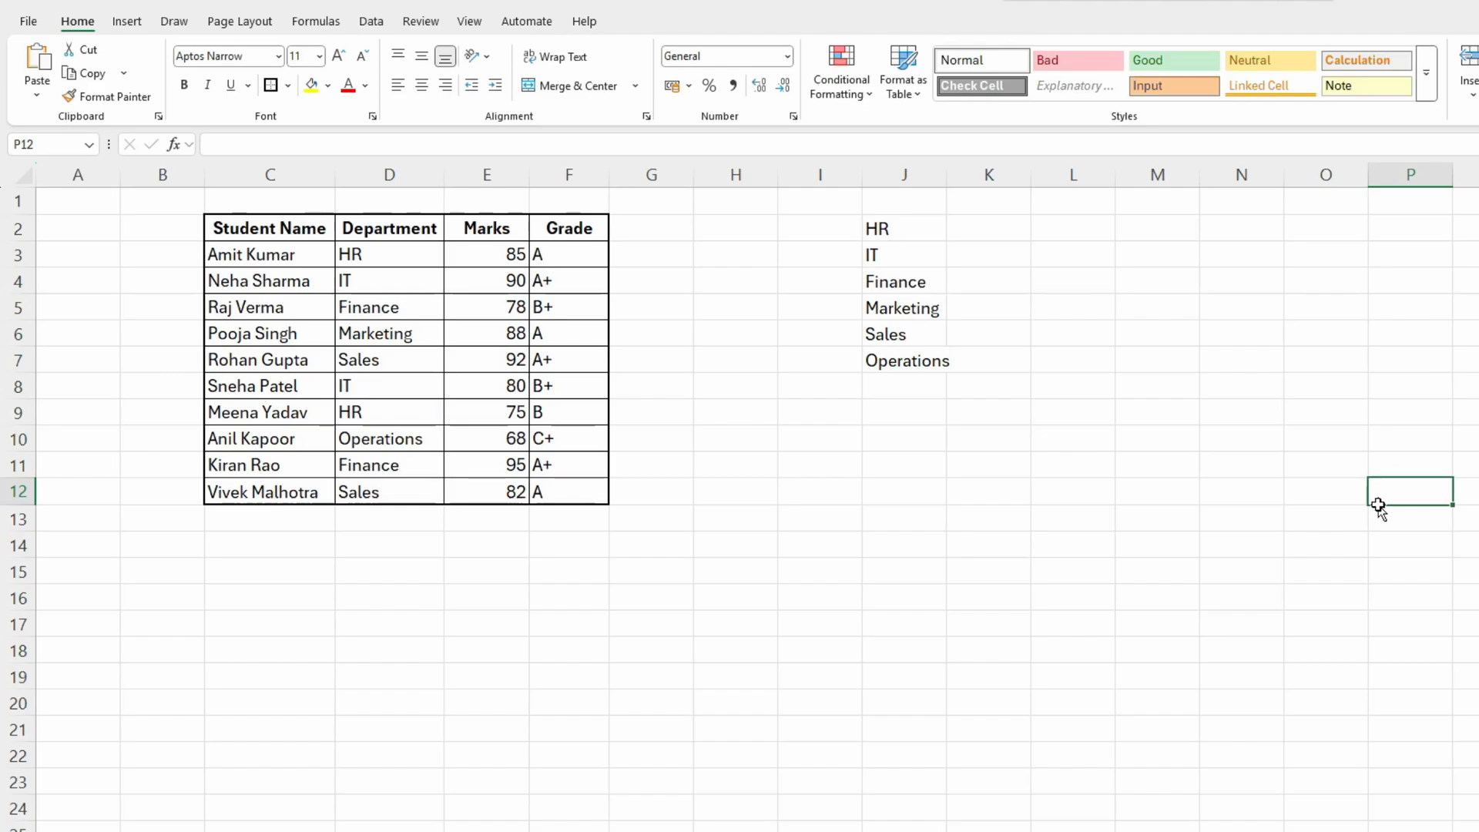
{"action": "left_click_drag", "start_coordinate": [1222, 312], "coordinate": [1236, 400]}
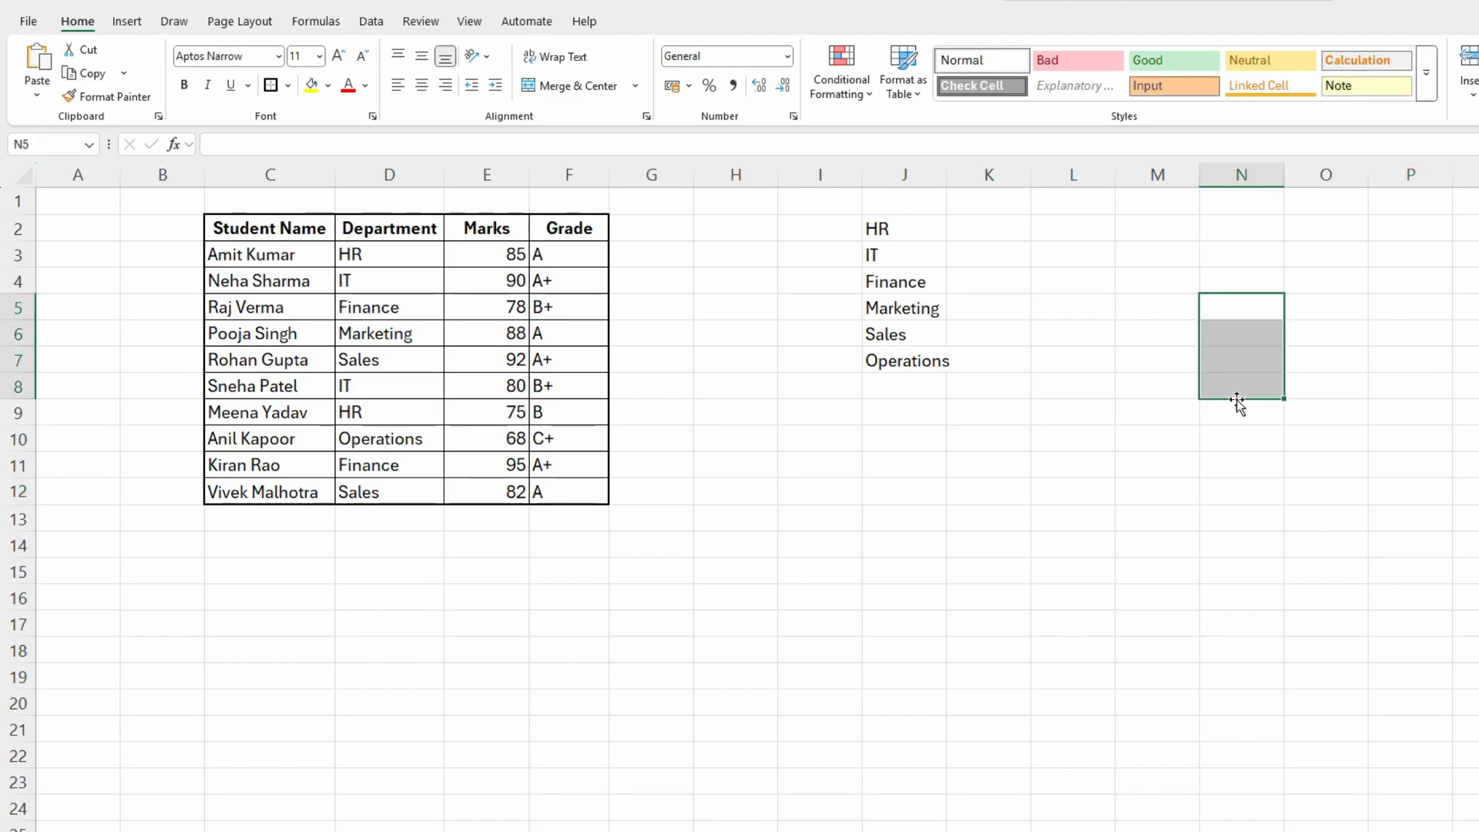
{"action": "left_click", "coordinate": [1232, 376]}
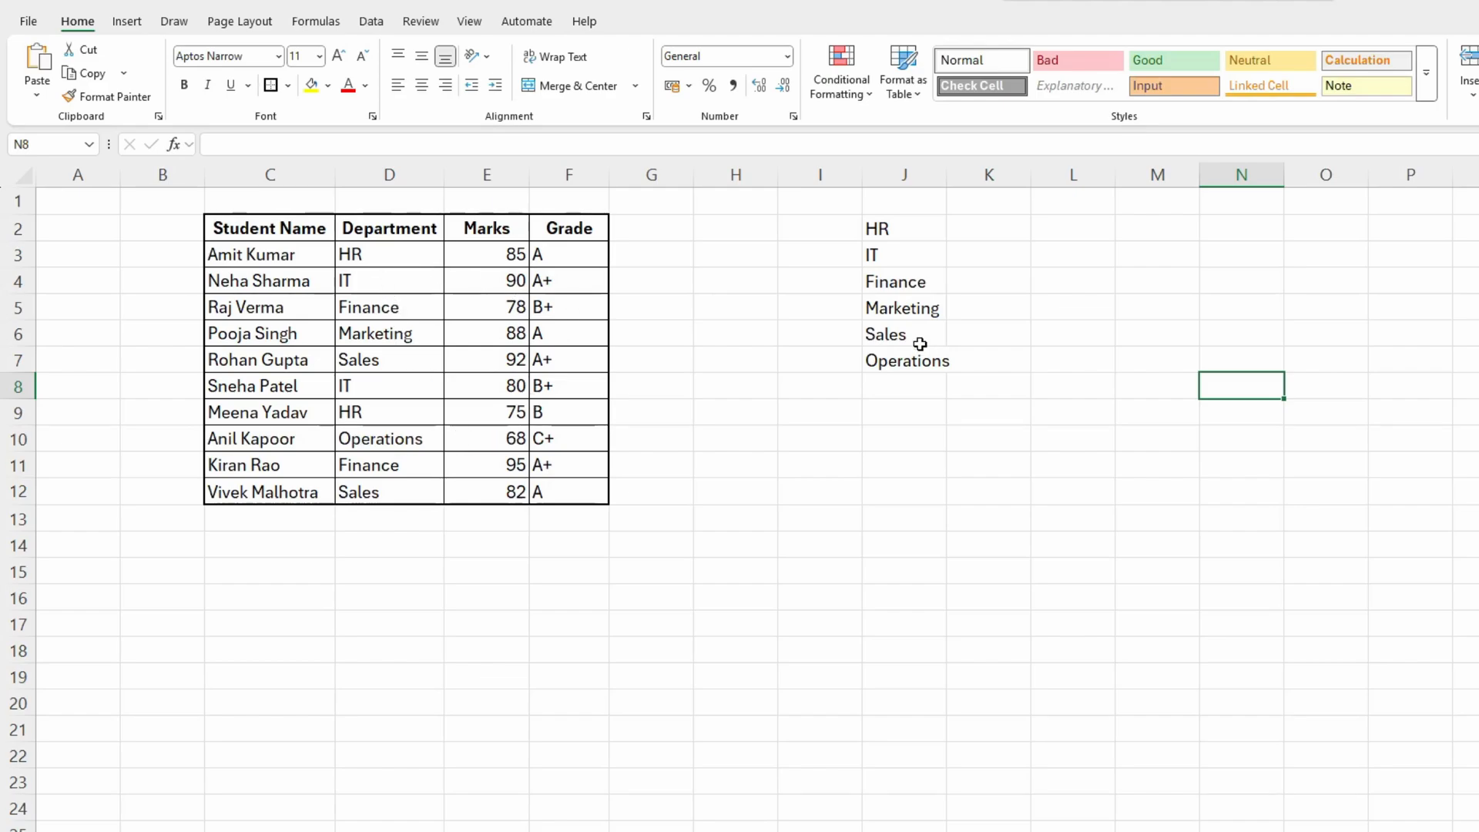
{"action": "left_click_drag", "start_coordinate": [904, 236], "coordinate": [901, 357]}
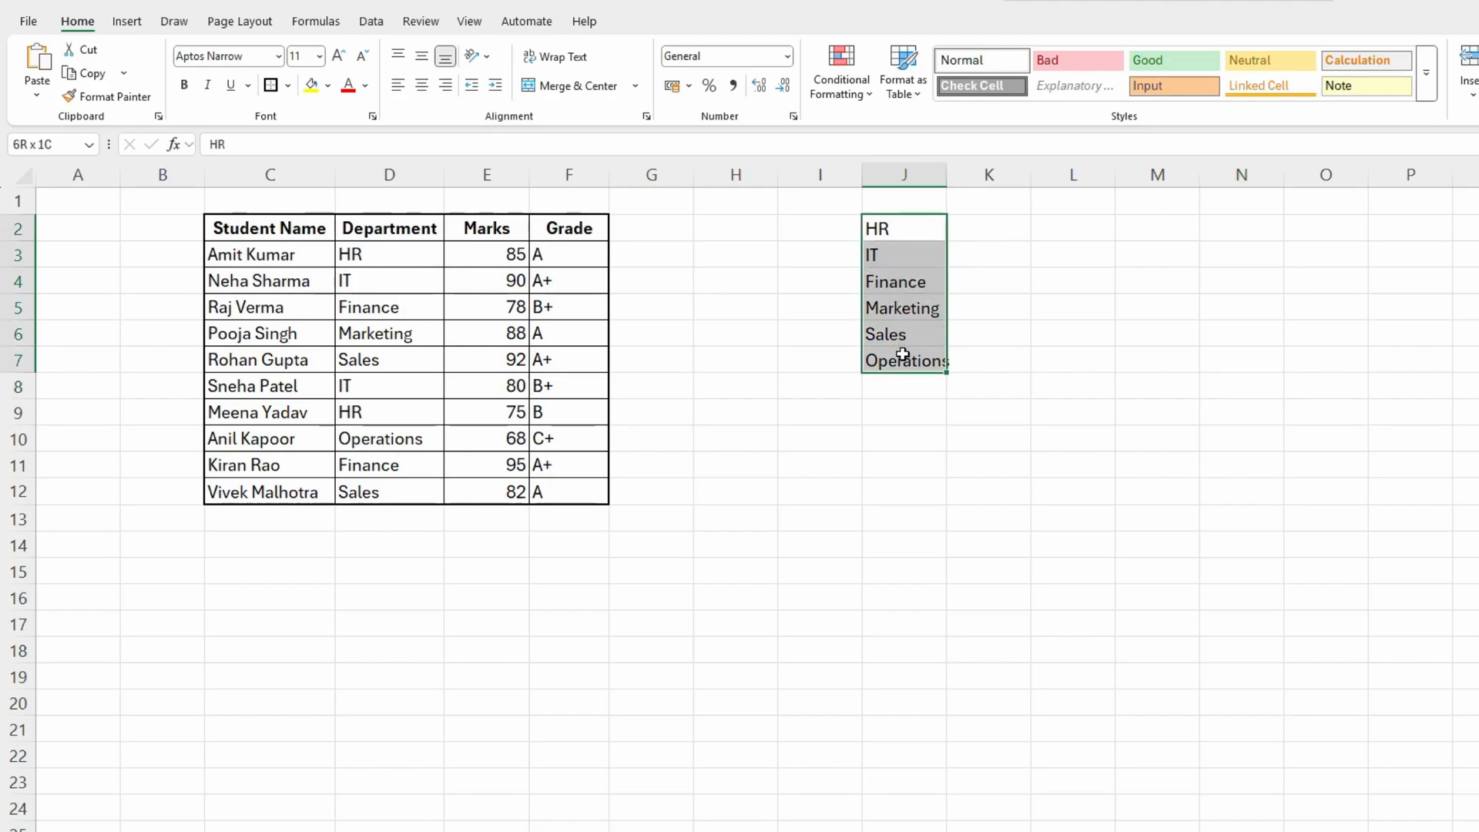
{"action": "left_click", "coordinate": [412, 353]}
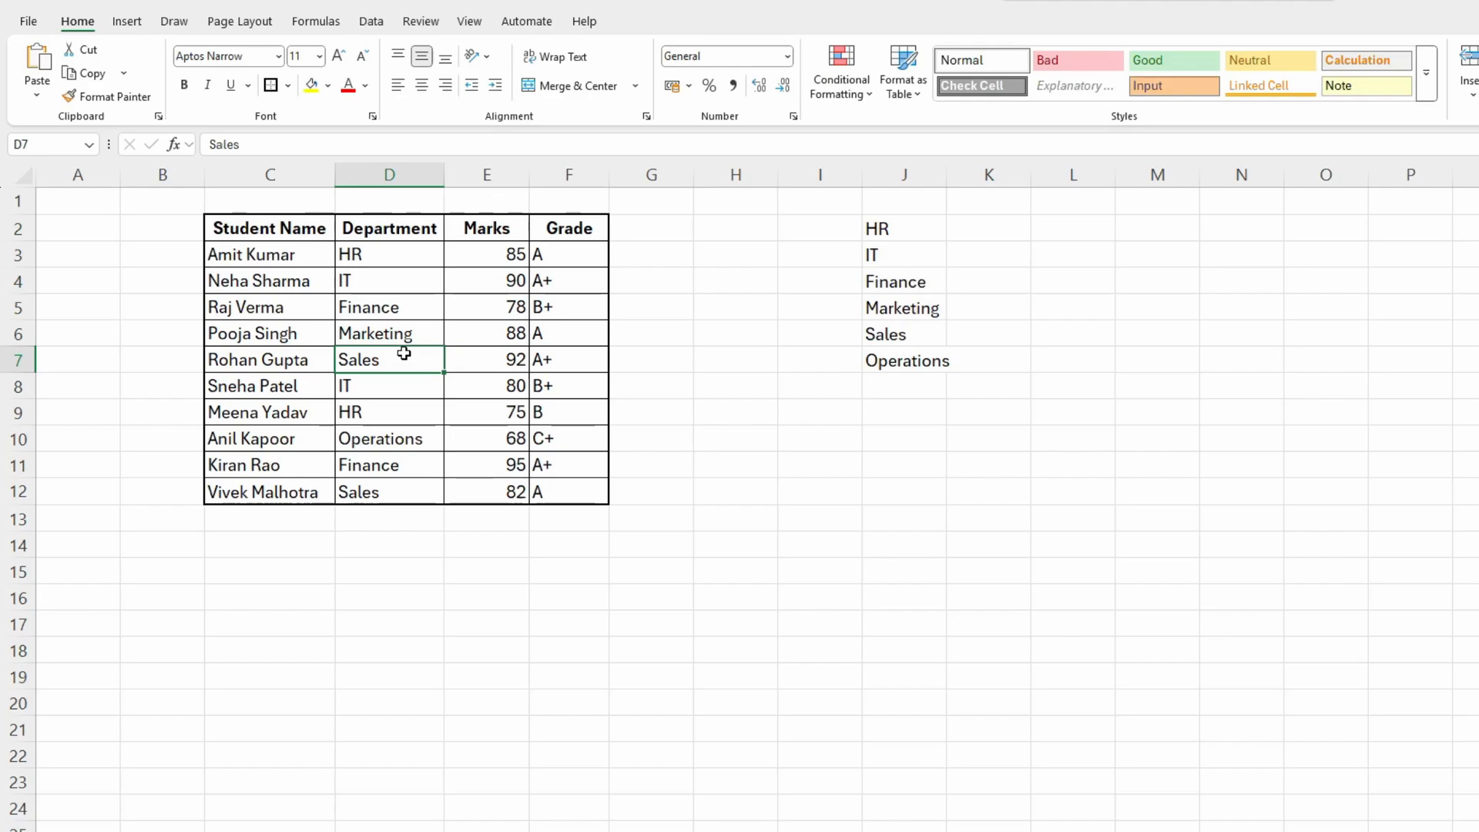
{"action": "left_click", "coordinate": [397, 332]}
{"action": "left_click", "coordinate": [395, 308]}
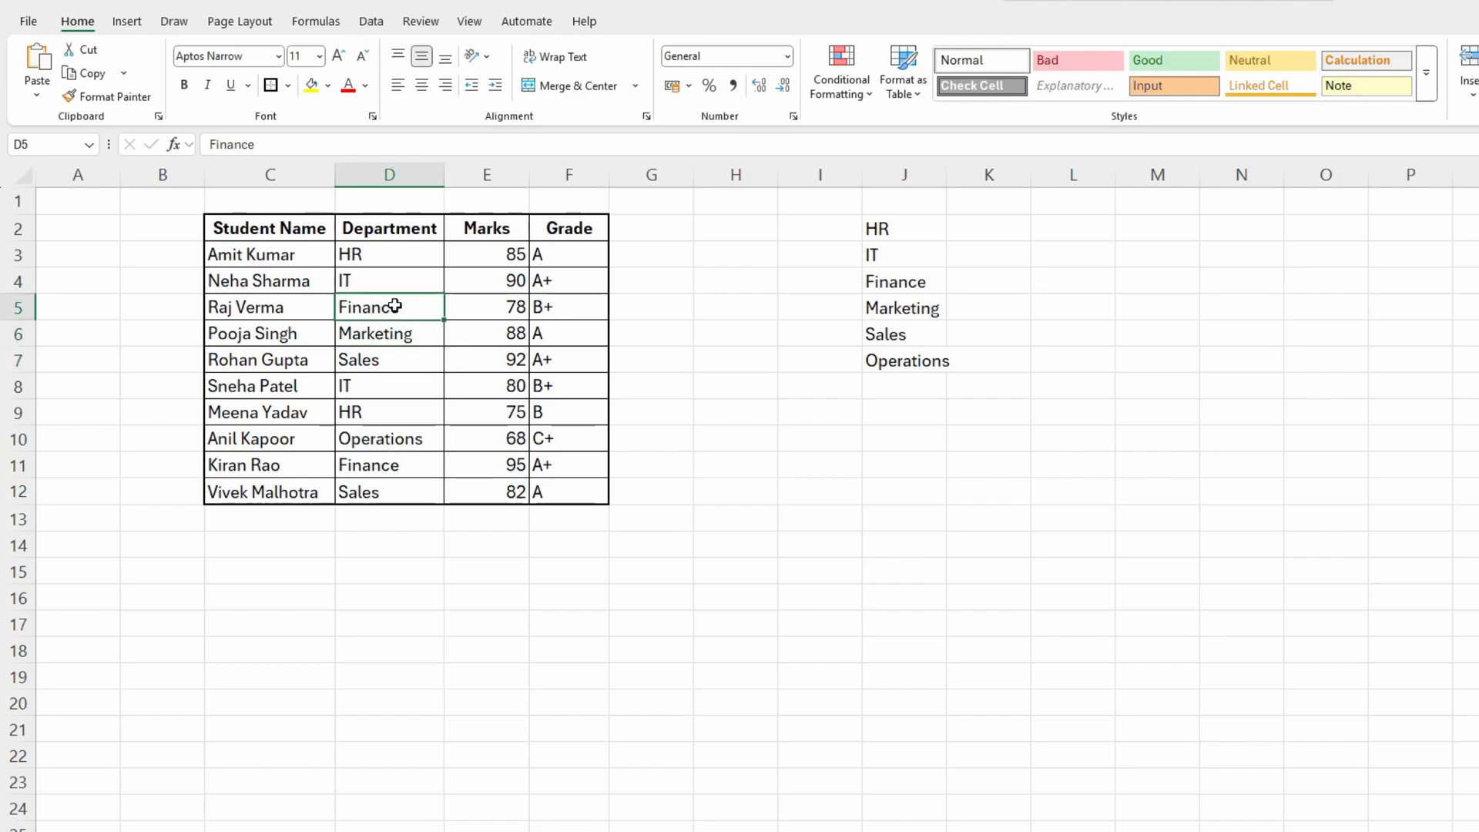
{"action": "left_click", "coordinate": [396, 282]}
{"action": "left_click", "coordinate": [397, 307]}
{"action": "left_click_drag", "start_coordinate": [923, 236], "coordinate": [932, 355]}
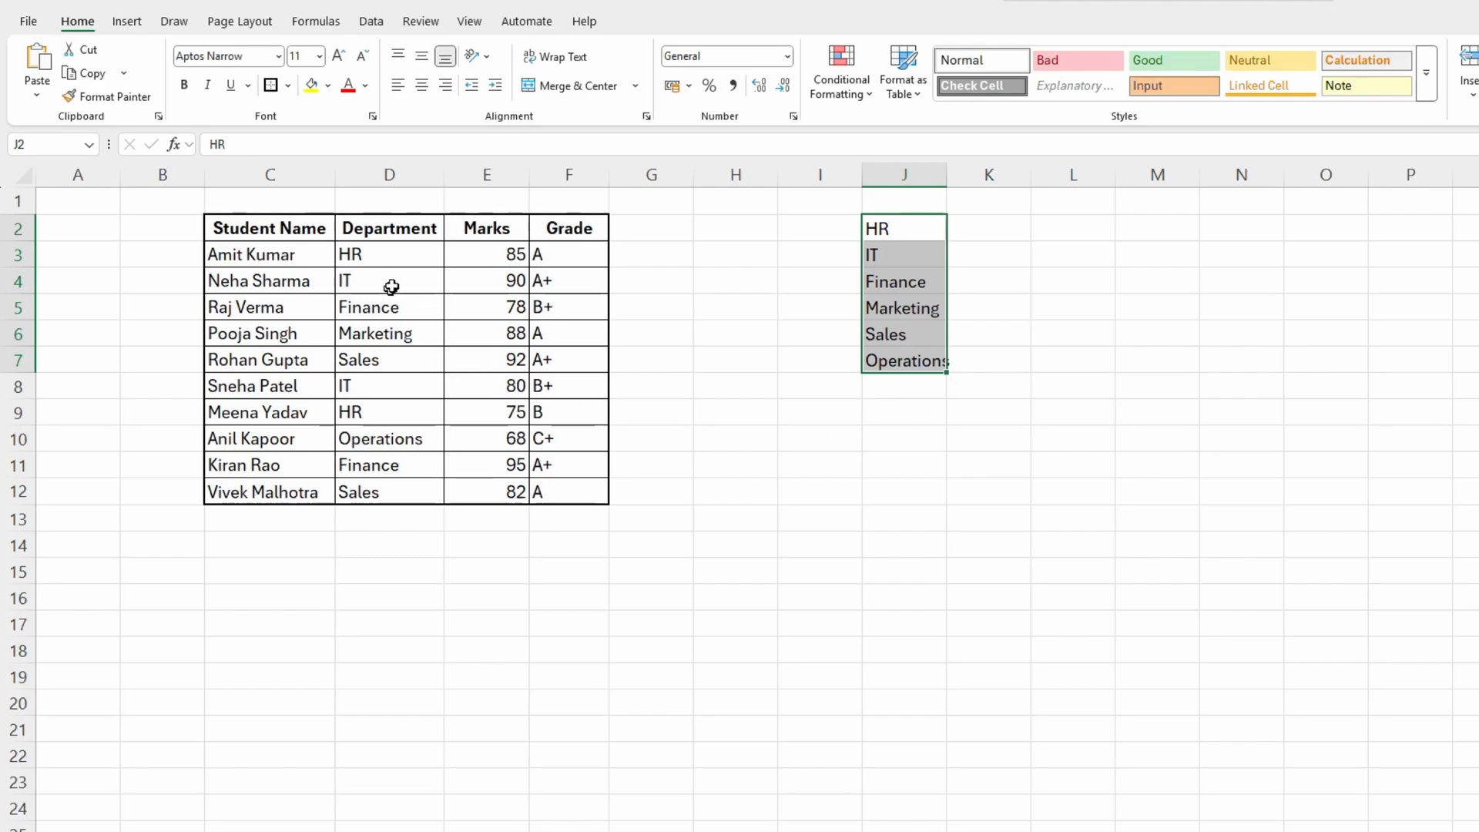
- Clear all the existing department entries in D3:D12 of the student table
{"action": "left_click_drag", "start_coordinate": [401, 262], "coordinate": [381, 486]}
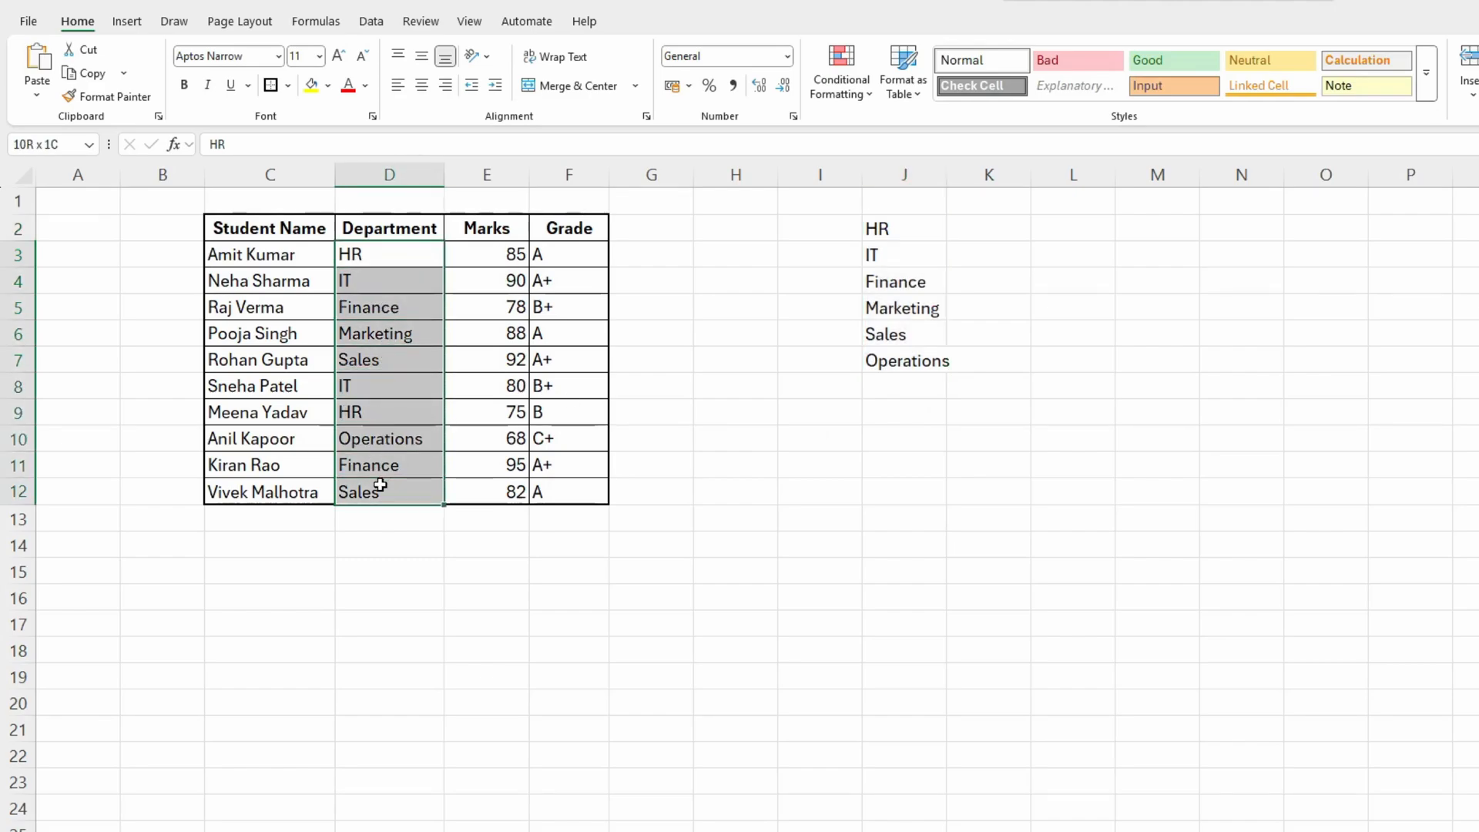
{"action": "key", "text": "Delete"}
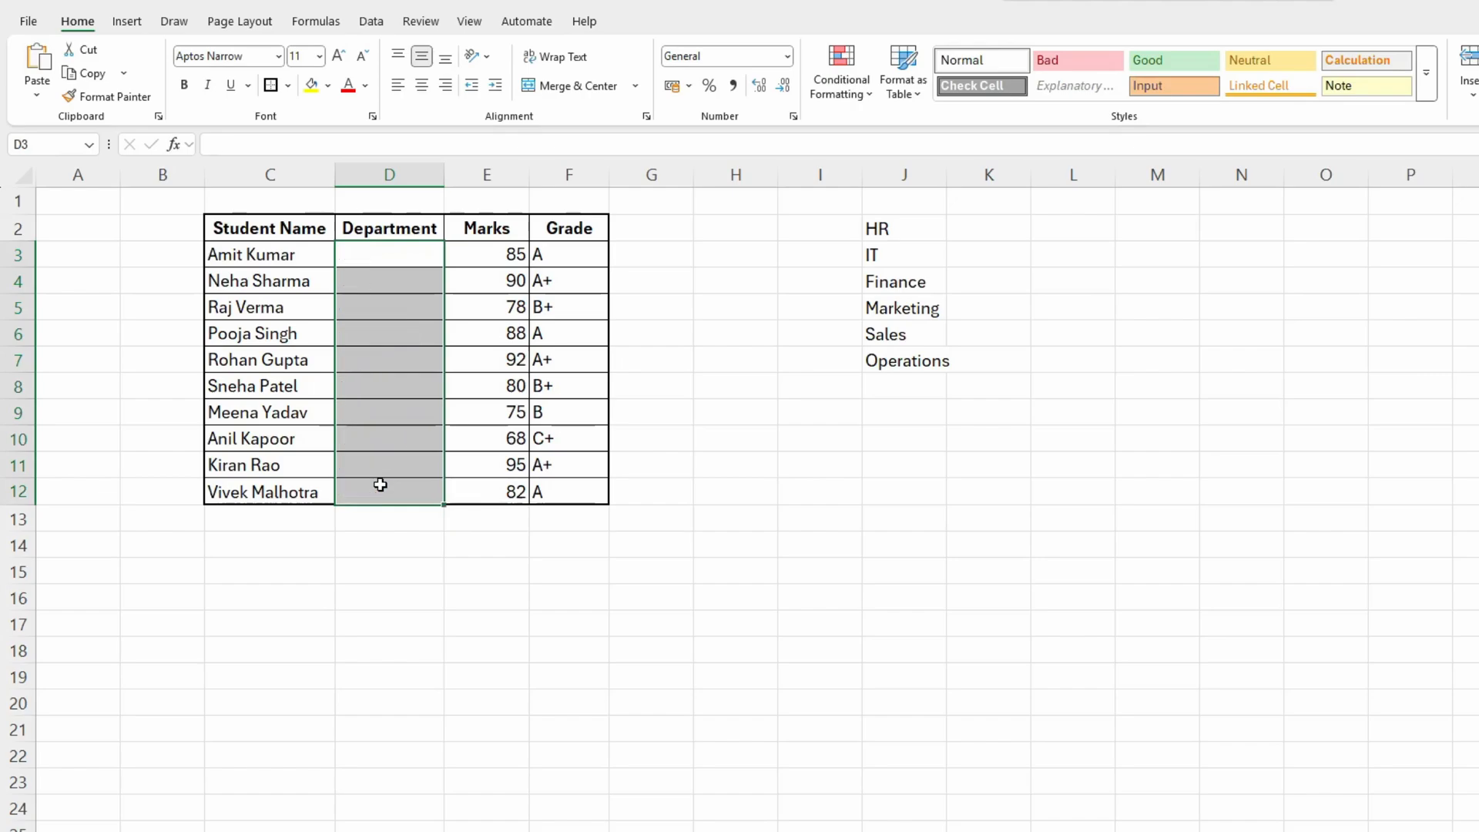
{"action": "left_click", "coordinate": [401, 406]}
{"action": "left_click_drag", "start_coordinate": [389, 254], "coordinate": [392, 488]}
{"action": "left_click_drag", "start_coordinate": [393, 264], "coordinate": [380, 484]}
- Auto-fit the width of column J to the department names listed in J2:J7
{"action": "left_click_drag", "start_coordinate": [914, 224], "coordinate": [899, 357]}
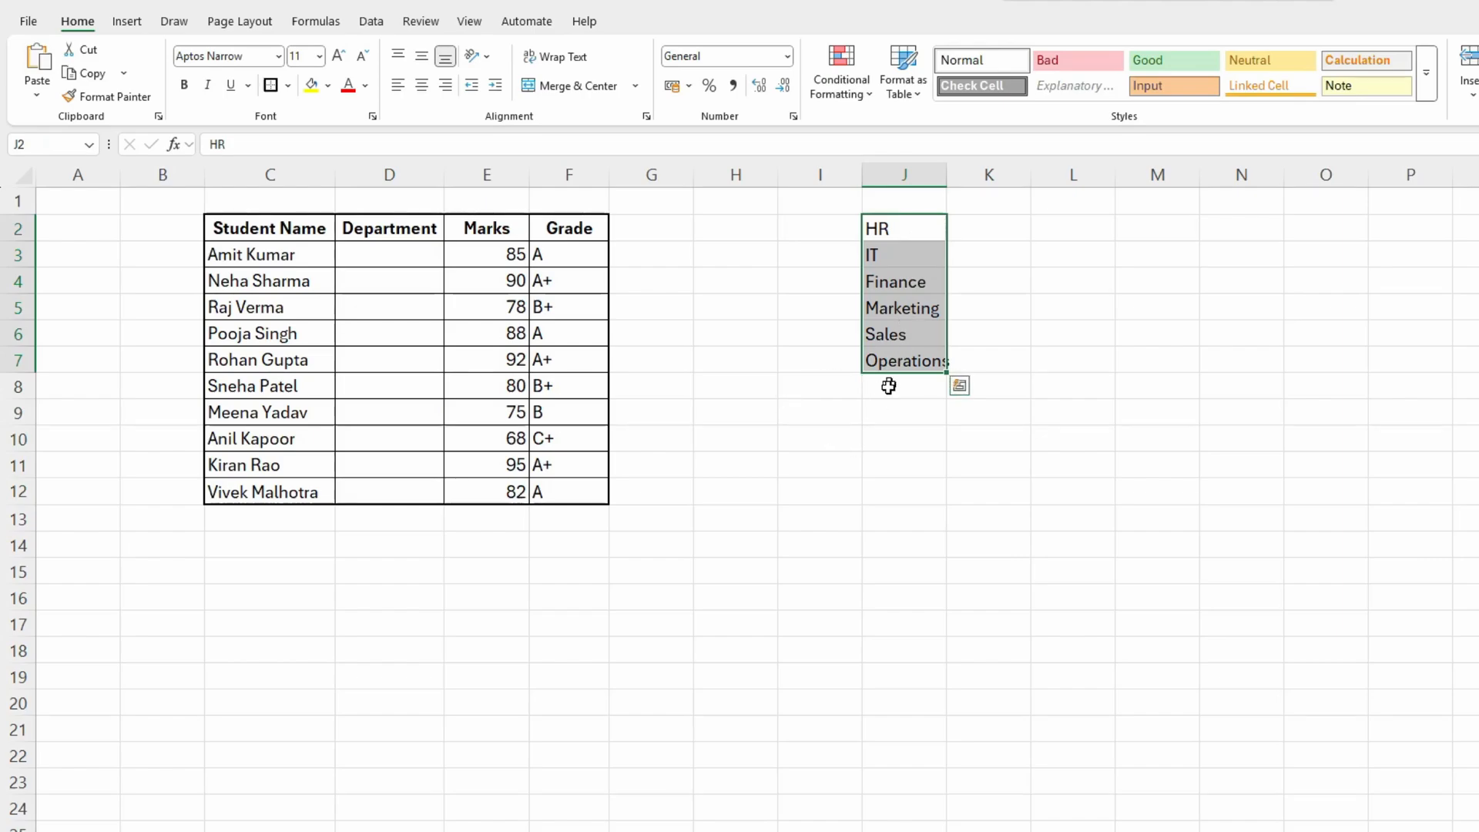
{"action": "double_click", "coordinate": [948, 171]}
{"action": "left_click", "coordinate": [930, 305]}
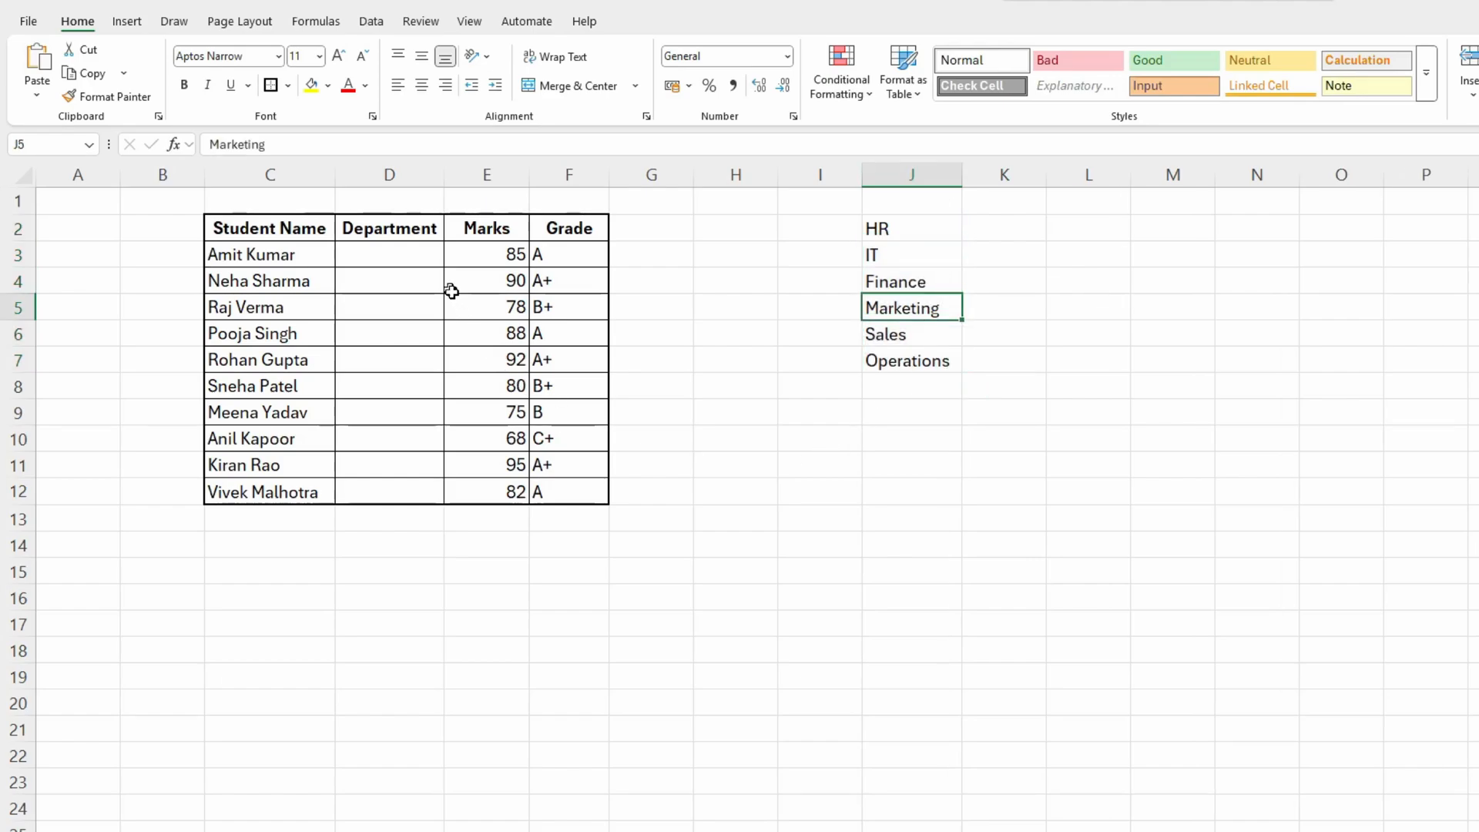
- Apply data validation to the empty Department cells D3:D12, allowing a List with the source =$J$2:$J$7
{"action": "left_click_drag", "start_coordinate": [425, 254], "coordinate": [420, 489]}
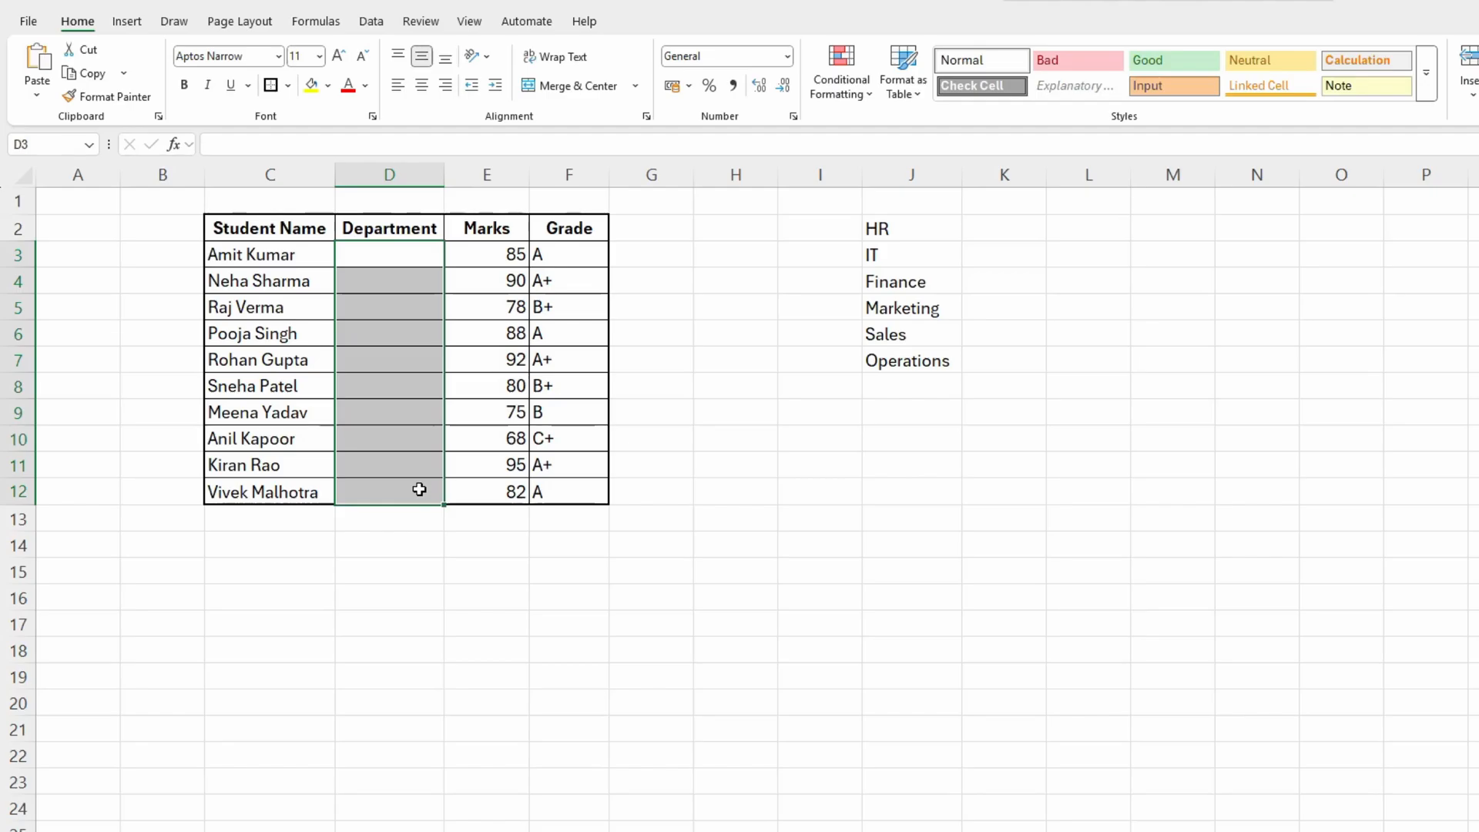
{"action": "left_click", "coordinate": [424, 52]}
{"action": "left_click", "coordinate": [373, 23]}
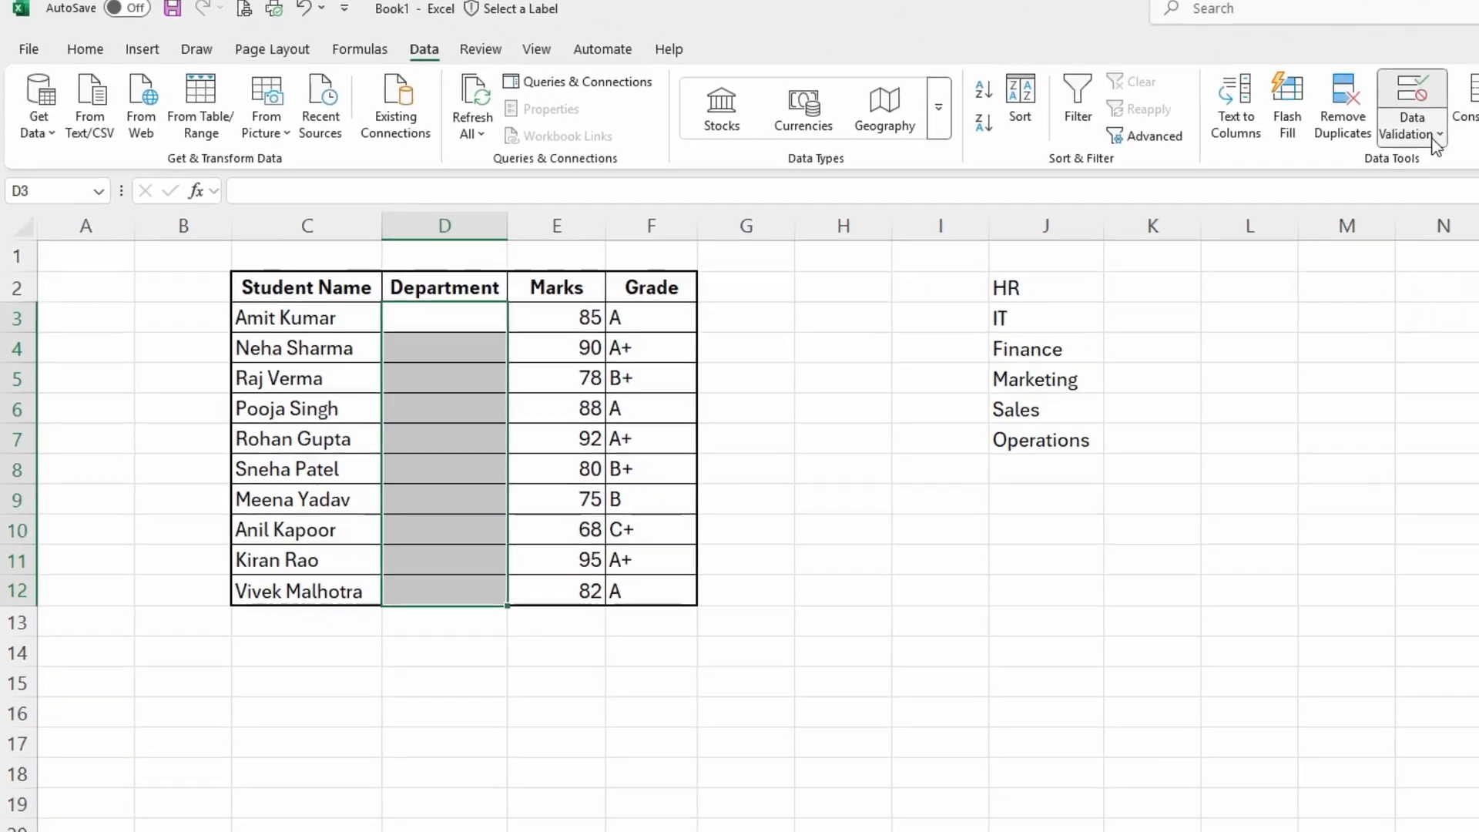
{"action": "left_click", "coordinate": [1442, 142]}
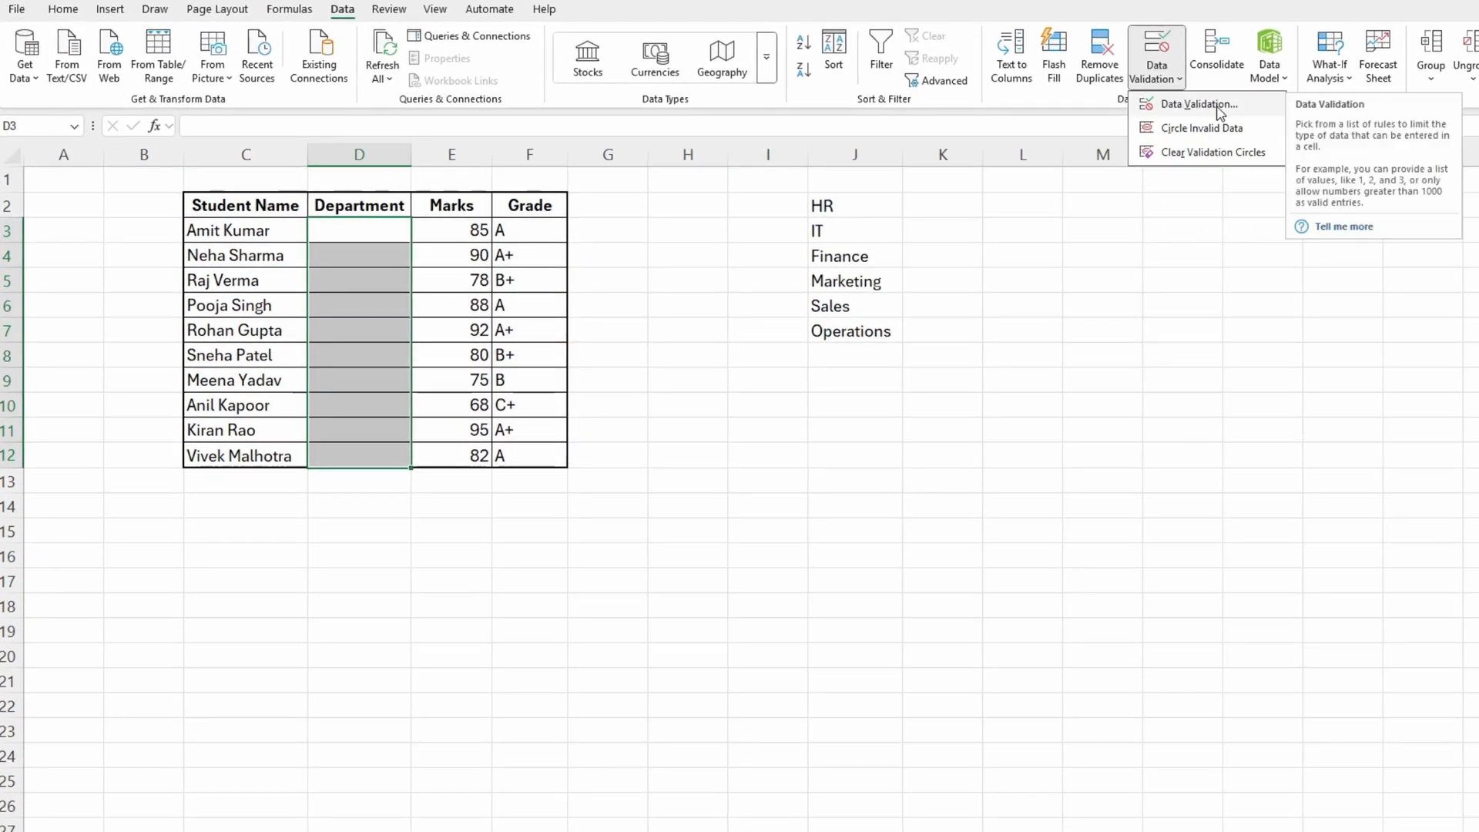
{"action": "left_click", "coordinate": [1194, 106]}
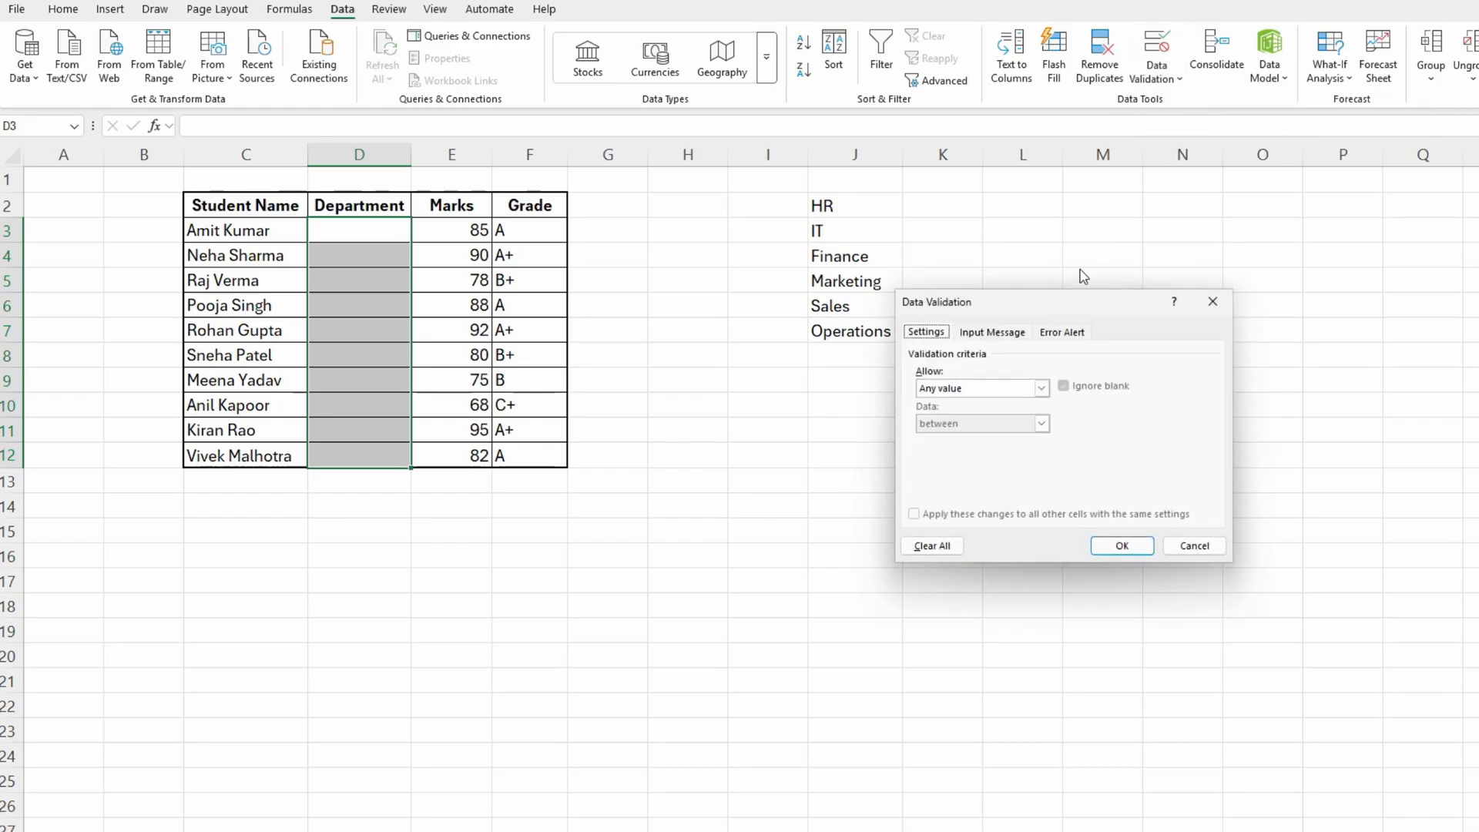
{"action": "left_click_drag", "start_coordinate": [1068, 306], "coordinate": [825, 398]}
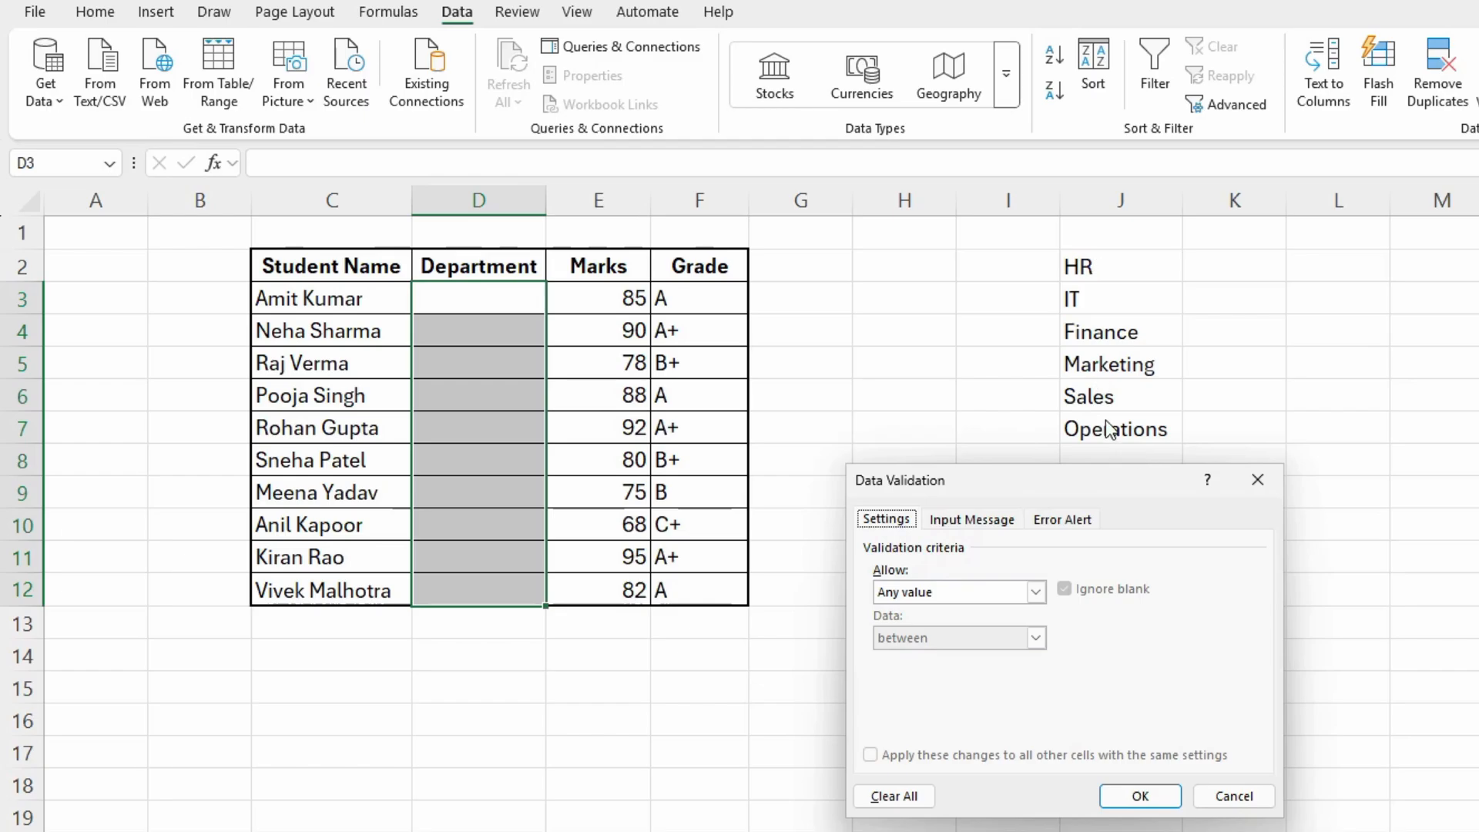
{"action": "left_click", "coordinate": [979, 593]}
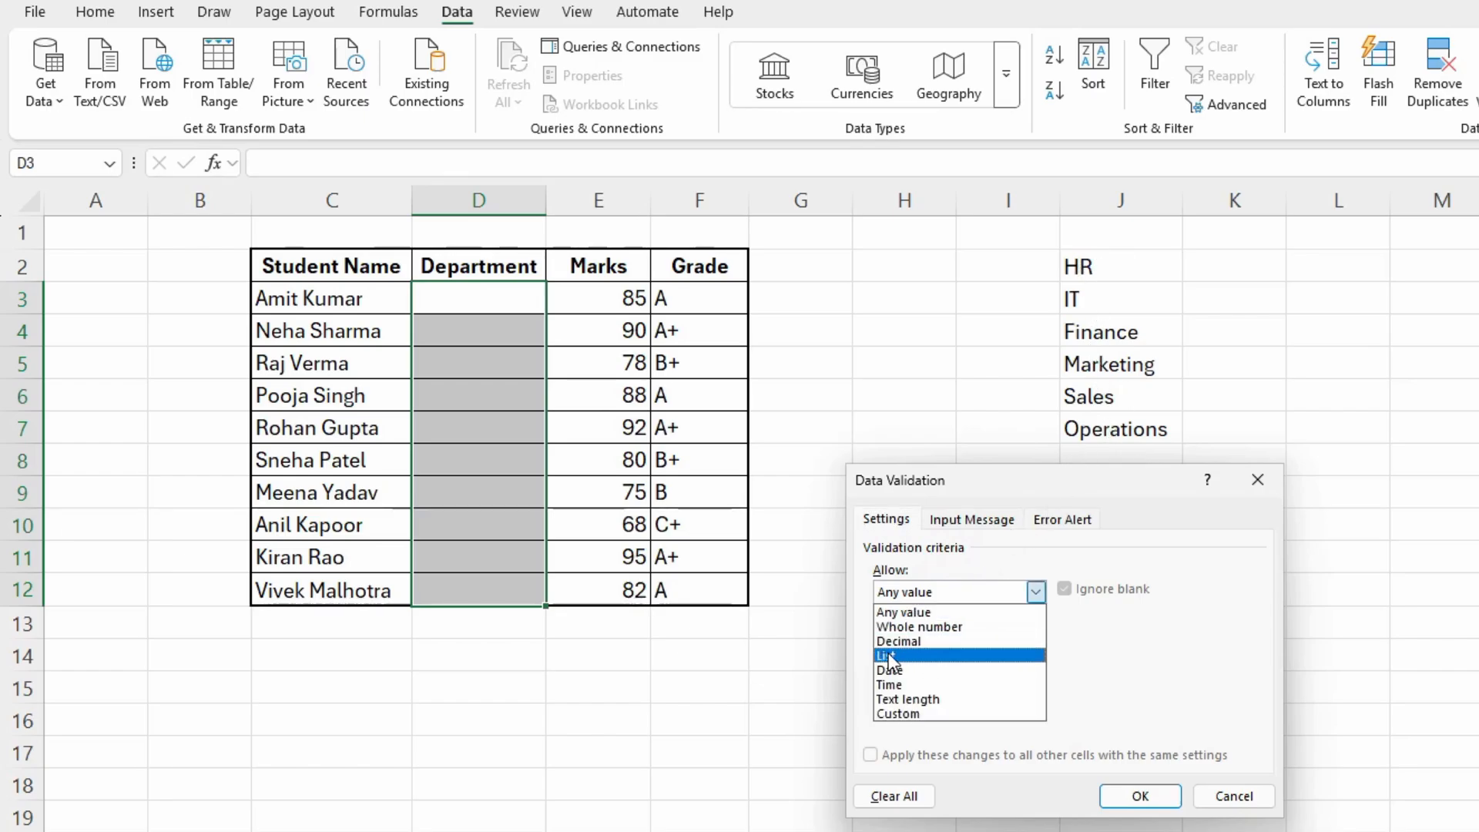
{"action": "left_click", "coordinate": [916, 661]}
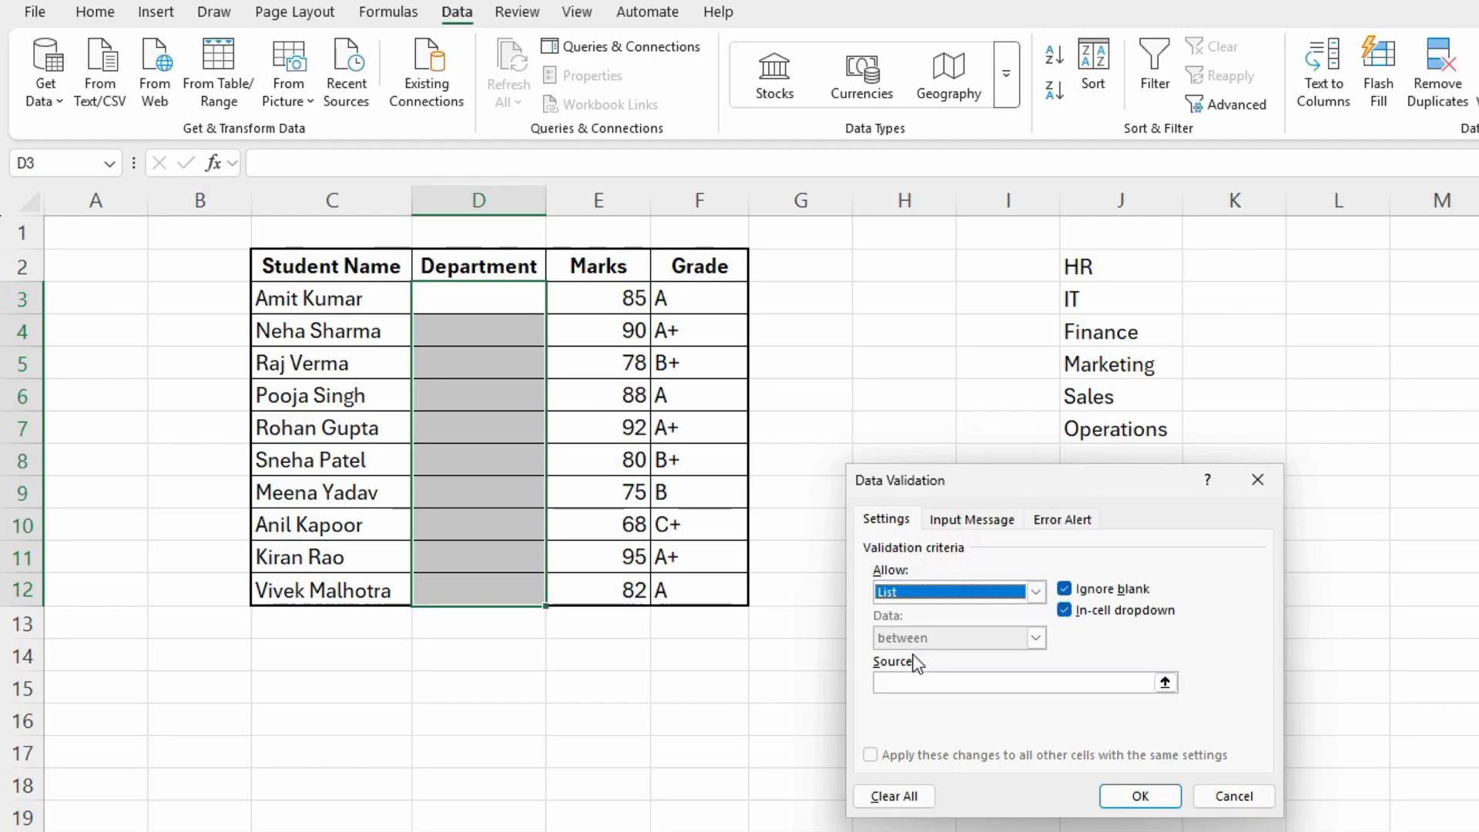
{"action": "left_click", "coordinate": [922, 682]}
{"action": "left_click", "coordinate": [892, 682]}
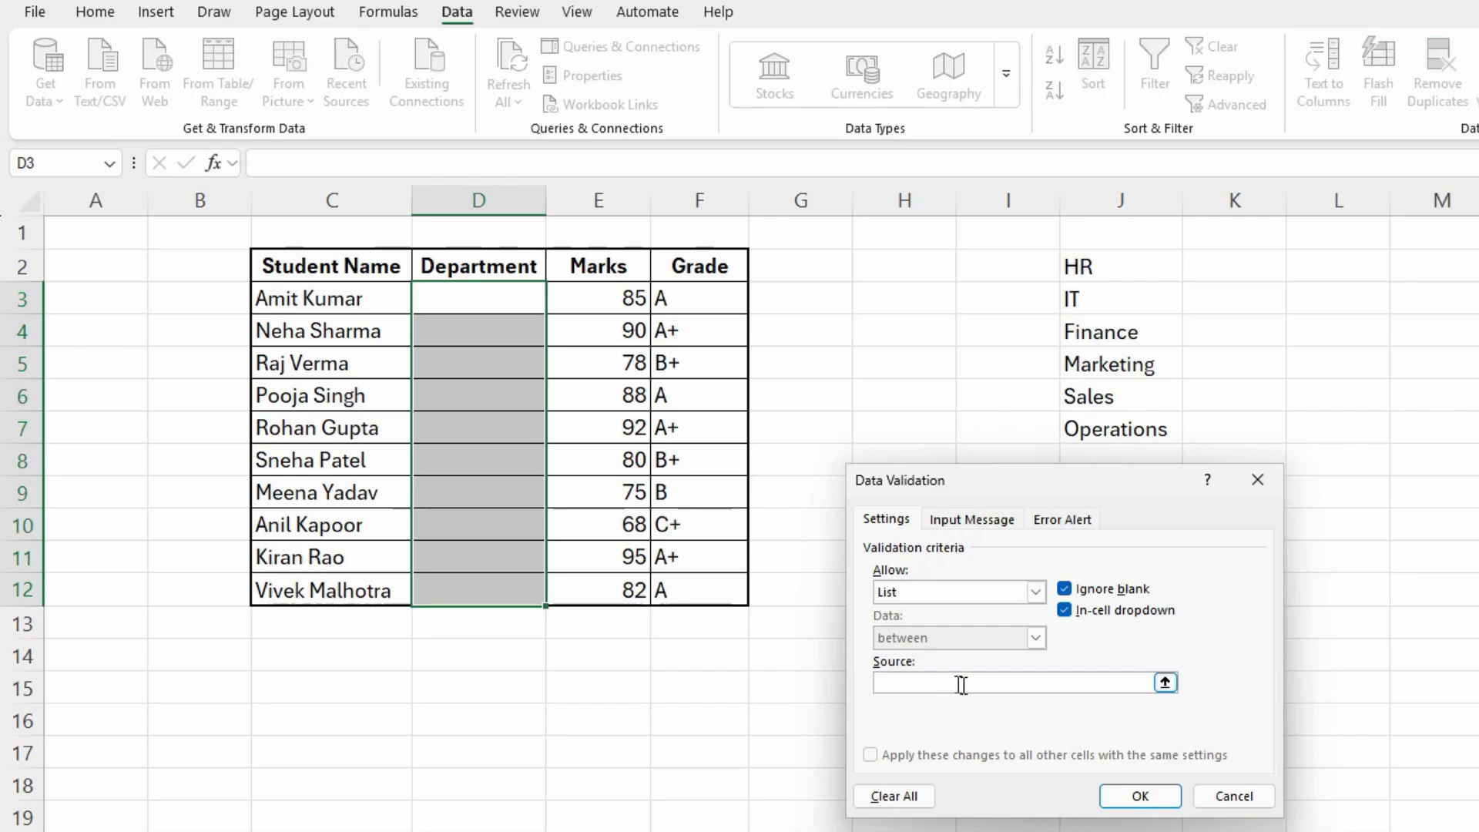
{"action": "left_click_drag", "start_coordinate": [1104, 266], "coordinate": [1100, 421]}
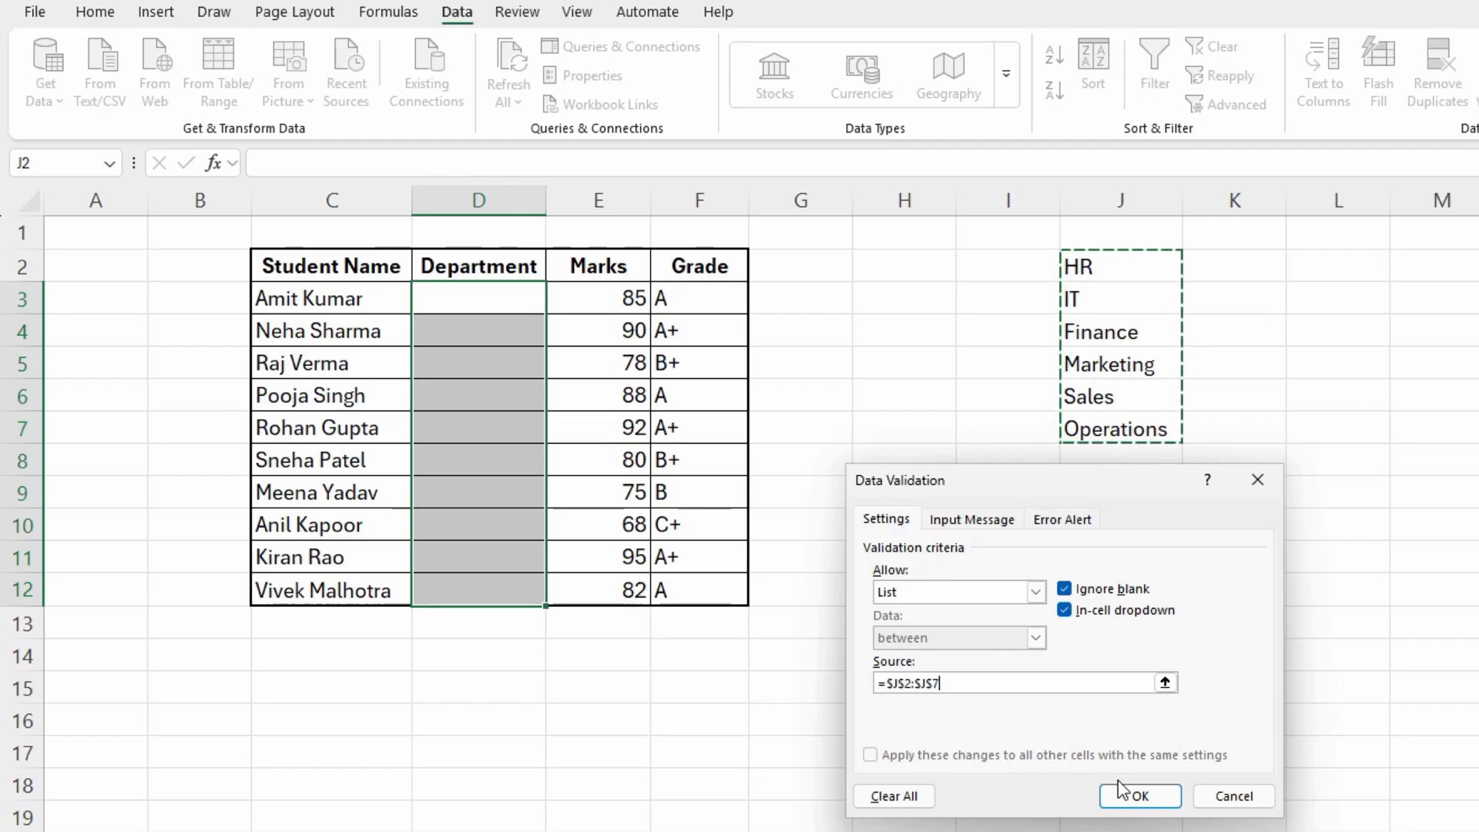
{"action": "left_click", "coordinate": [1137, 796]}
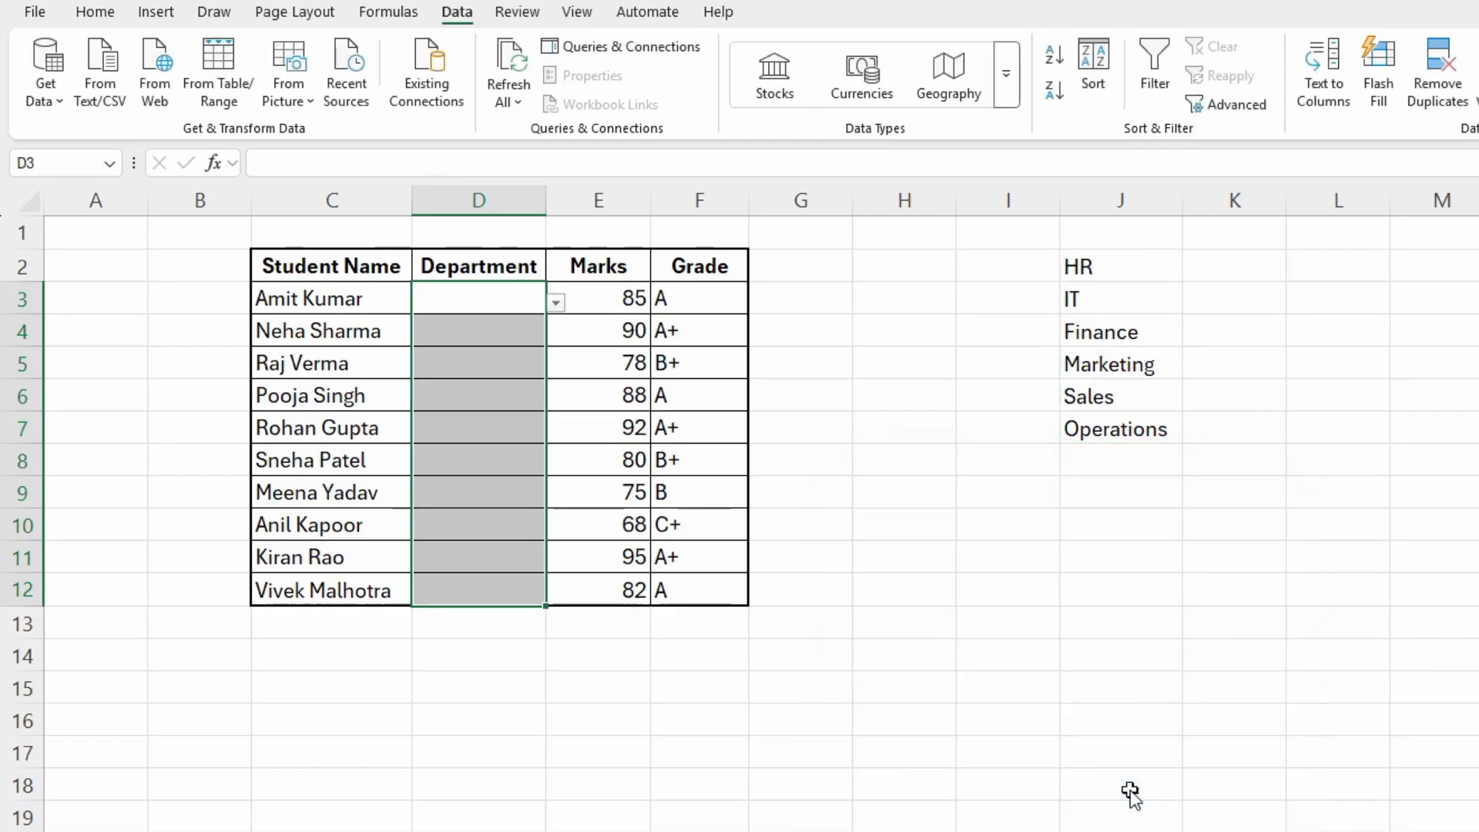
{"action": "left_click", "coordinate": [511, 368]}
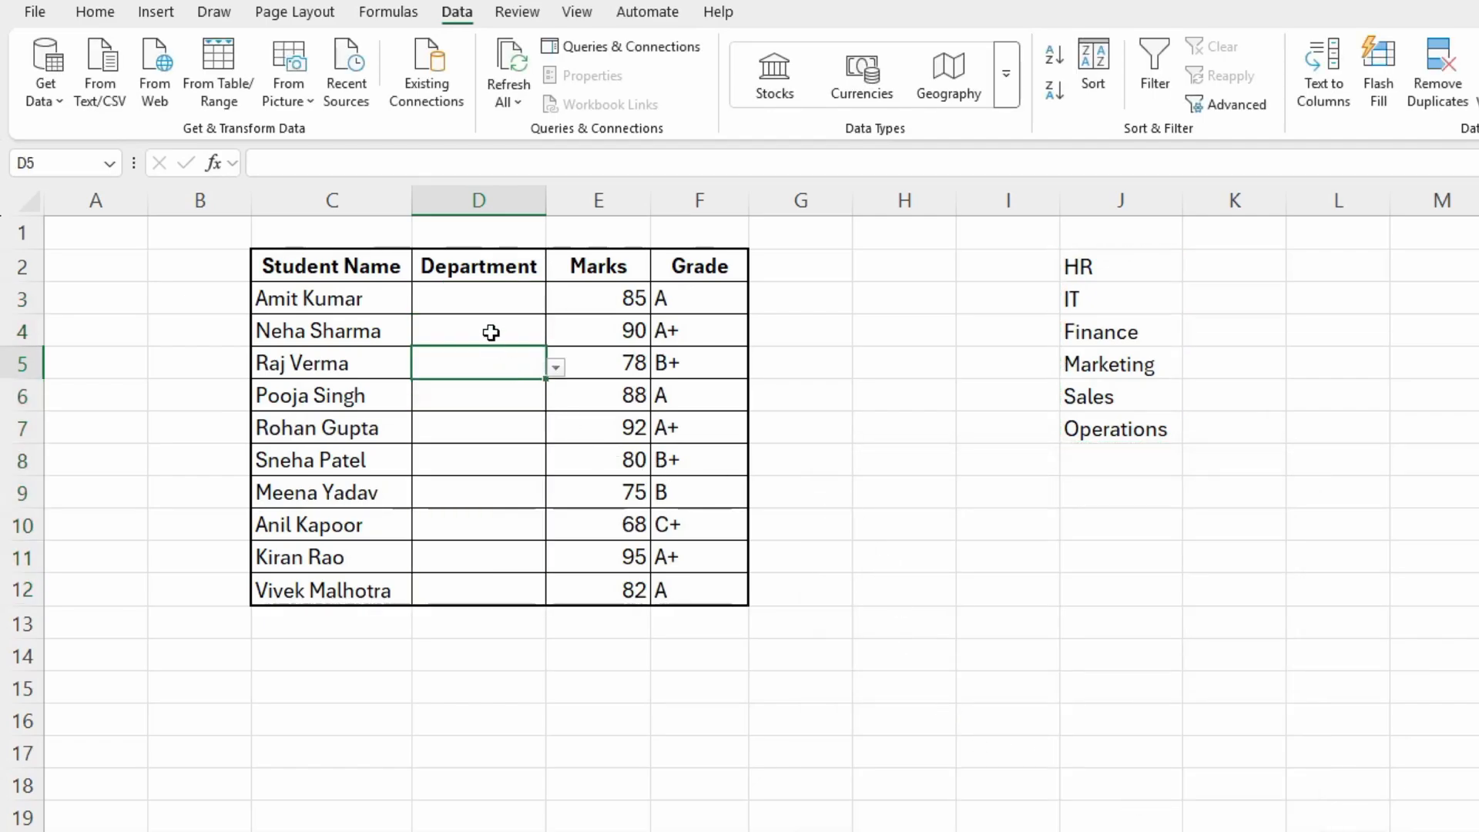
{"action": "left_click", "coordinate": [492, 334]}
{"action": "left_click", "coordinate": [493, 304]}
{"action": "left_click", "coordinate": [505, 339]}
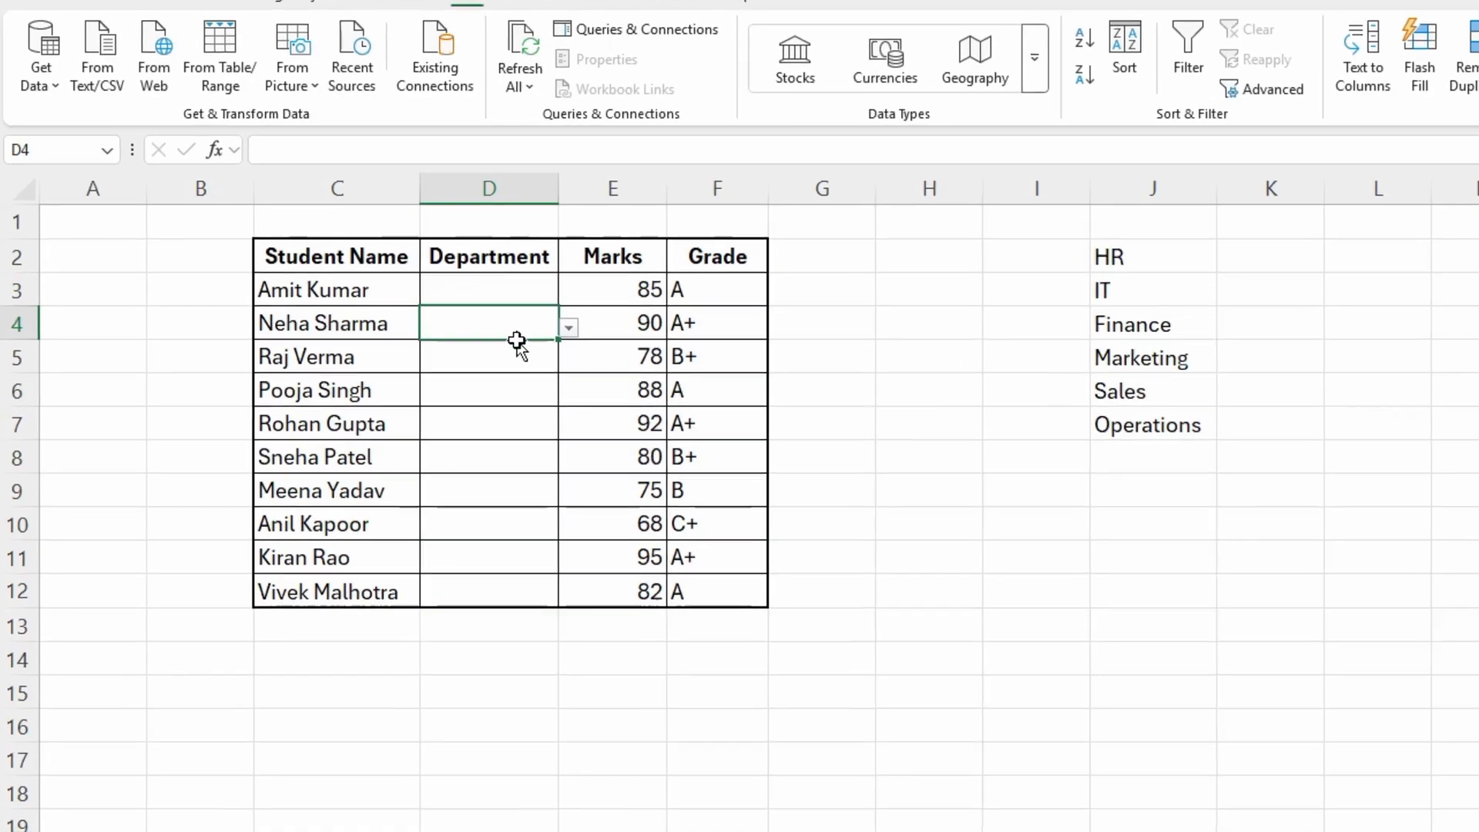
{"action": "left_click", "coordinate": [503, 363]}
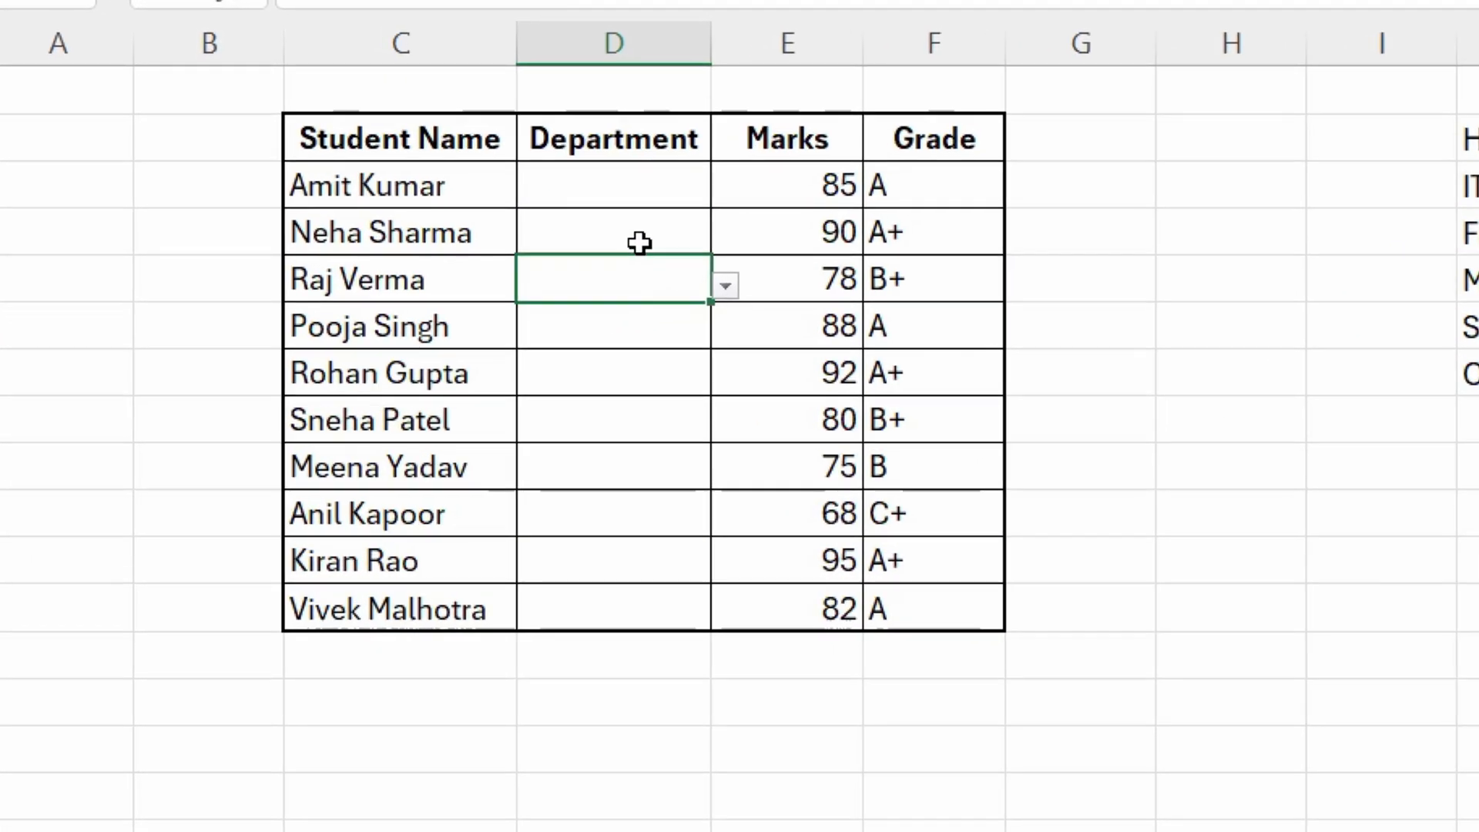
{"action": "left_click", "coordinate": [639, 243]}
- Choose departments from the in-cell dropdowns: Marketing for D3 and D4, and IT for D5
{"action": "left_click", "coordinate": [669, 189]}
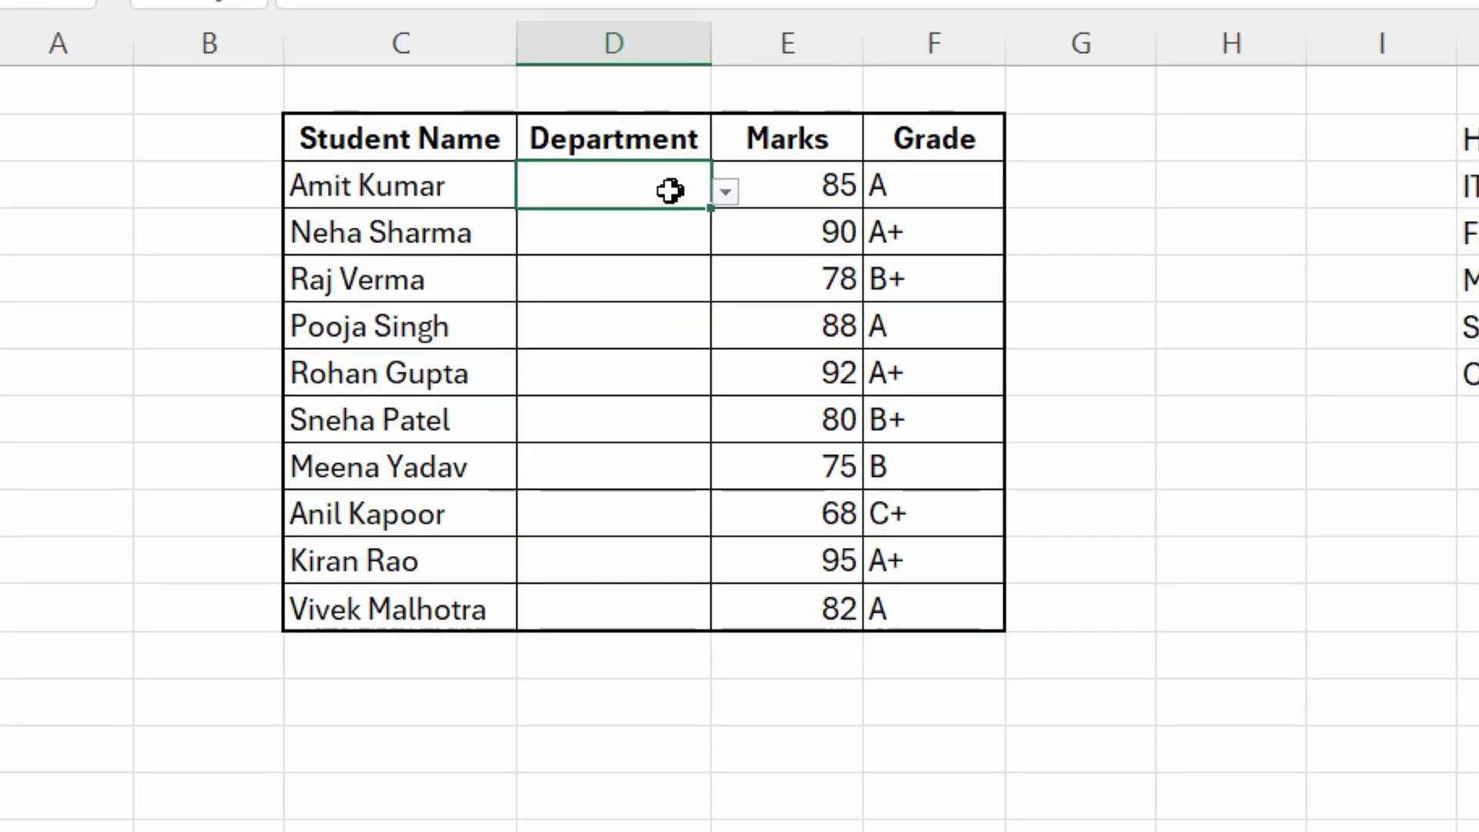
{"action": "left_click", "coordinate": [733, 200]}
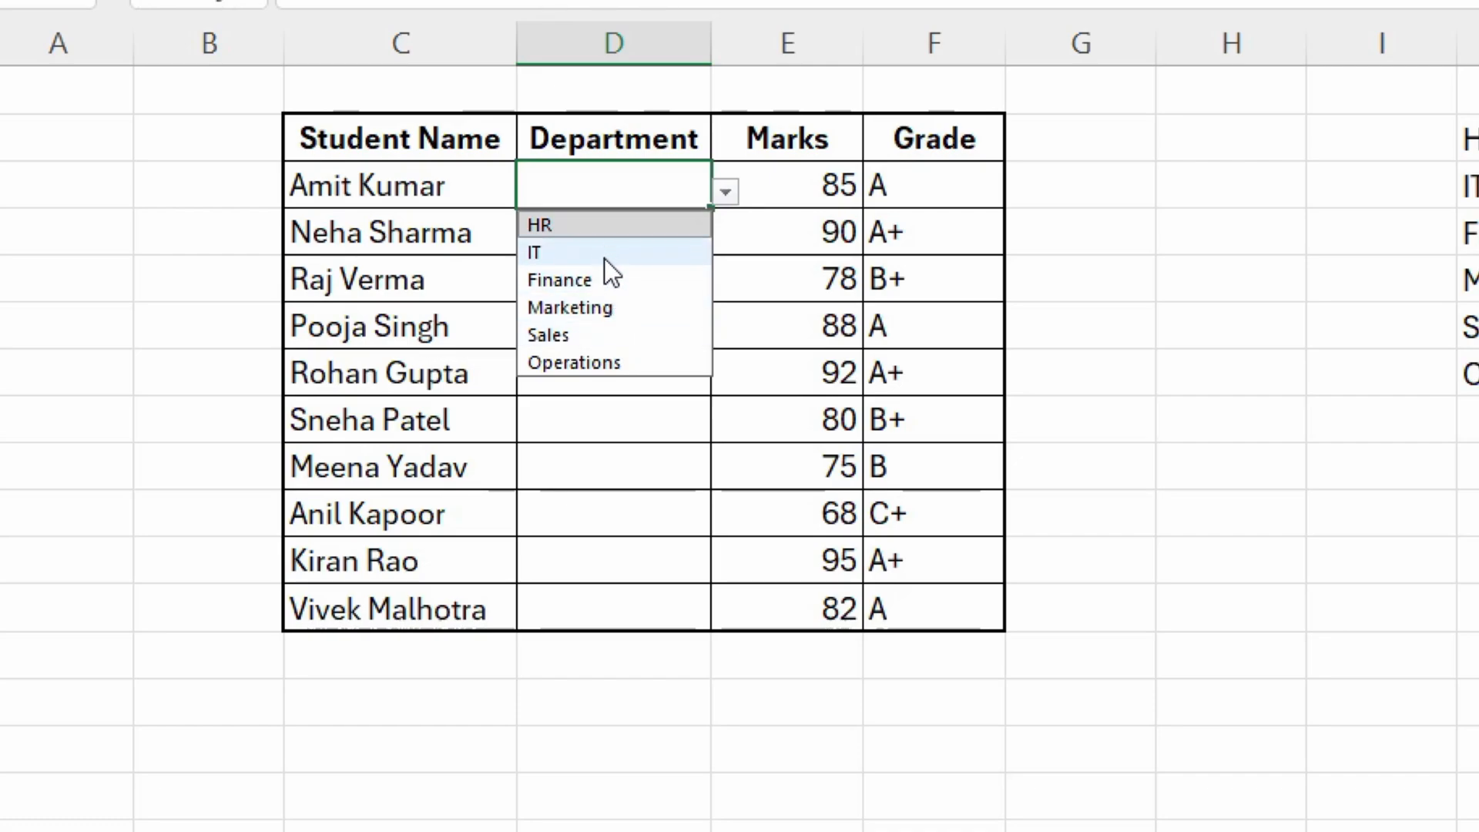
{"action": "left_click", "coordinate": [588, 308]}
{"action": "left_click", "coordinate": [637, 228]}
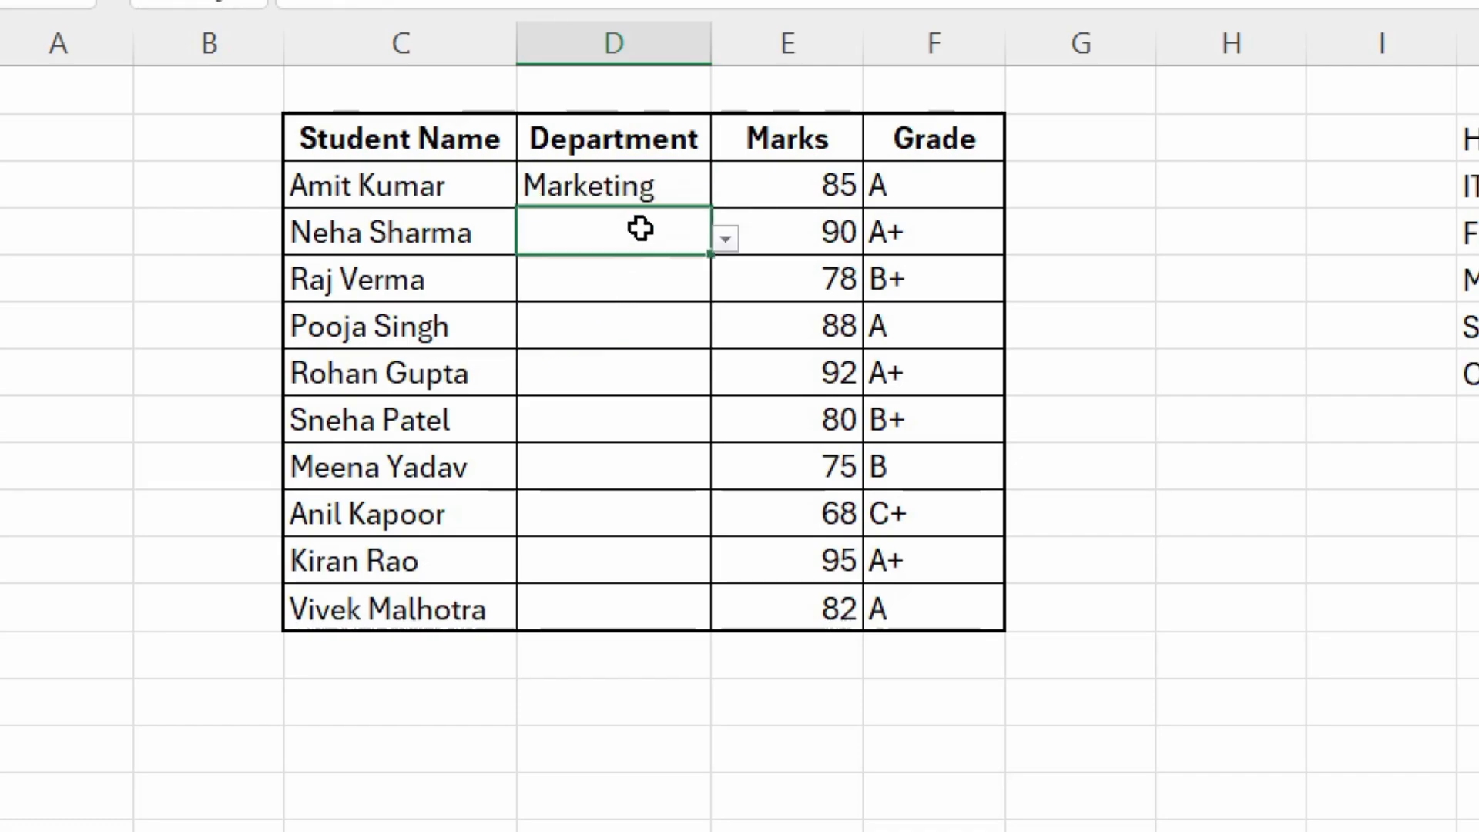
{"action": "left_click", "coordinate": [723, 240]}
{"action": "left_click", "coordinate": [624, 354]}
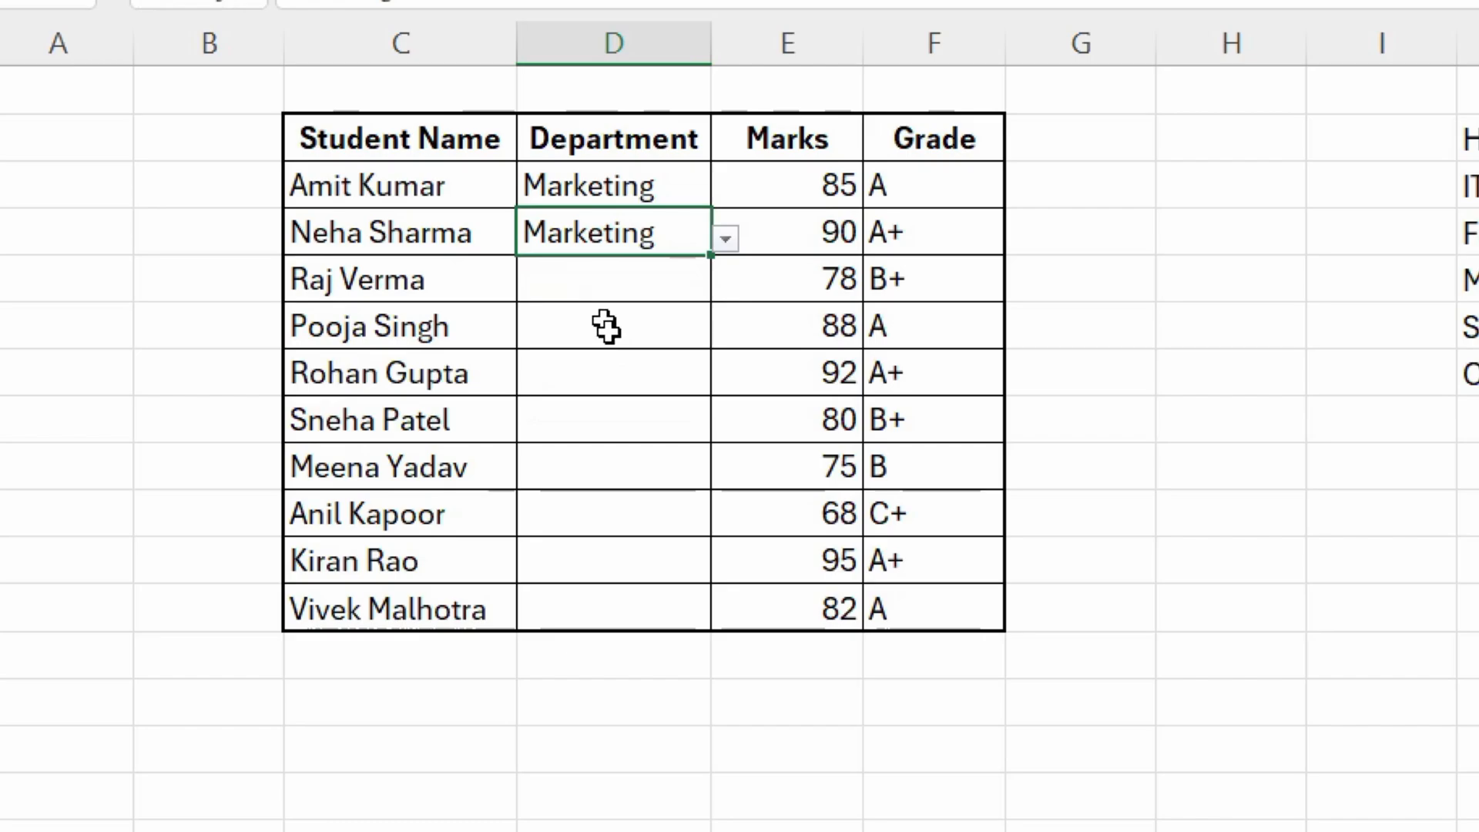
{"action": "left_click", "coordinate": [613, 286]}
{"action": "left_click", "coordinate": [727, 288]}
{"action": "left_click", "coordinate": [617, 339]}
- Try to enter the unlisted department "Info Tech" in D6 to test the validation rule, and cancel the entry
{"action": "left_click", "coordinate": [611, 331]}
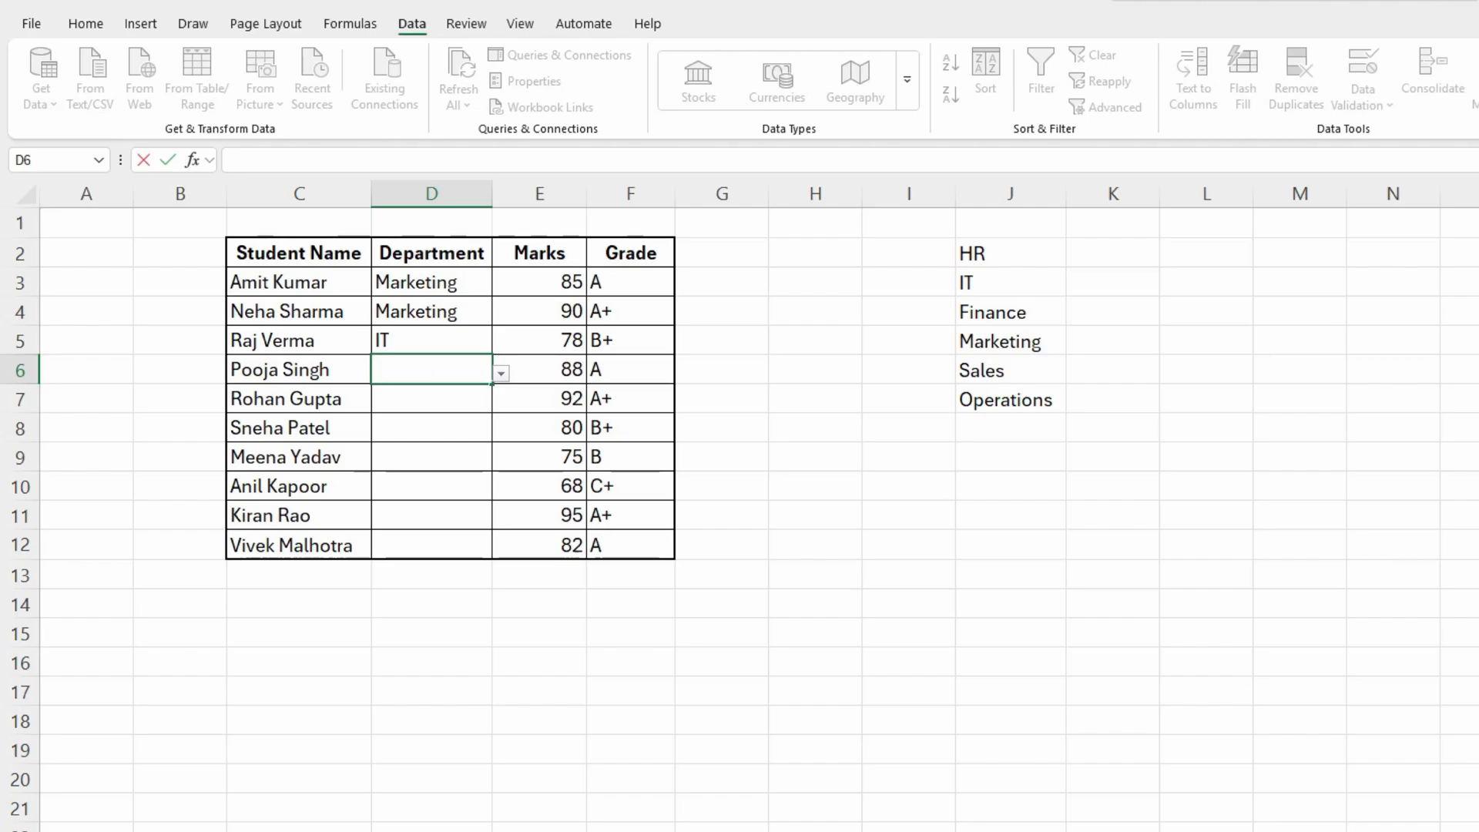
{"action": "type", "text": "Info Tech"}
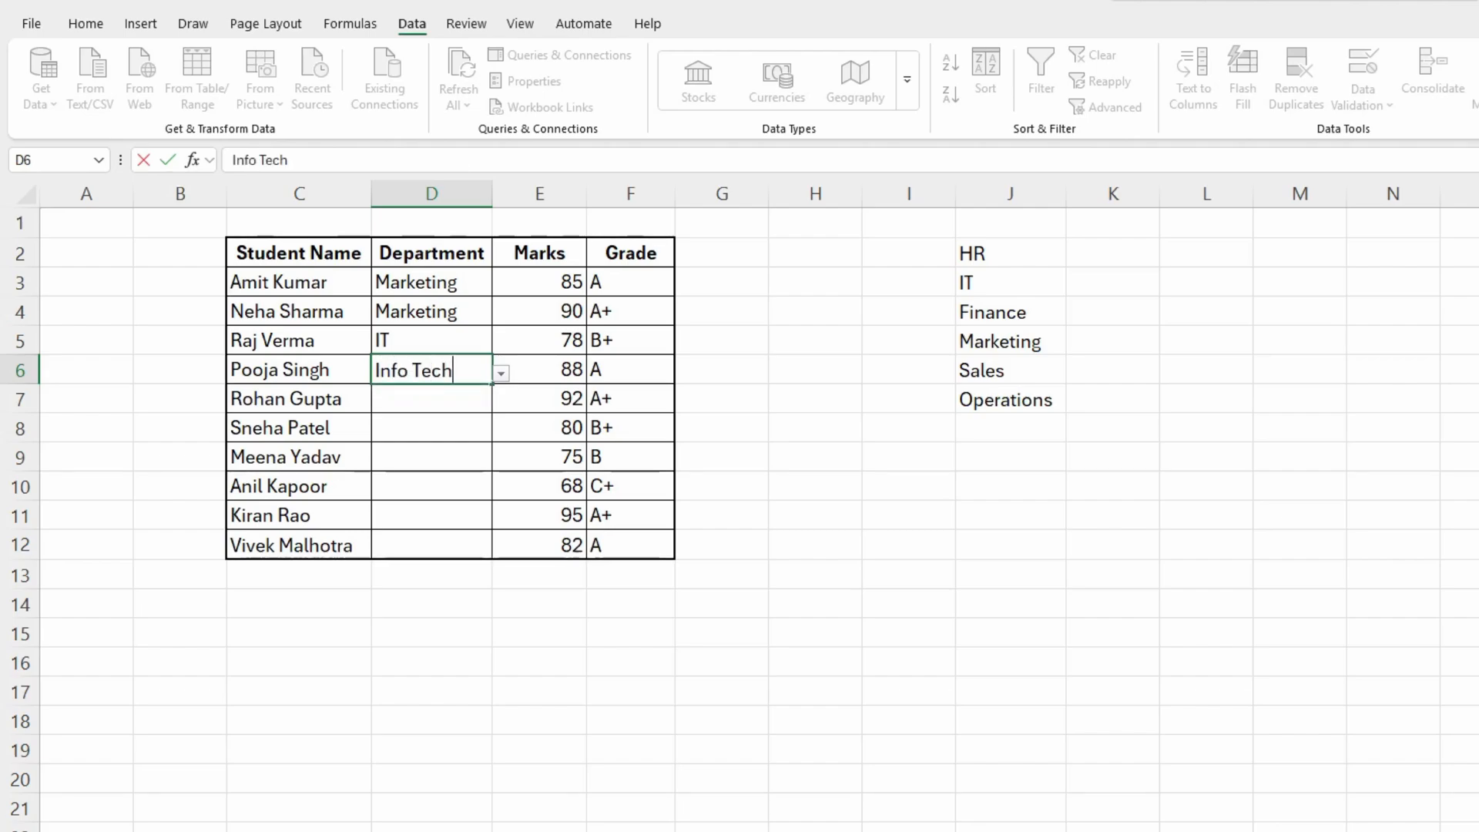
{"action": "key", "text": "Return"}
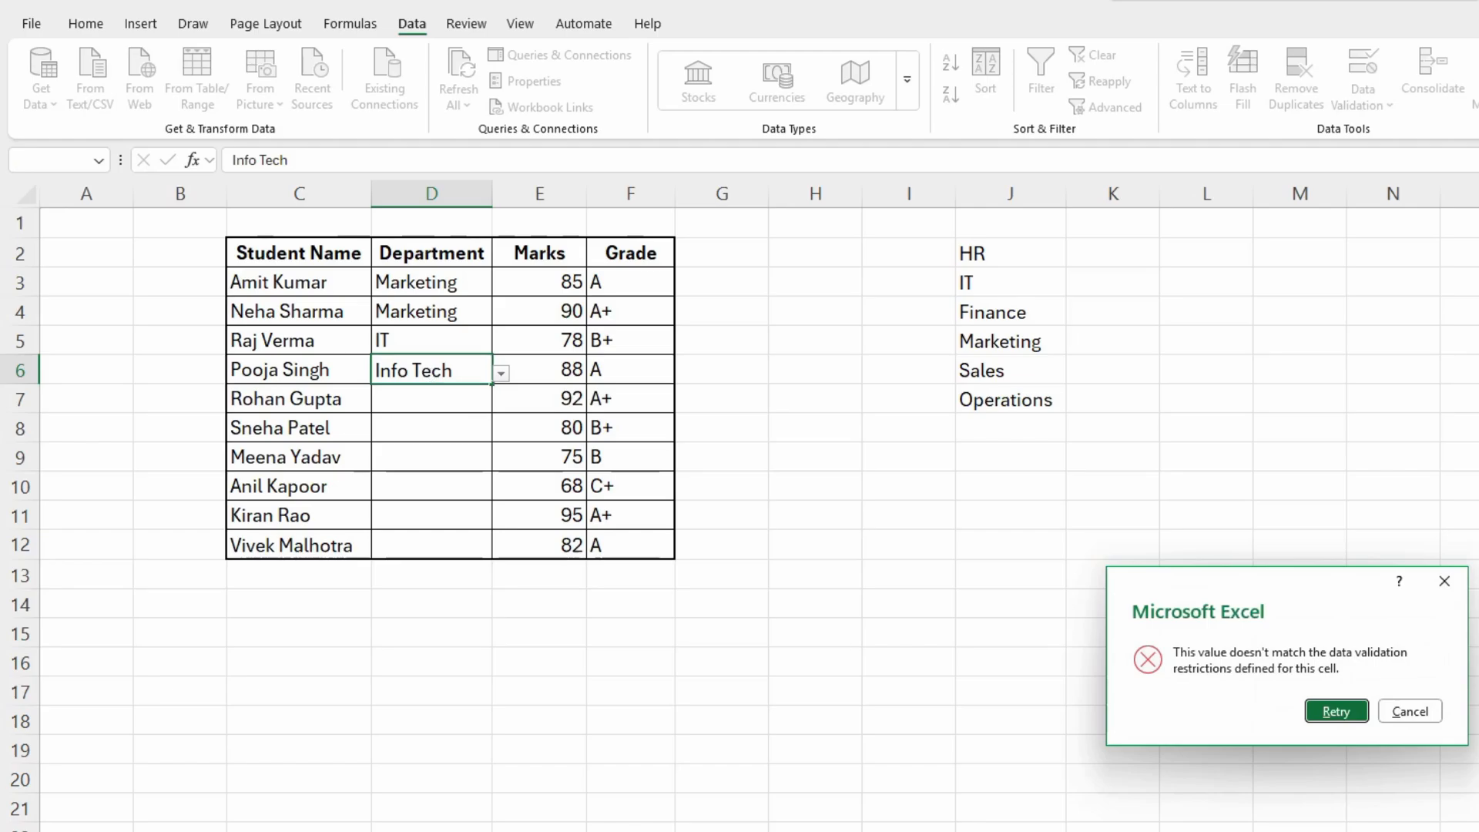
{"action": "left_click", "coordinate": [1410, 711]}
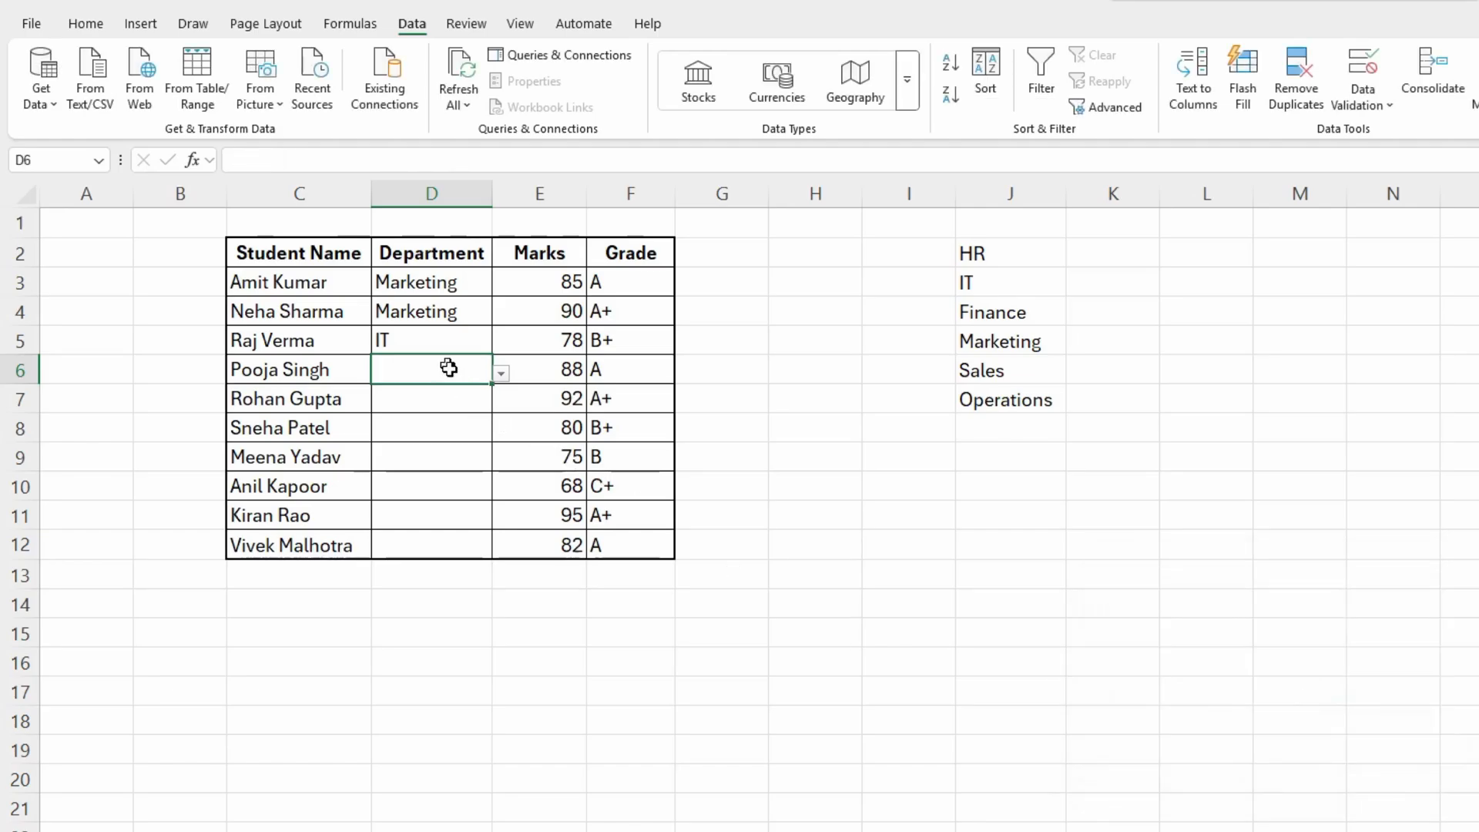
- Choose Operations from the dropdown list for the Department cell D6
{"action": "left_click_drag", "start_coordinate": [411, 285], "coordinate": [429, 339]}
{"action": "left_click", "coordinate": [478, 369]}
{"action": "left_click", "coordinate": [502, 373]}
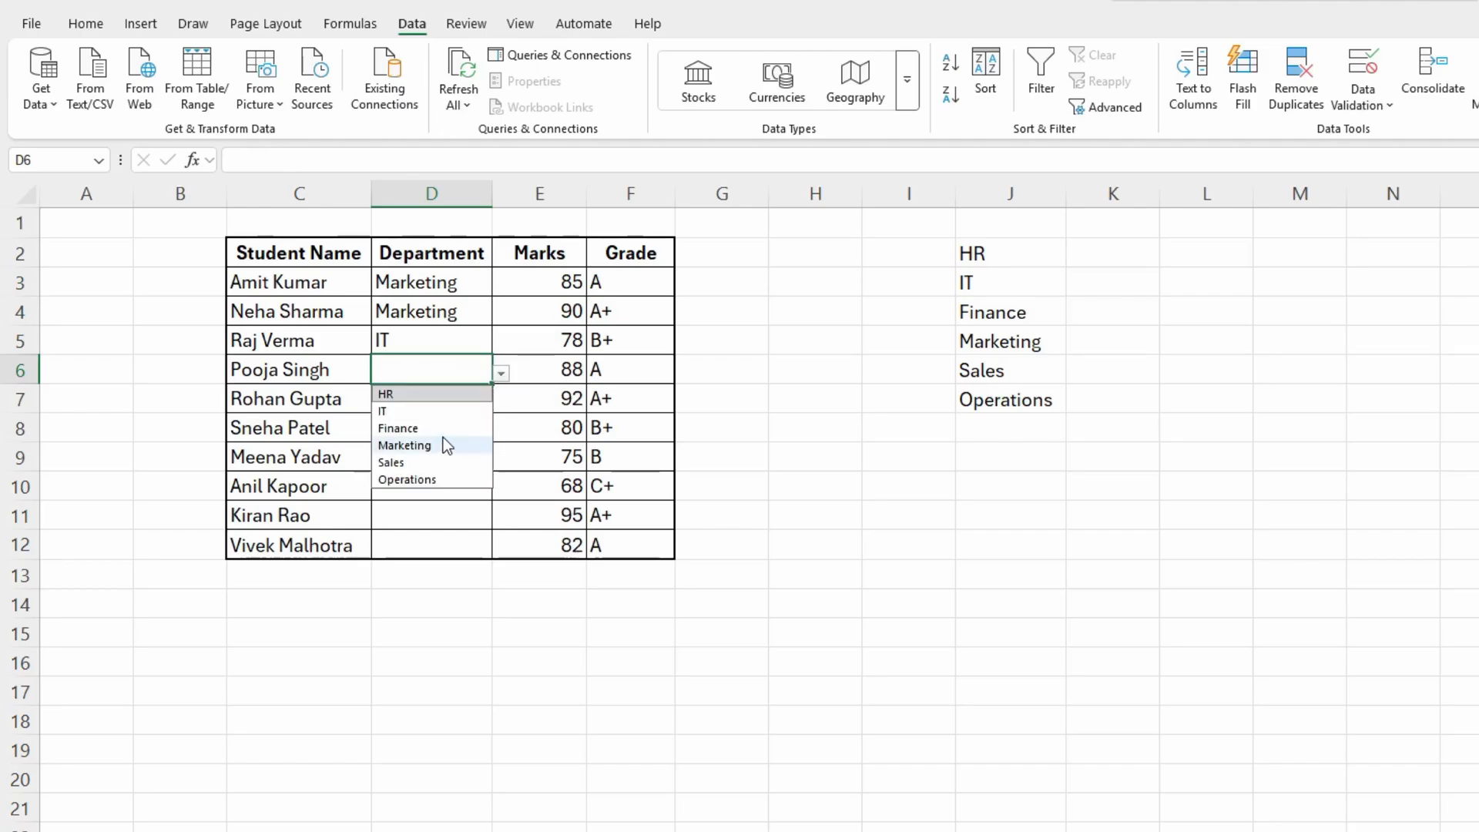
{"action": "left_click", "coordinate": [437, 481]}
{"action": "left_click", "coordinate": [399, 458]}
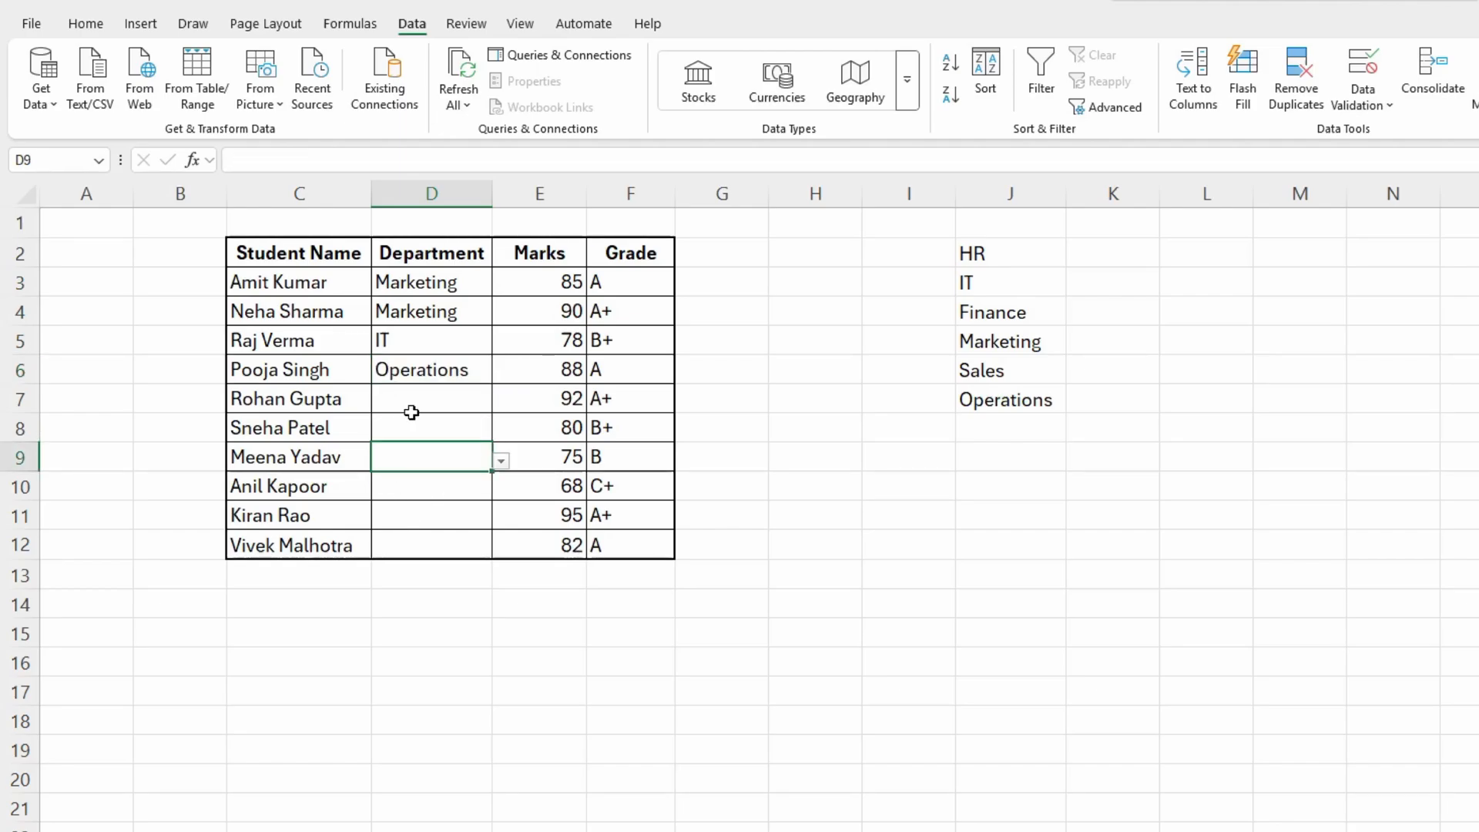
{"action": "left_click", "coordinate": [409, 409]}
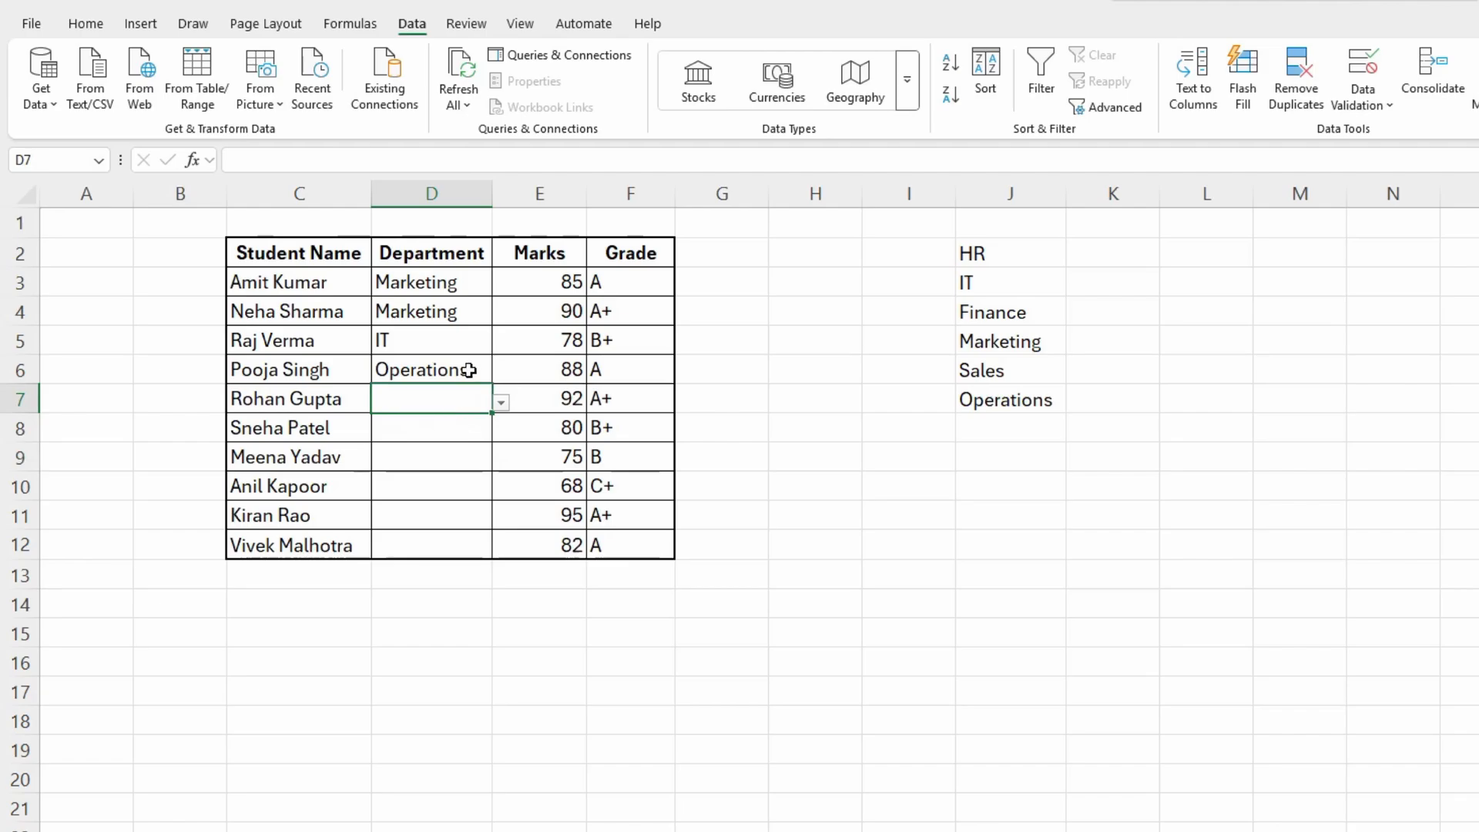
- Clear all the values in the Marks column, E3:E12
{"action": "left_click_drag", "start_coordinate": [561, 287], "coordinate": [567, 548]}
{"action": "key", "text": "Delete"}
{"action": "left_click", "coordinate": [521, 415]}
{"action": "left_click", "coordinate": [530, 362]}
{"action": "left_click", "coordinate": [535, 337]}
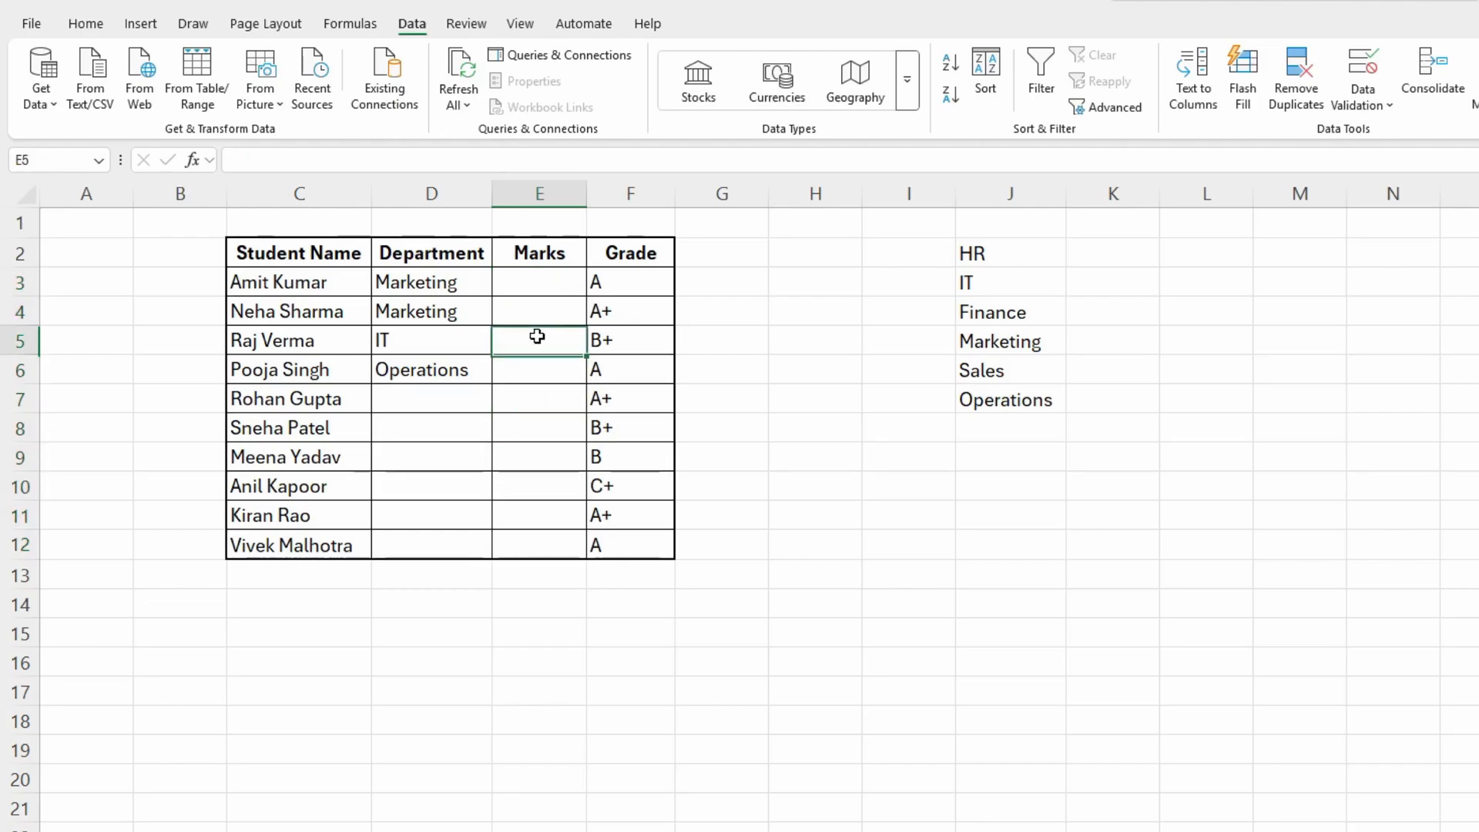
{"action": "left_click", "coordinate": [545, 310]}
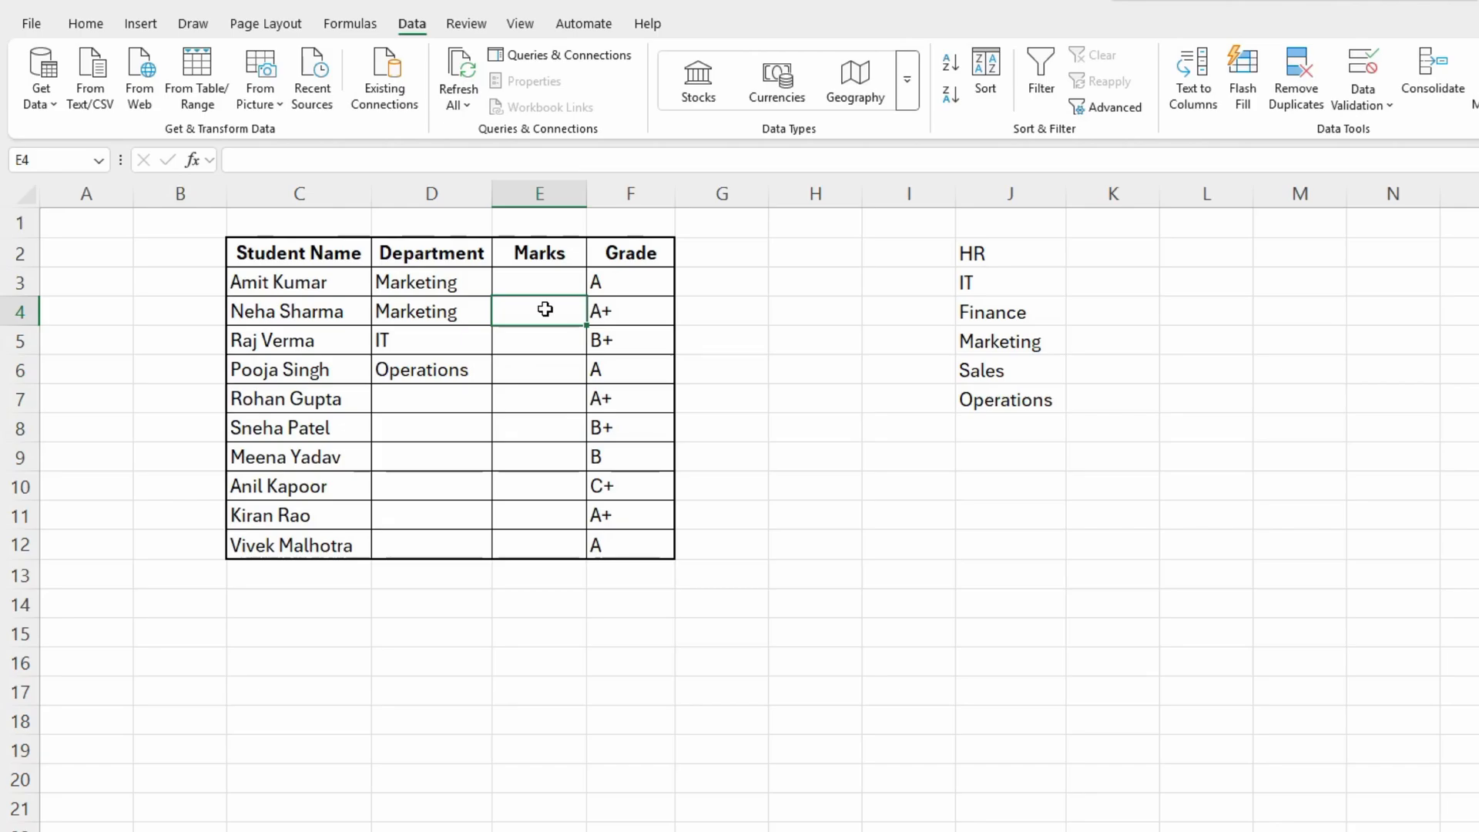
- Enter 110 as the Marks value in E4 to show that it is accepted, and clear it again
{"action": "type", "text": "110"}
{"action": "key", "text": "Return"}
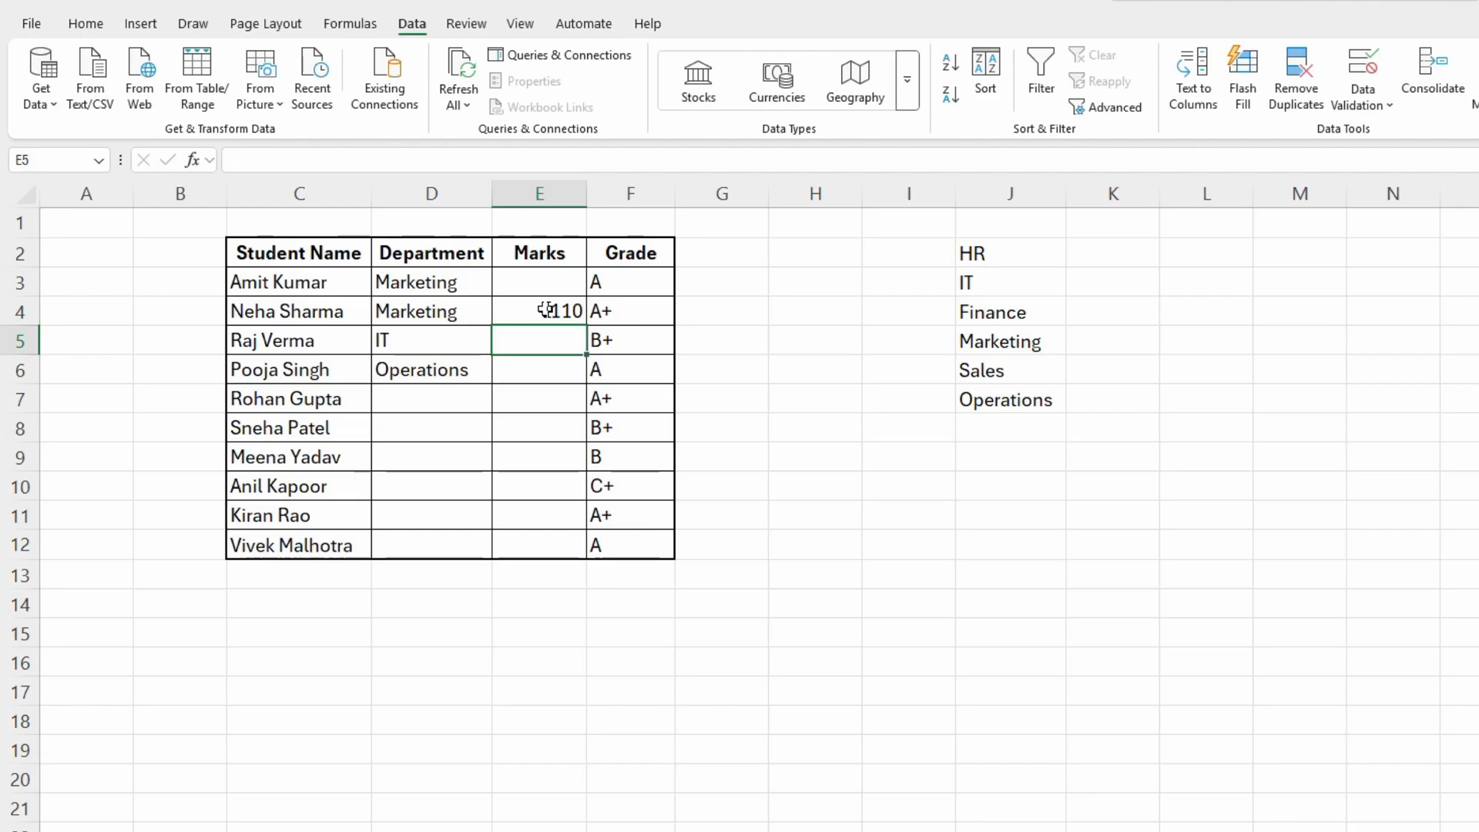
{"action": "left_click", "coordinate": [545, 310]}
{"action": "key", "text": "Delete"}
- Apply data validation to the Marks cells E3:E12 allowing only whole numbers between 0 and 100
{"action": "left_click_drag", "start_coordinate": [548, 284], "coordinate": [562, 484]}
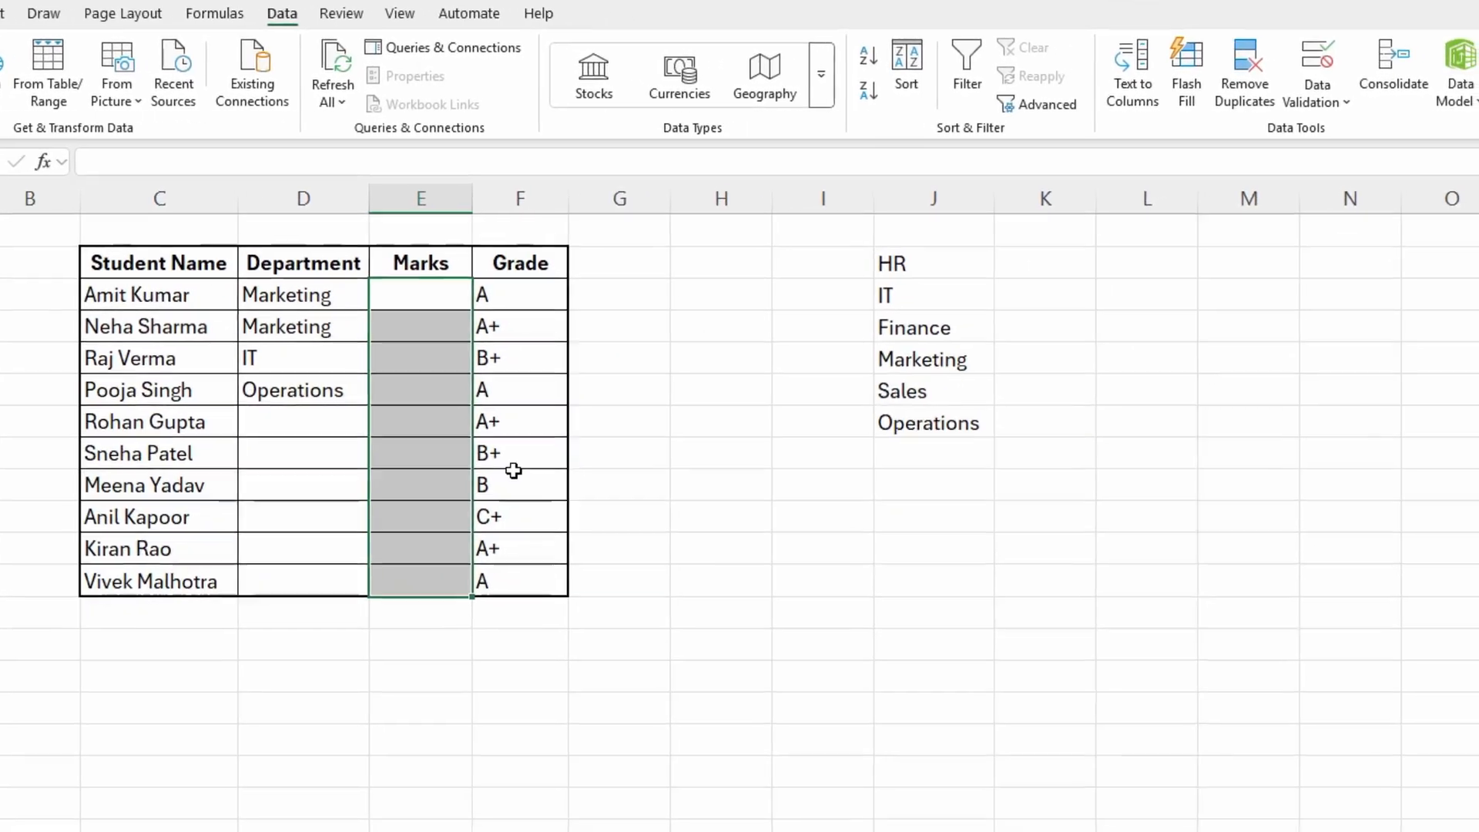
{"action": "left_click", "coordinate": [1323, 108]}
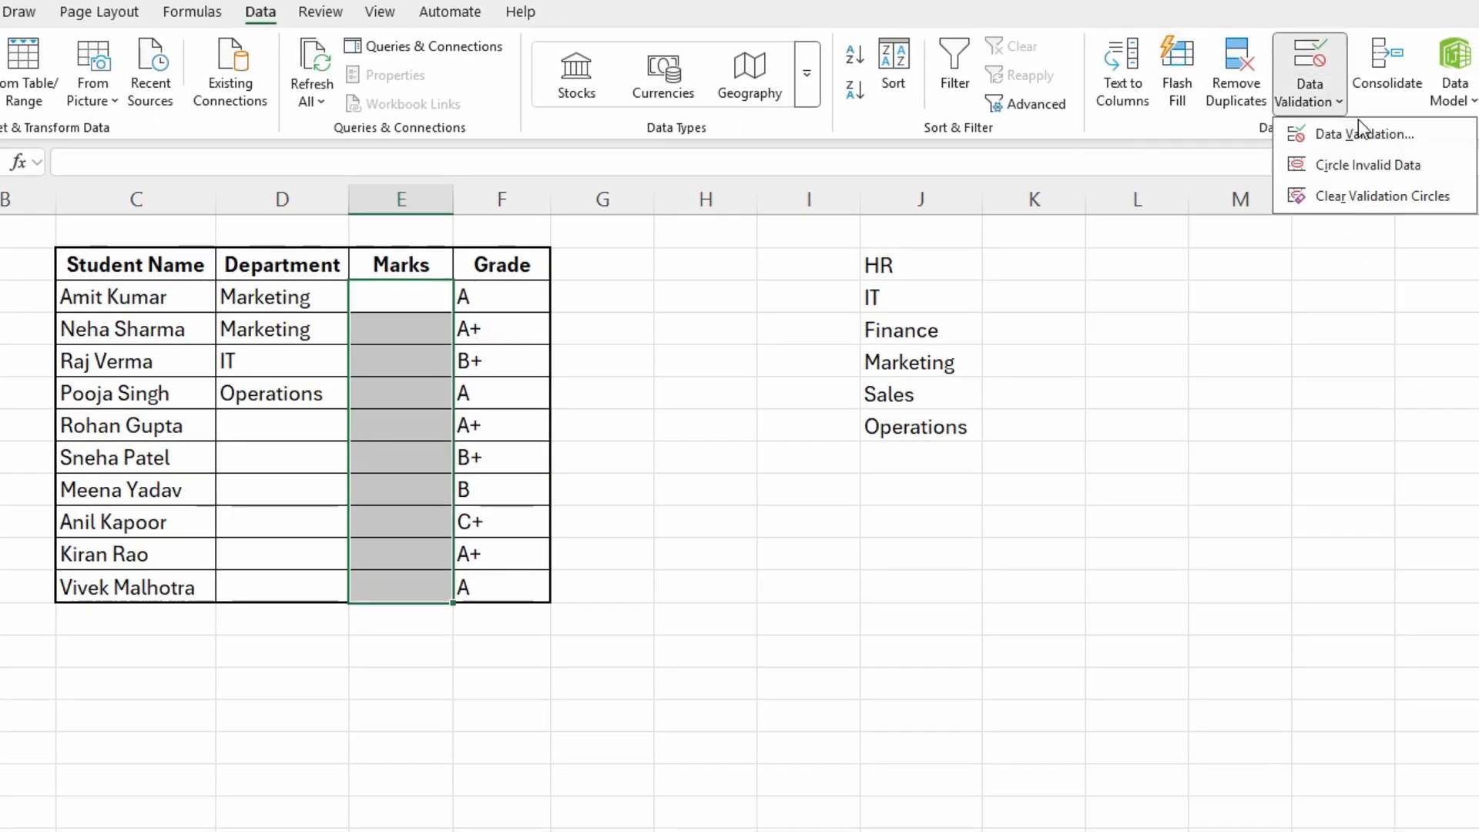
{"action": "left_click", "coordinate": [1364, 134]}
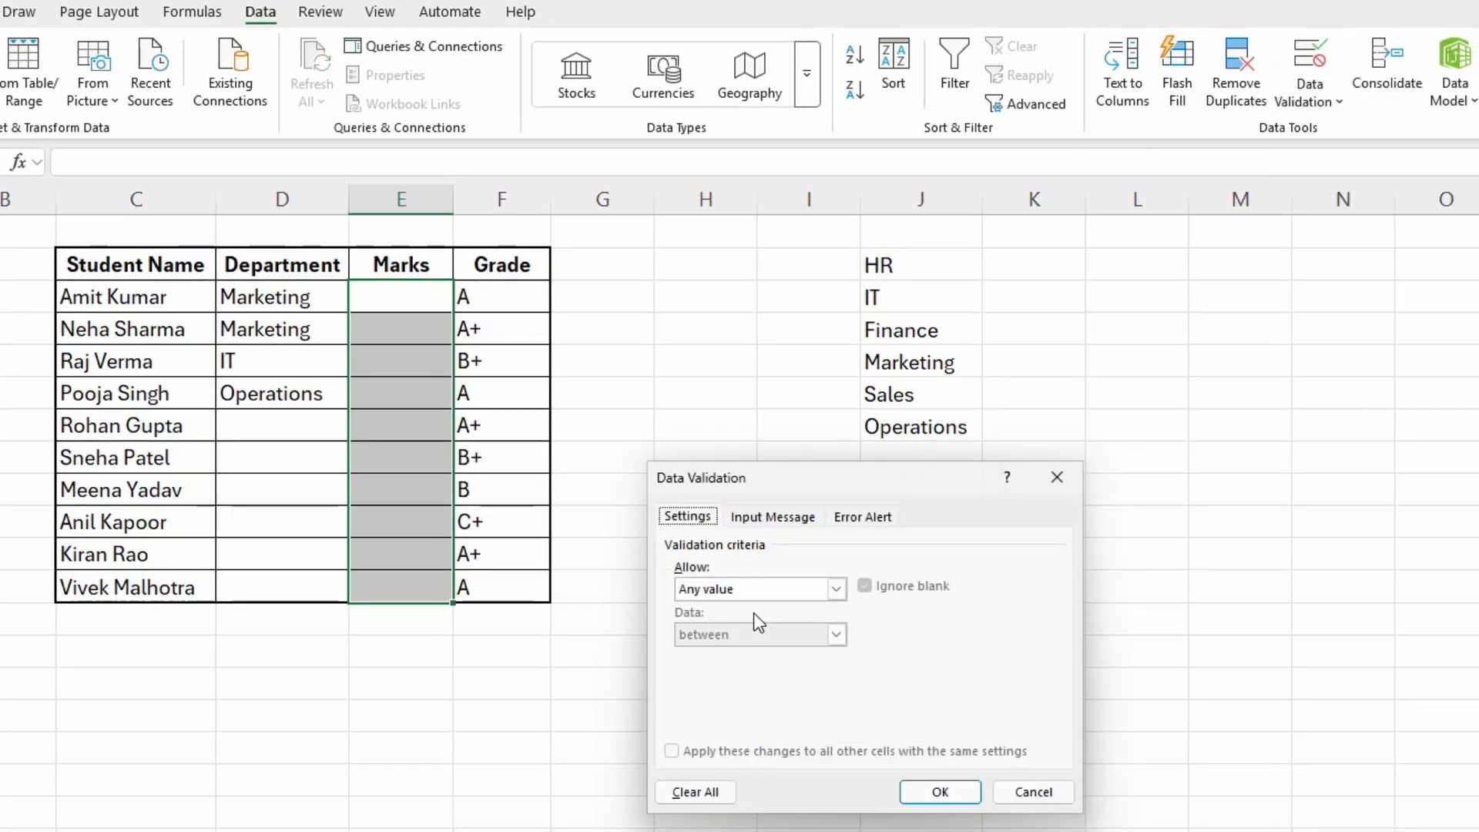
{"action": "left_click", "coordinate": [738, 593]}
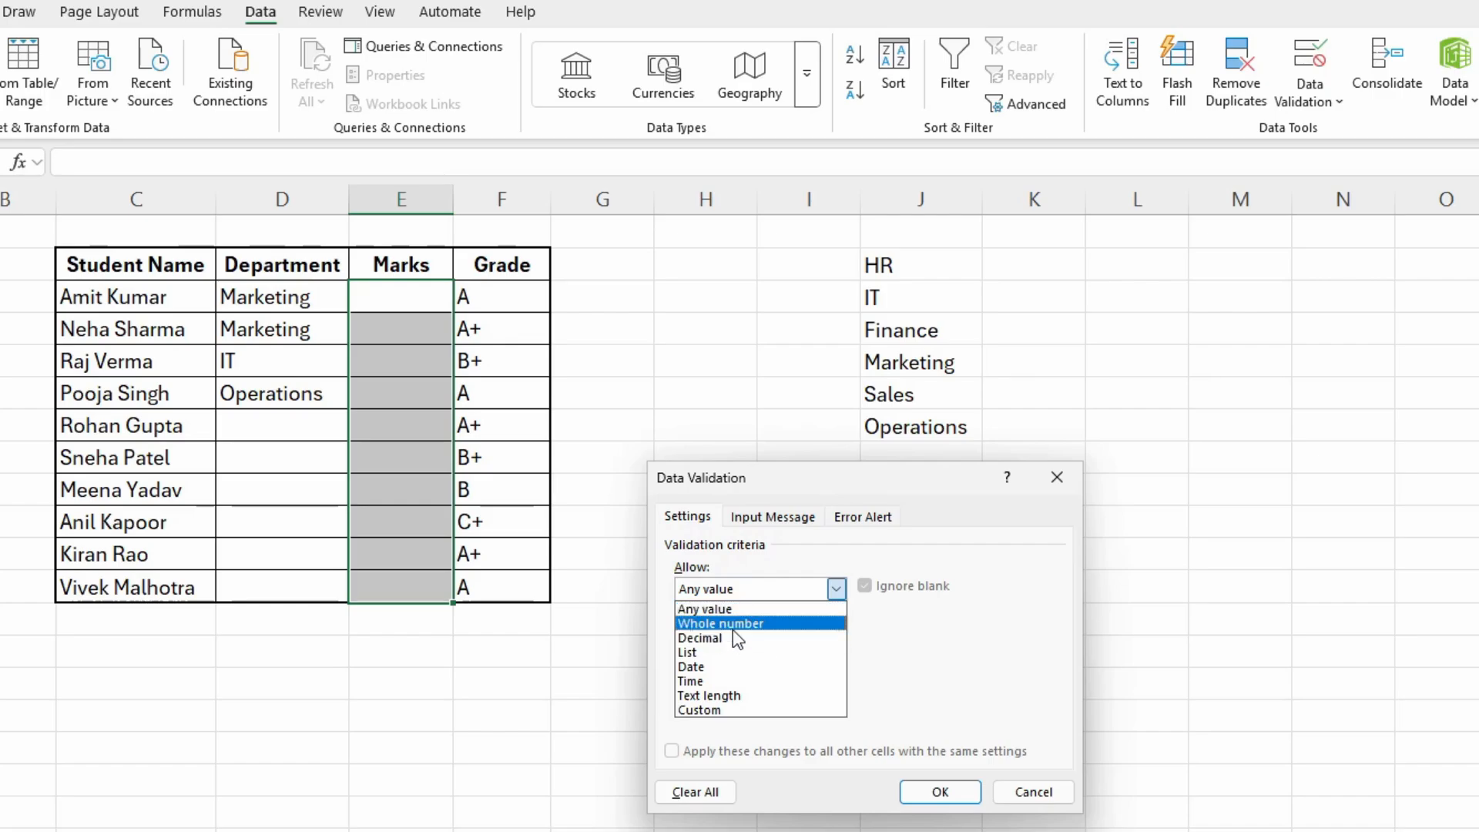
{"action": "left_click", "coordinate": [732, 628]}
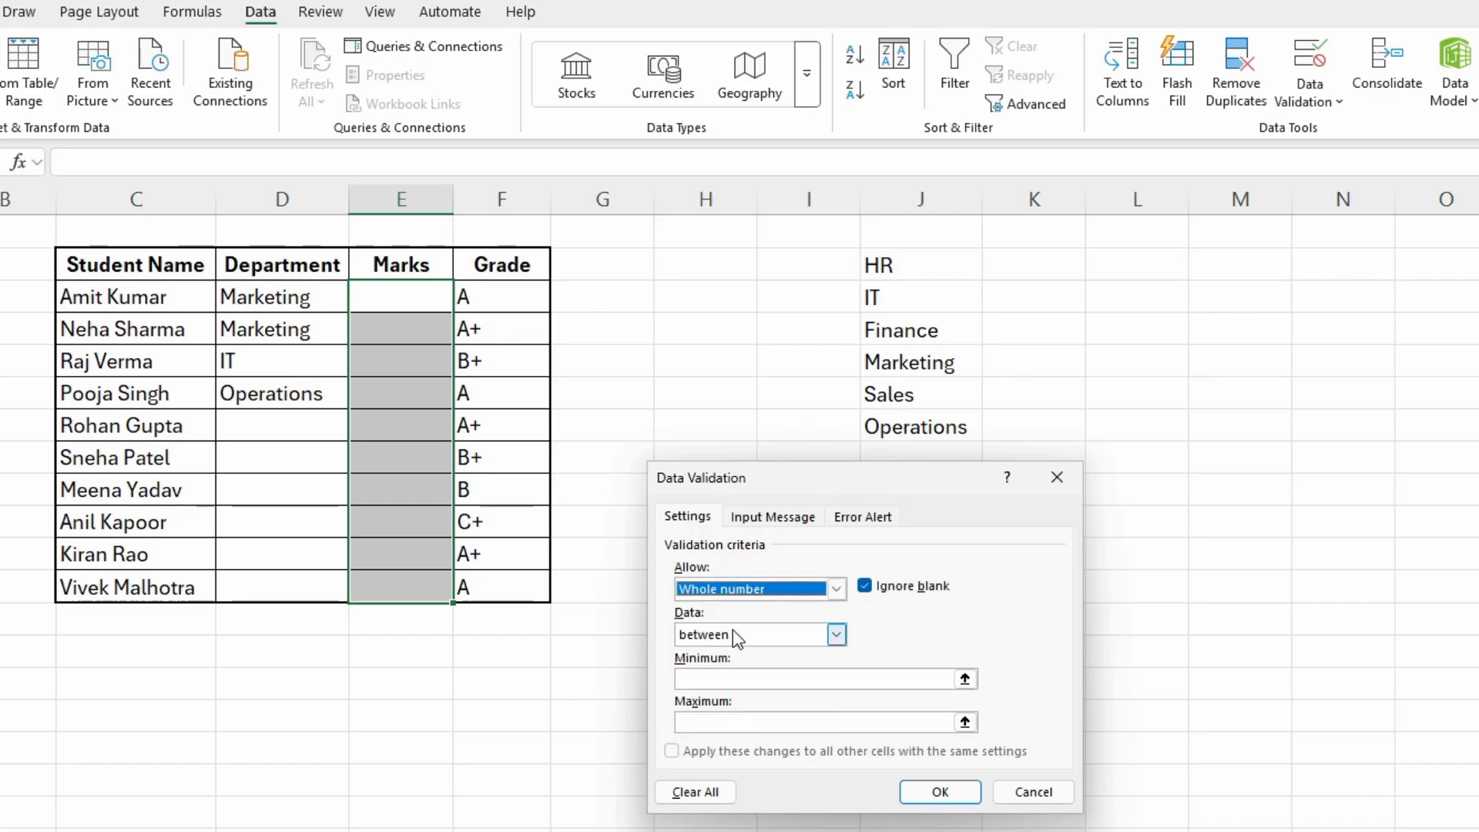
{"action": "left_click", "coordinate": [753, 678]}
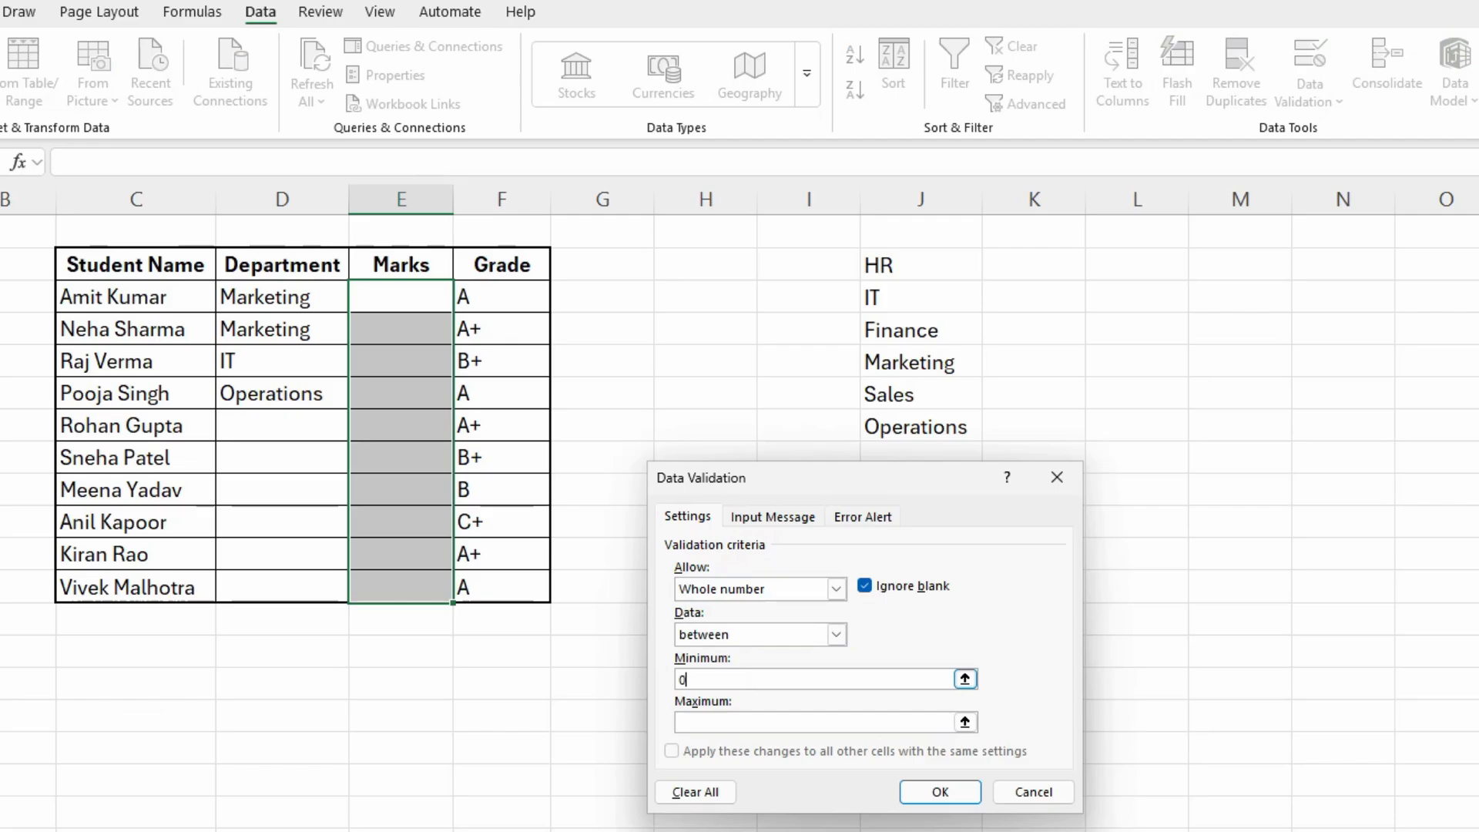
{"action": "left_click", "coordinate": [747, 715]}
{"action": "type", "text": "100"}
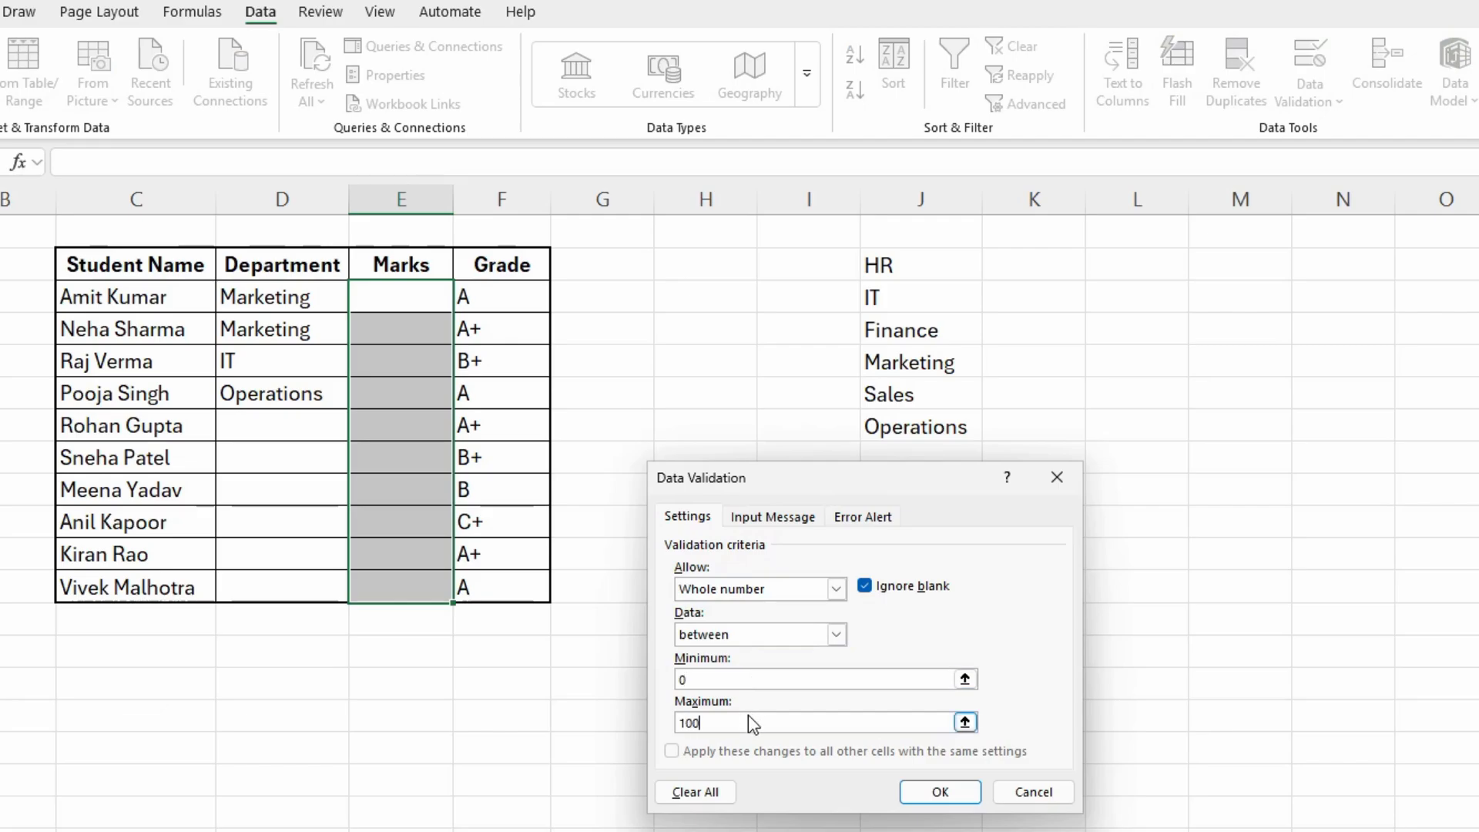
{"action": "left_click", "coordinate": [919, 789]}
- Enter 10 in the Marks cell E4 to test the validation rule with an allowed value
{"action": "left_click", "coordinate": [373, 393]}
{"action": "left_click", "coordinate": [386, 459]}
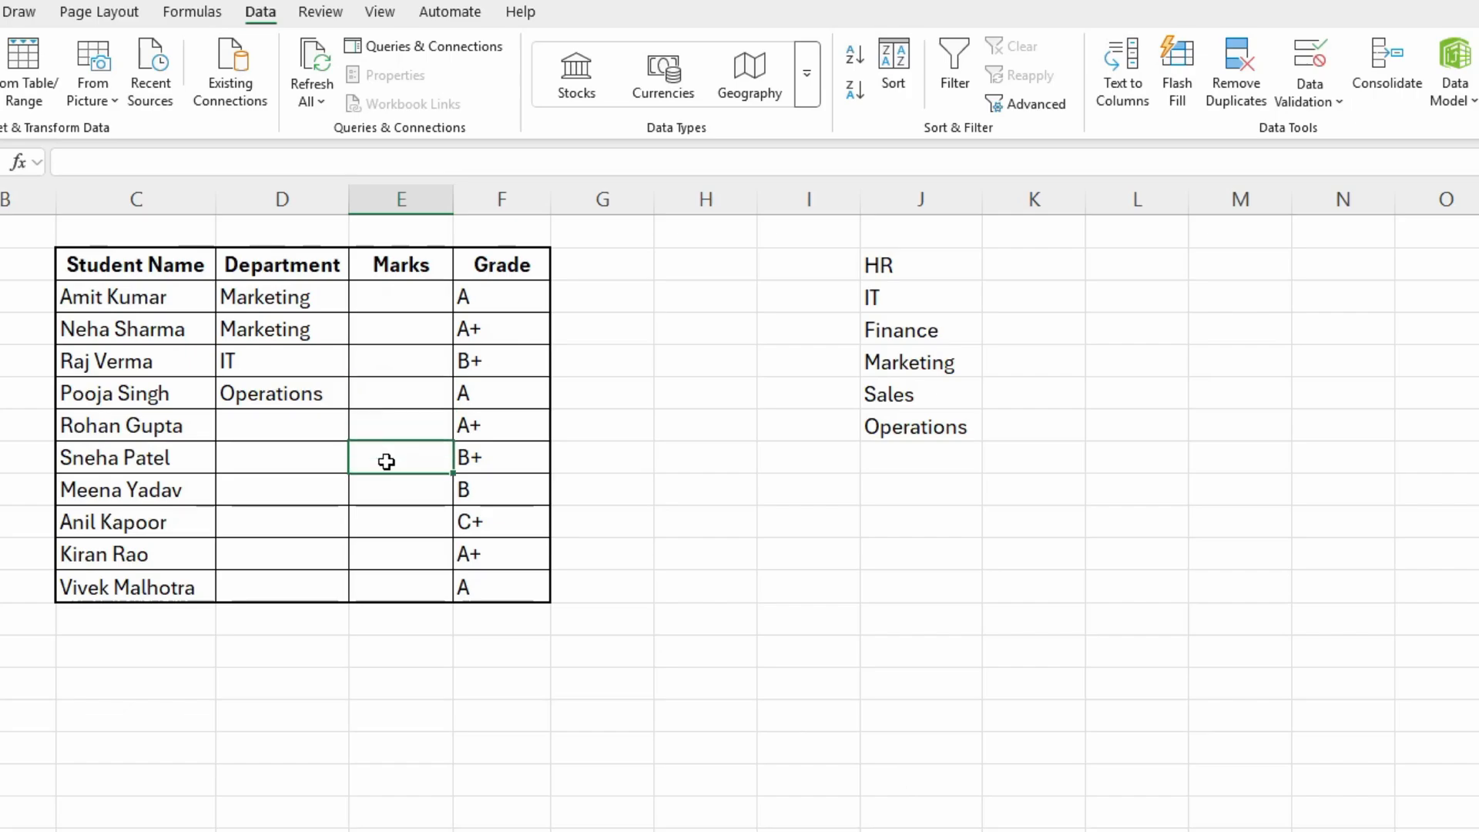
{"action": "left_click", "coordinate": [397, 362]}
{"action": "double_click", "coordinate": [409, 327]}
{"action": "type", "text": "10"}
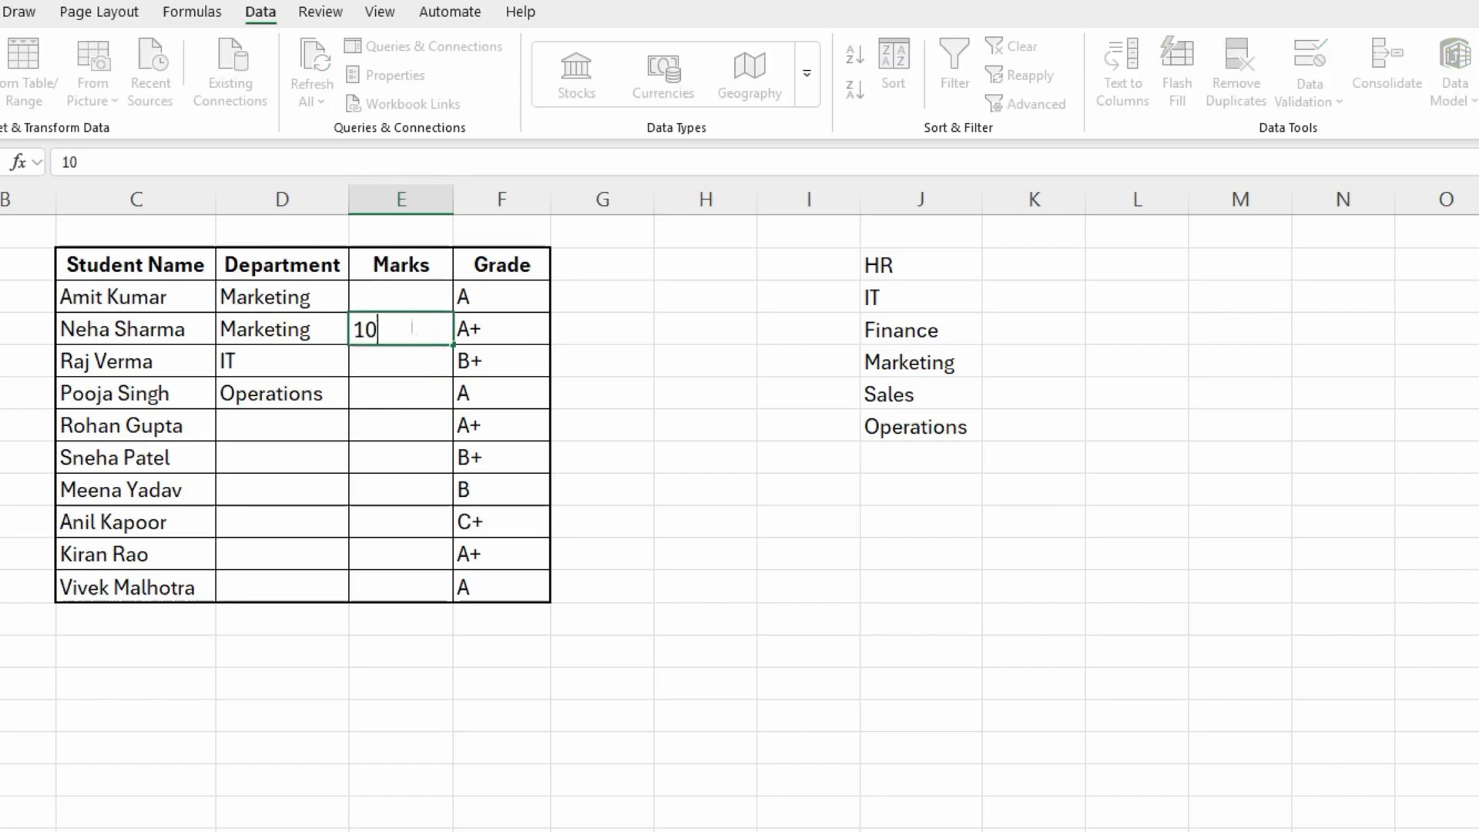
{"action": "key", "text": "Return"}
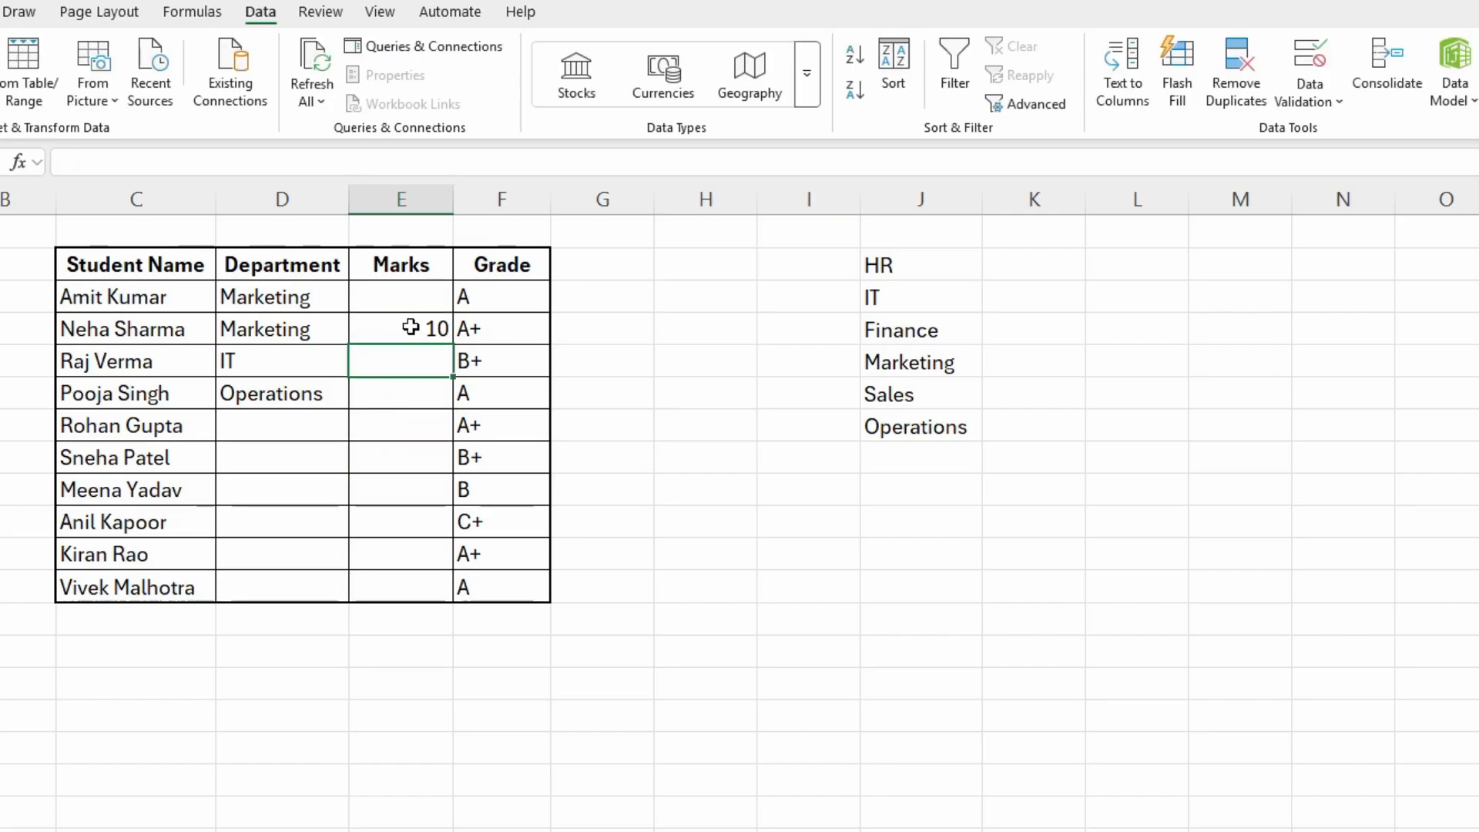
- Try to enter the out-of-range mark 110 in E5, cancel the entry, and clear the test value in E4
{"action": "type", "text": "110"}
{"action": "key", "text": "Return"}
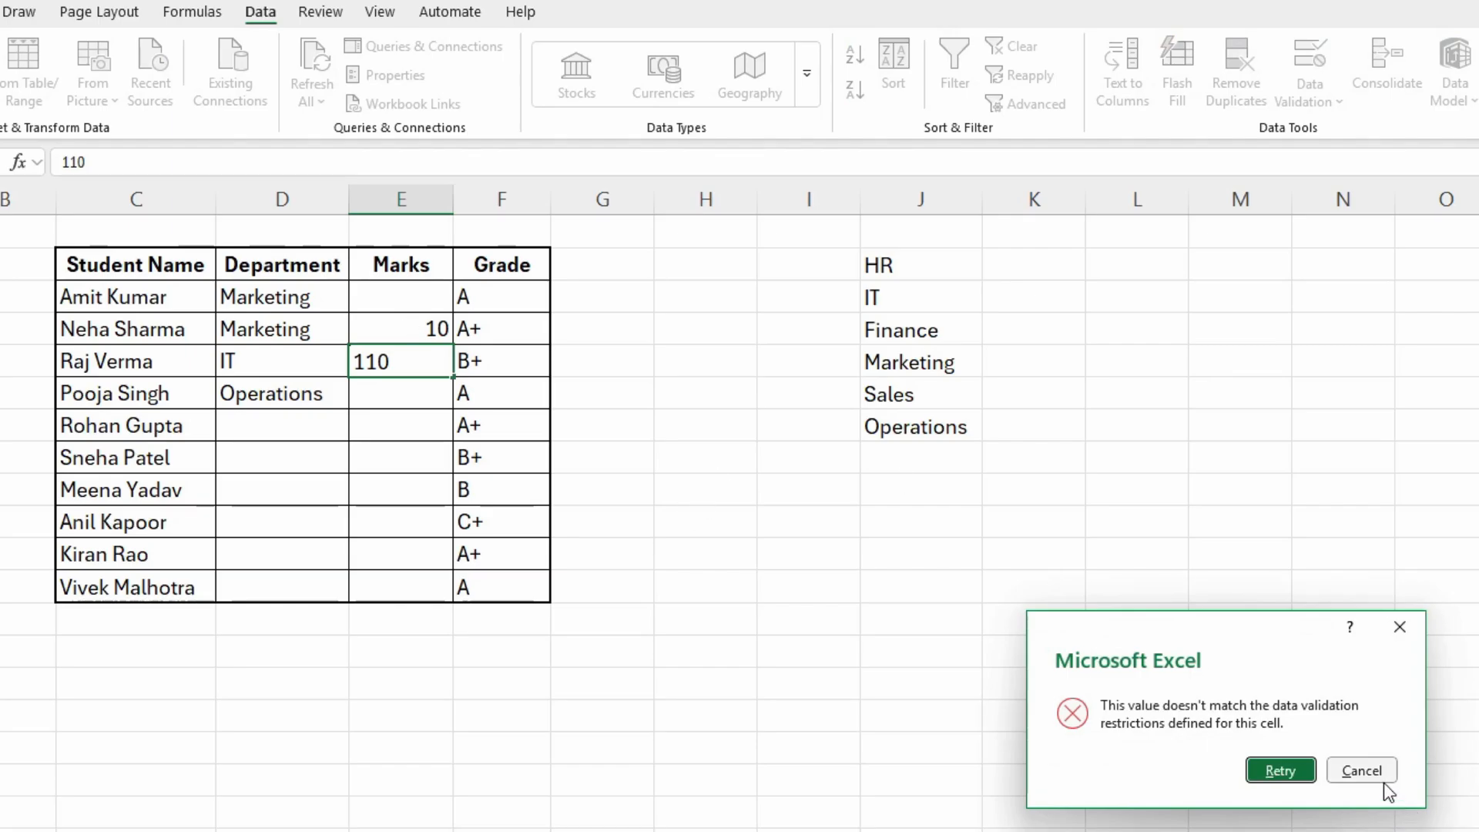
{"action": "left_click", "coordinate": [1363, 770]}
{"action": "left_click", "coordinate": [387, 329]}
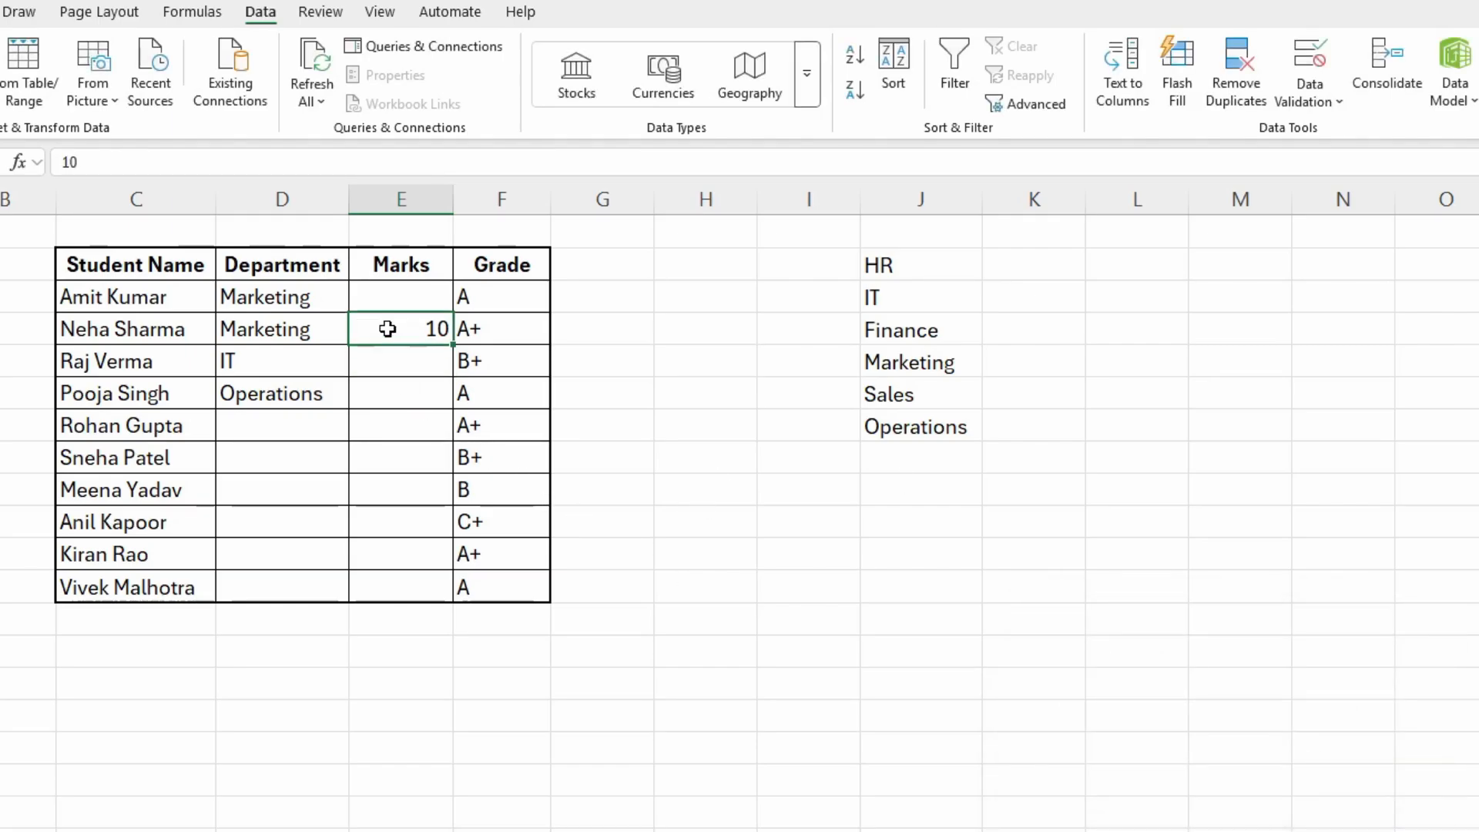
{"action": "key", "text": "Delete"}
{"action": "left_click", "coordinate": [420, 301]}
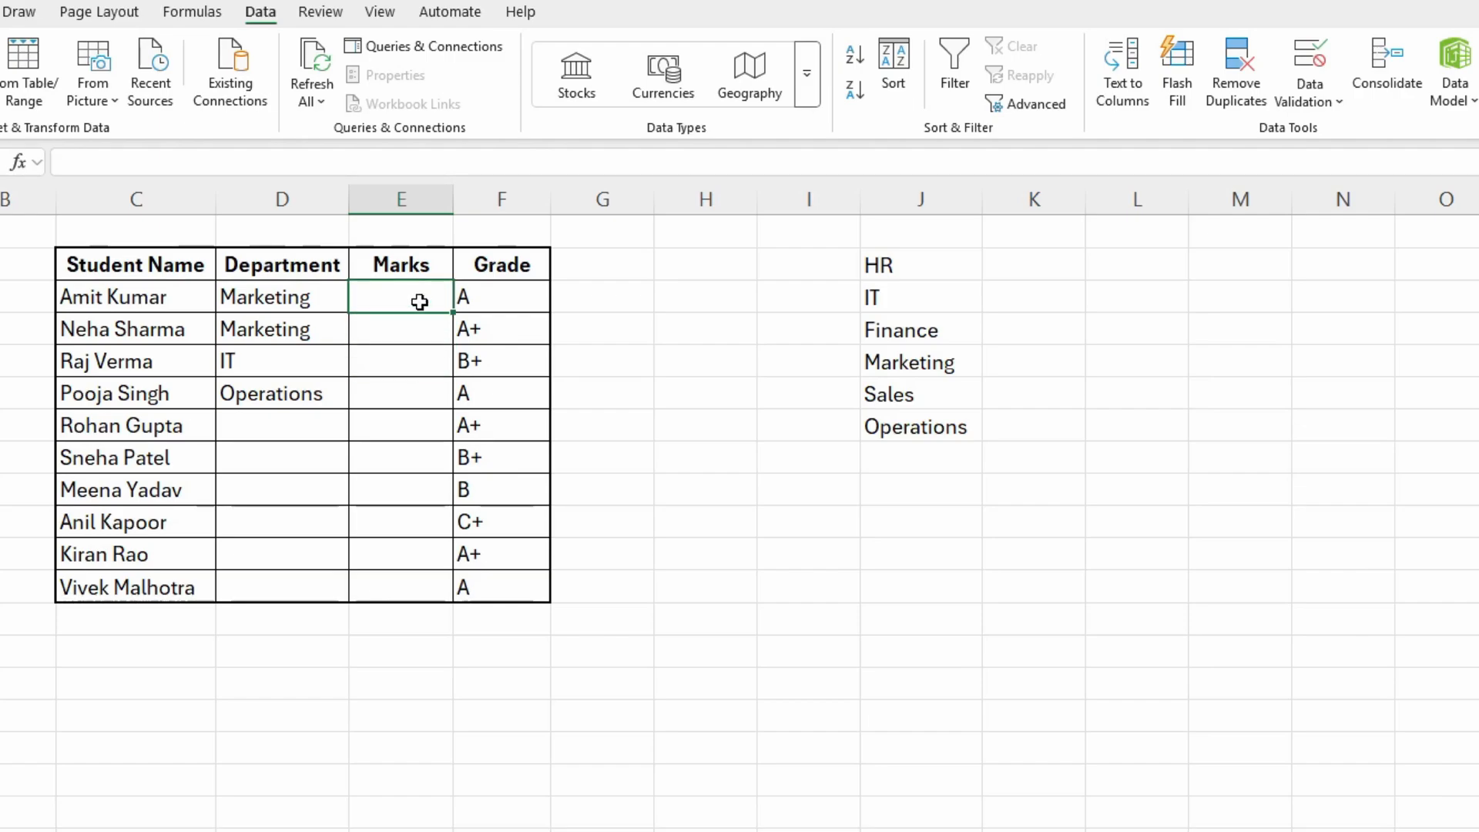
{"action": "left_click", "coordinate": [421, 330]}
{"action": "left_click", "coordinate": [402, 304]}
{"action": "left_click", "coordinate": [420, 393]}
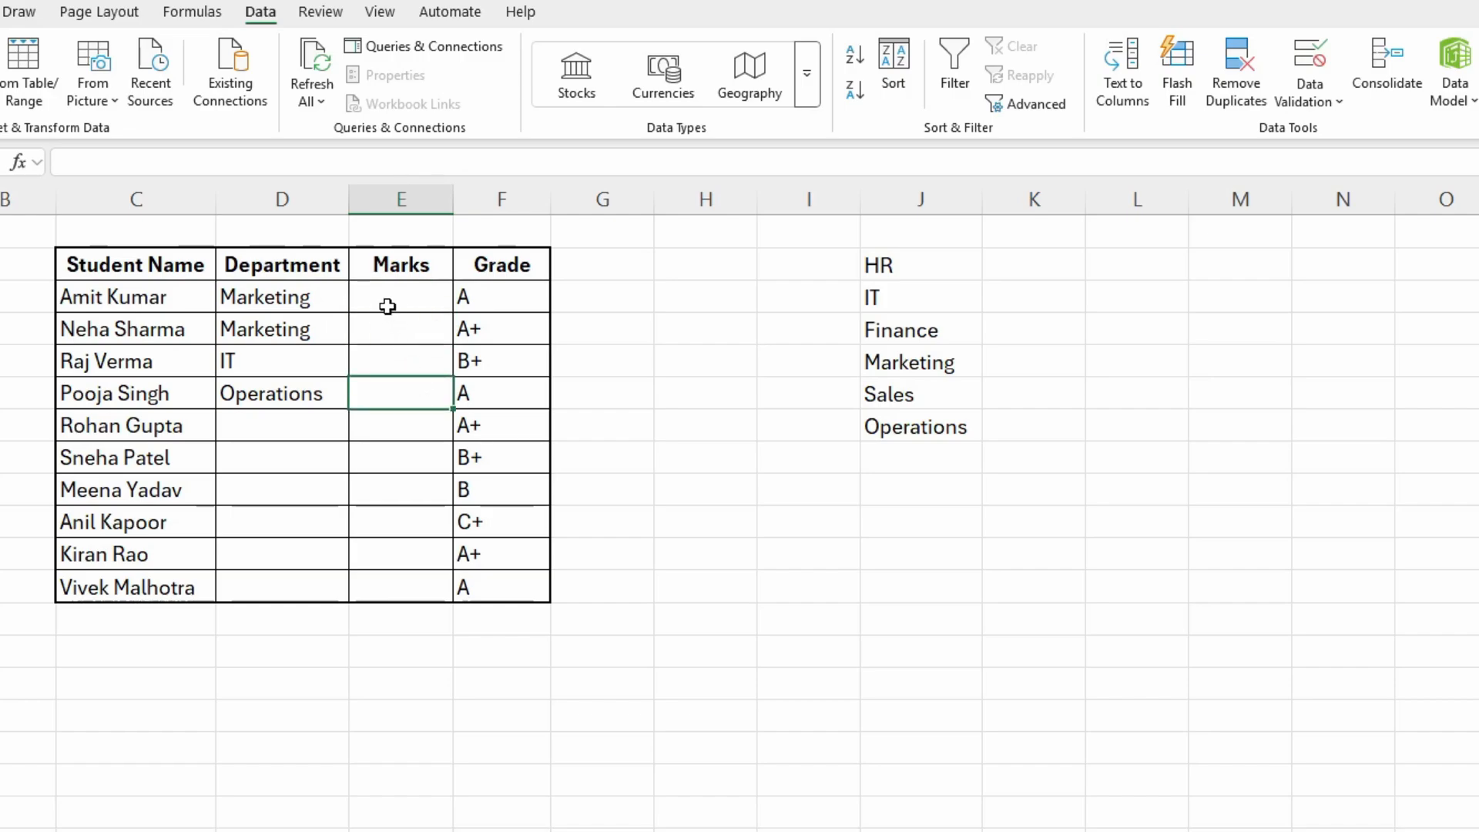
{"action": "left_click", "coordinate": [388, 305]}
{"action": "left_click", "coordinate": [409, 334]}
{"action": "left_click", "coordinate": [409, 360]}
{"action": "left_click", "coordinate": [404, 331]}
{"action": "left_click", "coordinate": [393, 304]}
{"action": "left_click", "coordinate": [398, 316]}
- Give the data validation of E3:E12 an input message titled "Whole Numbers Only"
{"action": "left_click_drag", "start_coordinate": [400, 295], "coordinate": [416, 581]}
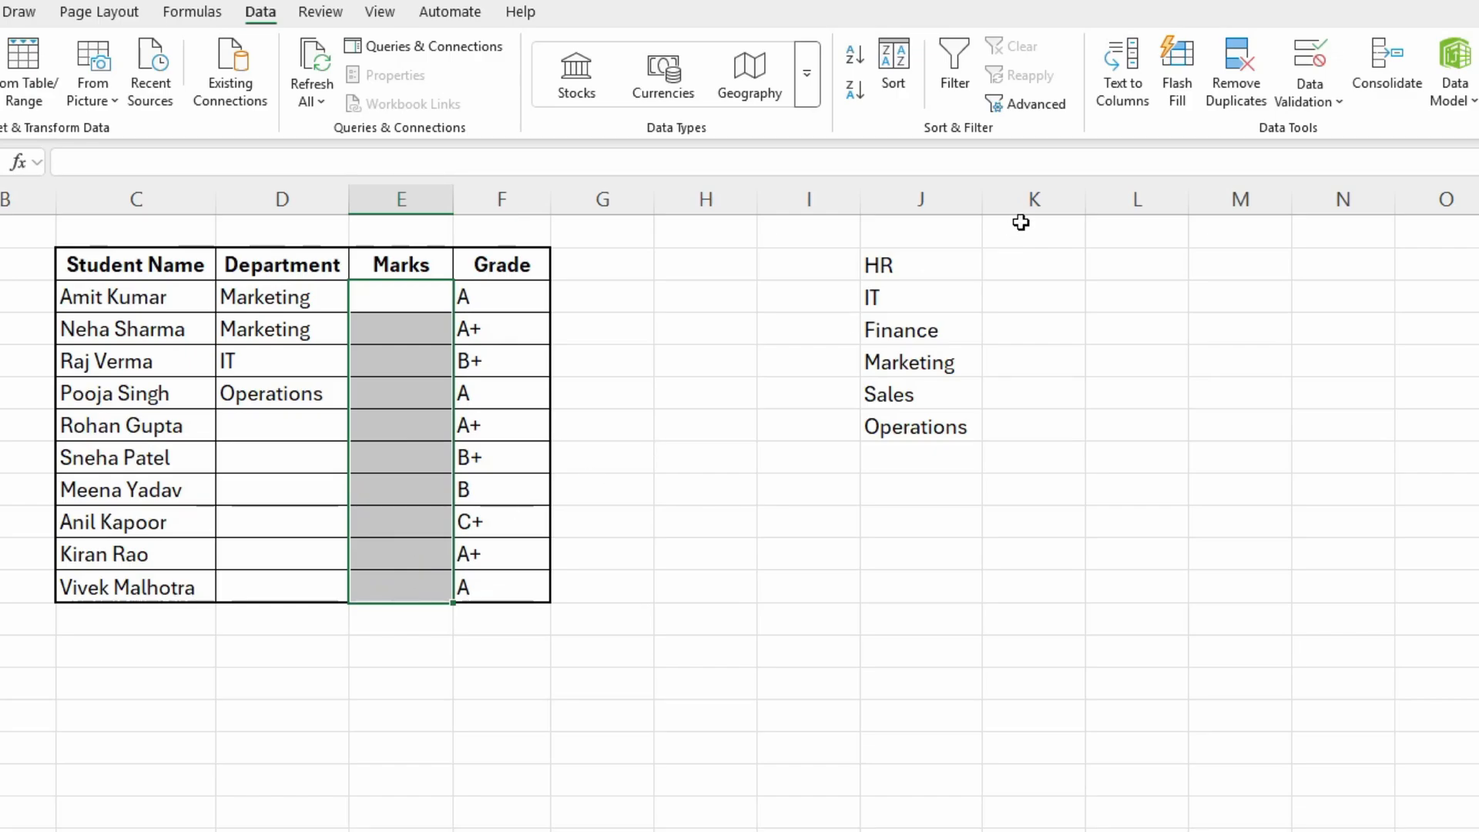
{"action": "left_click", "coordinate": [1341, 108]}
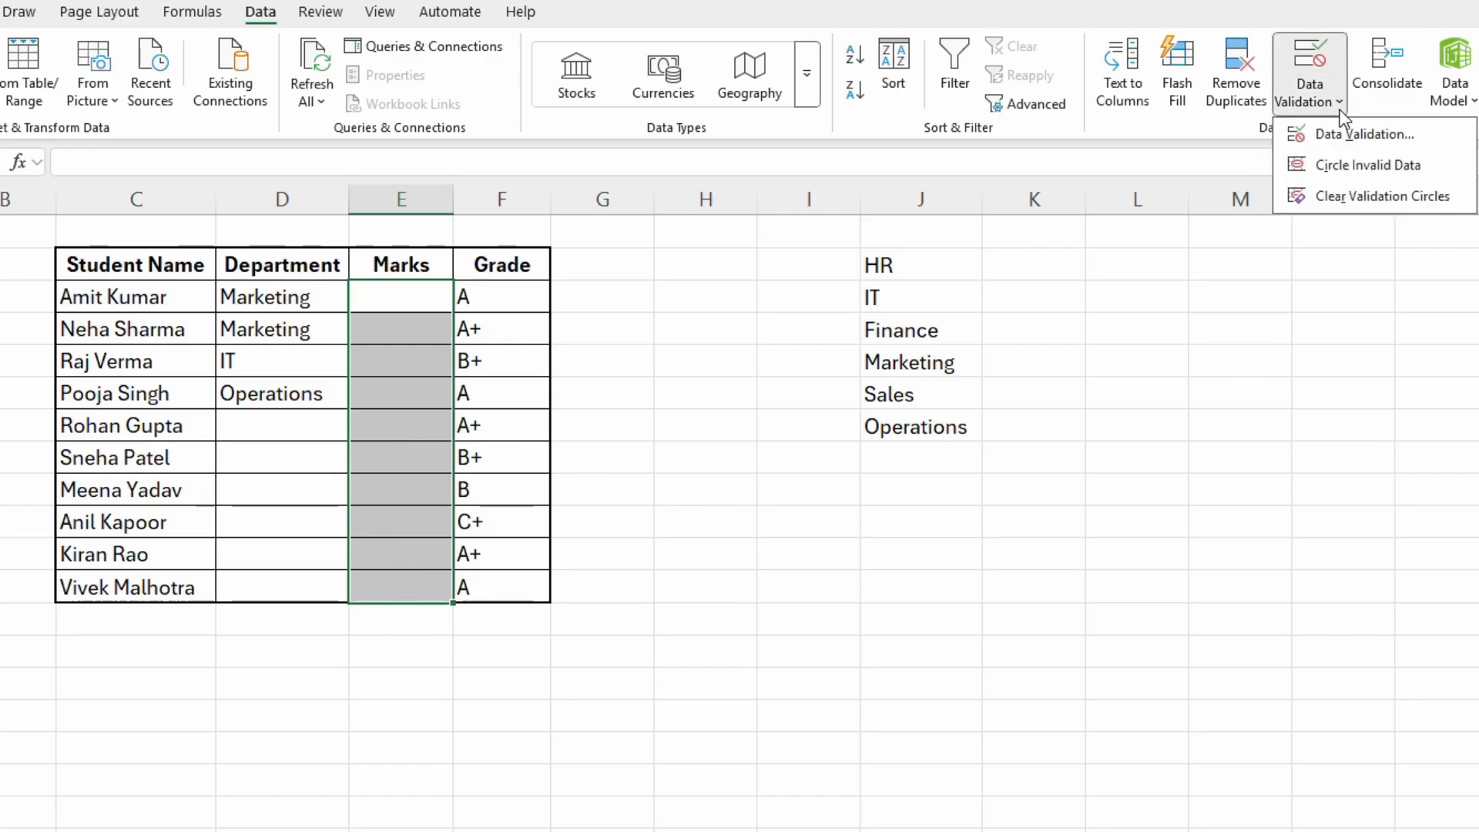
{"action": "left_click", "coordinate": [1348, 133]}
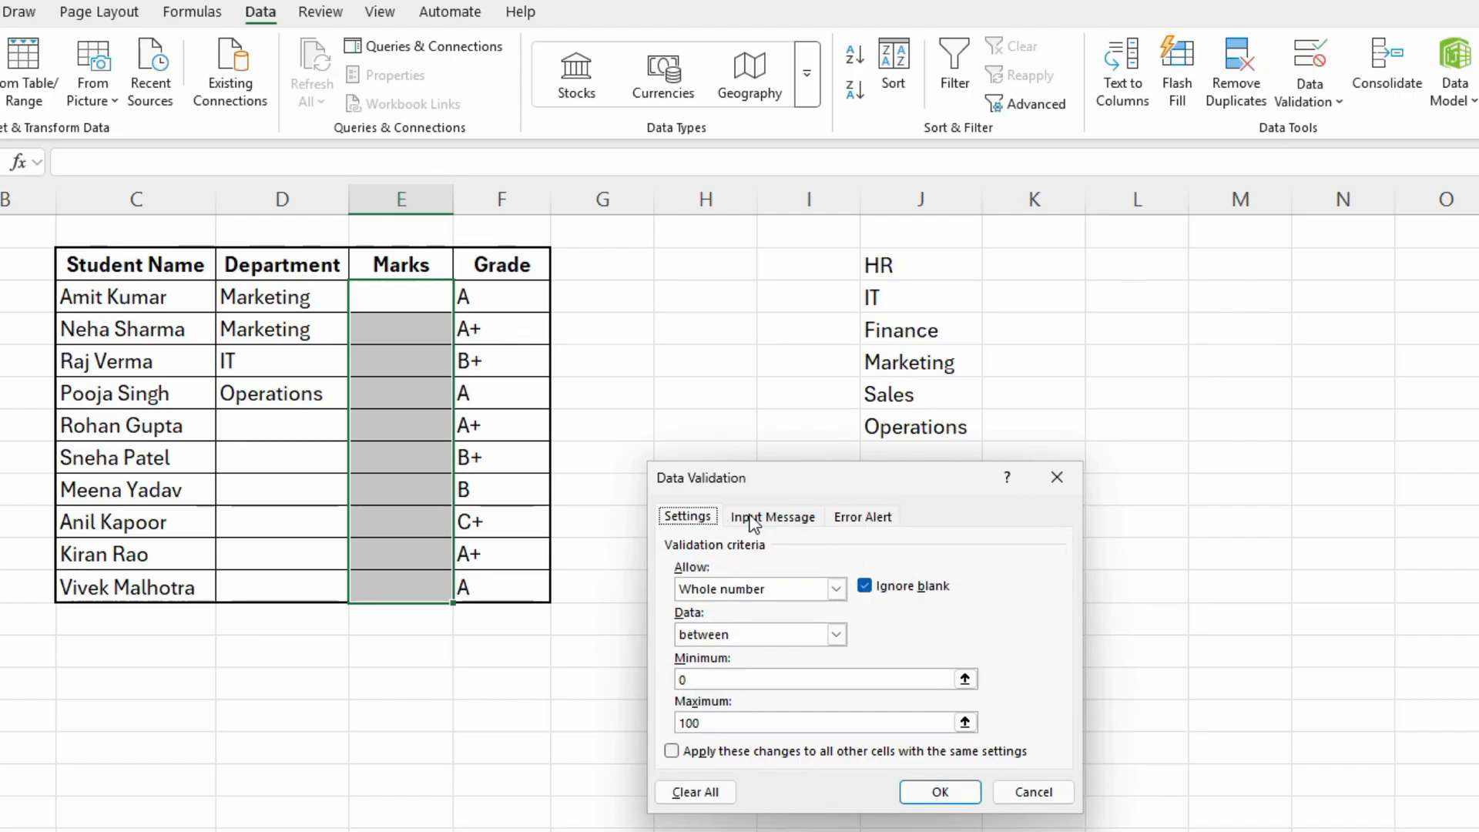
{"action": "left_click", "coordinate": [775, 516]}
{"action": "left_click", "coordinate": [698, 618]}
{"action": "type", "text": "Whole N"}
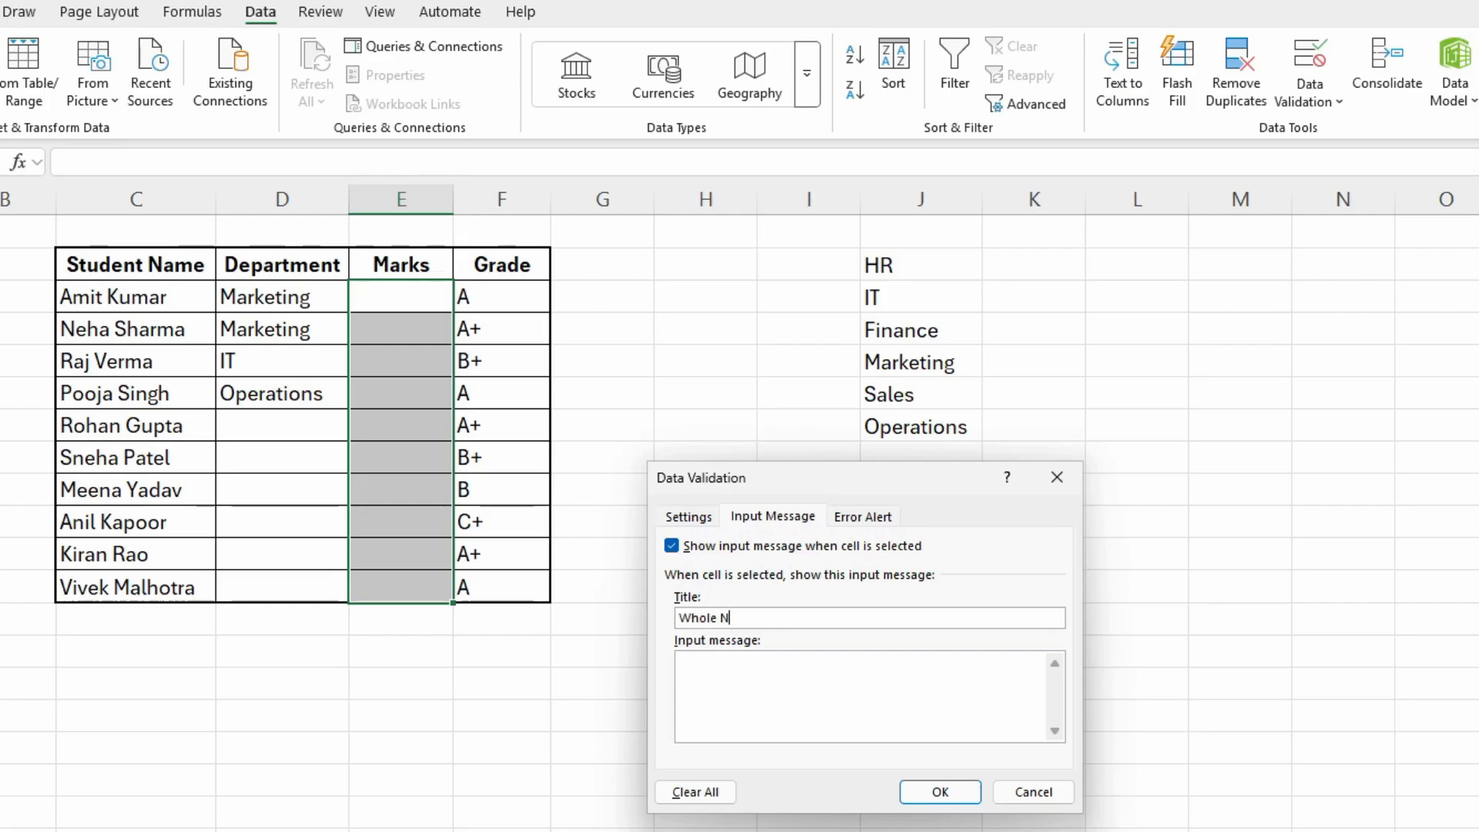
{"action": "type", "text": "umbers Only"}
- Set the input message text to "Between 0 and 100" and apply the validation settings
{"action": "left_click", "coordinate": [787, 688]}
{"action": "type", "text": "BEtween 0 and "}
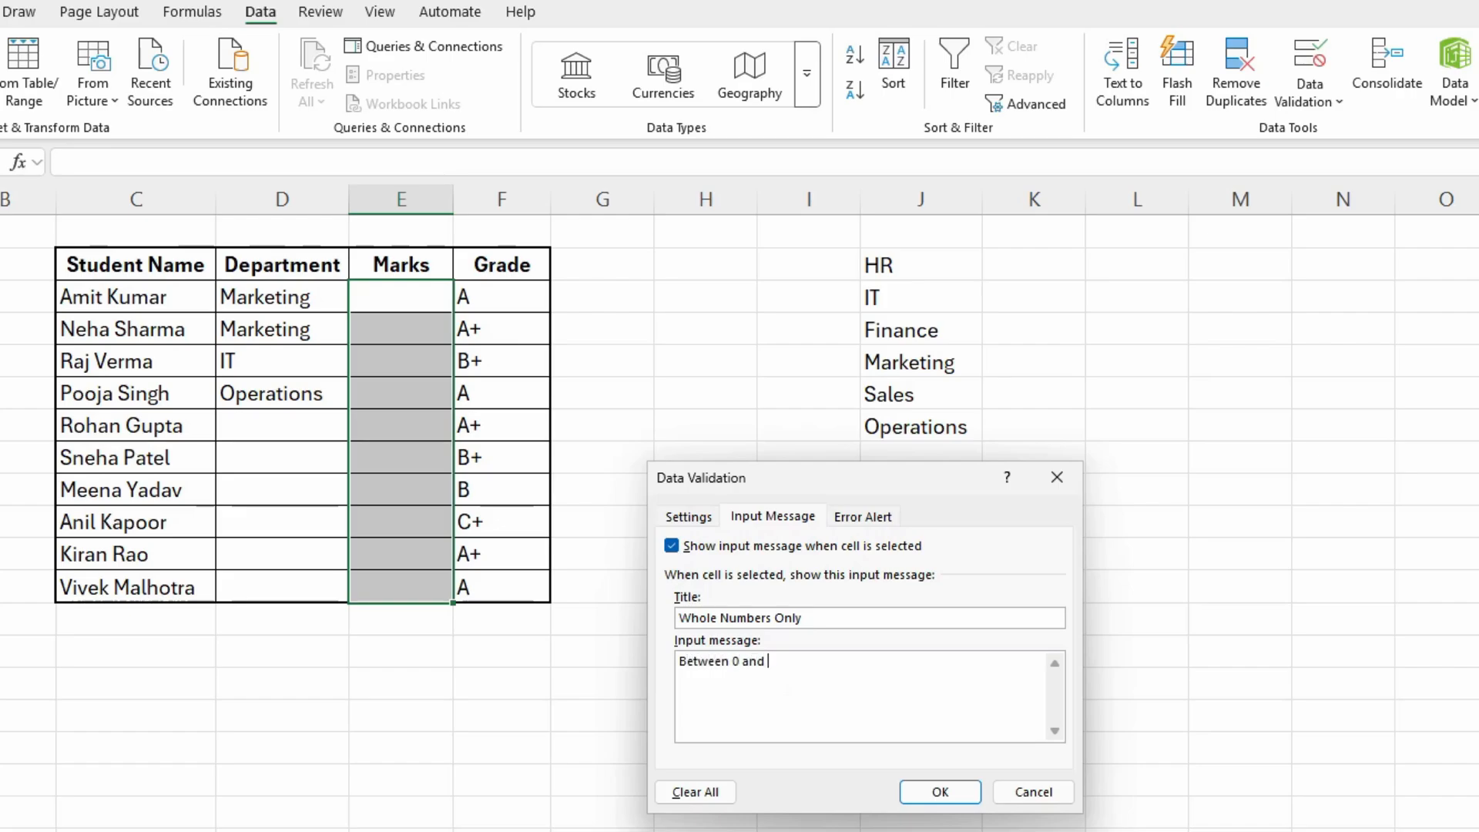
{"action": "type", "text": "100"}
{"action": "left_click", "coordinate": [940, 794]}
- Select various cells in the Marks column in turn to check the input message shown for each
{"action": "left_click", "coordinate": [741, 465]}
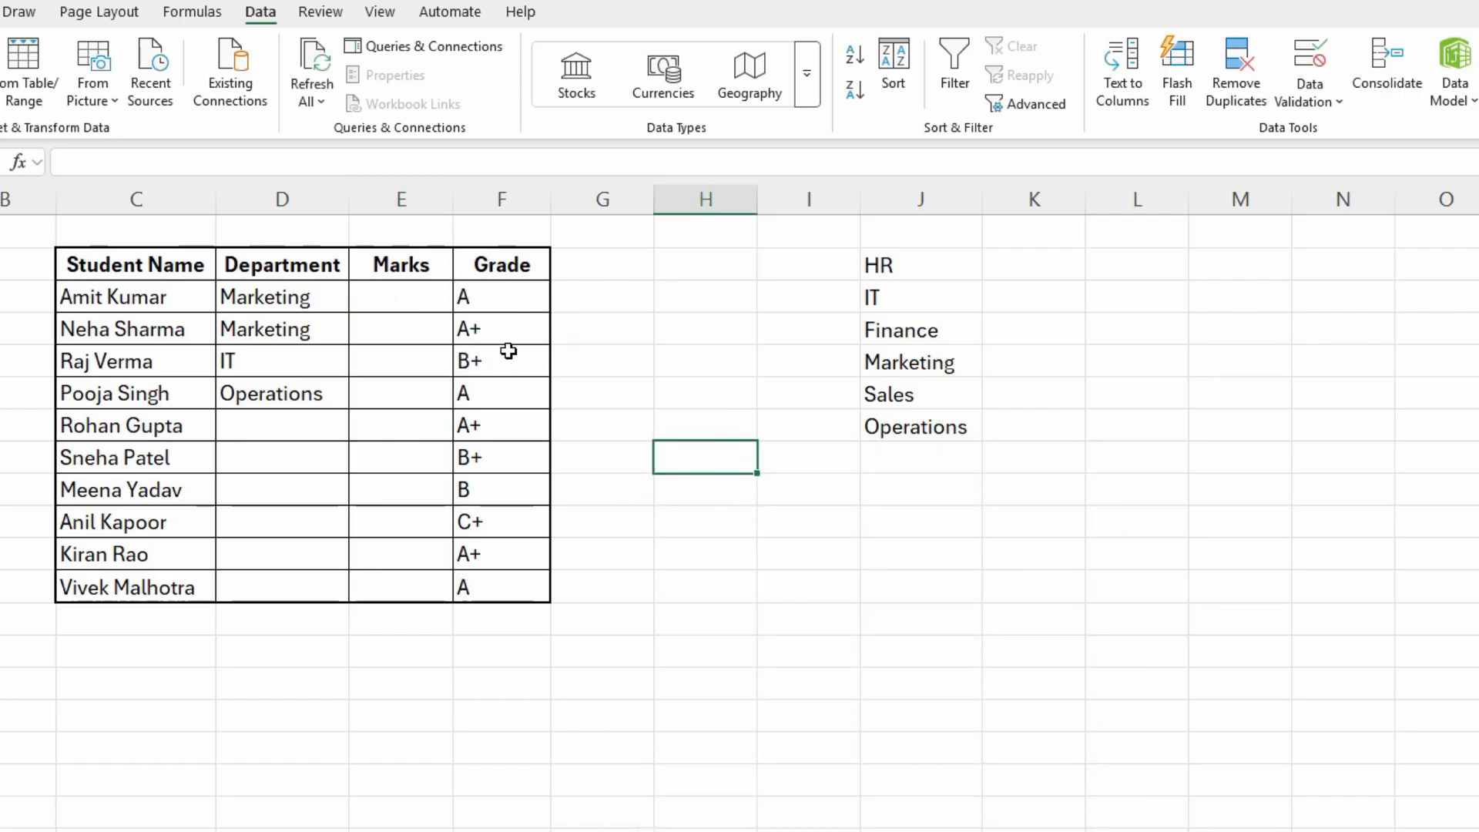
{"action": "left_click", "coordinate": [390, 295]}
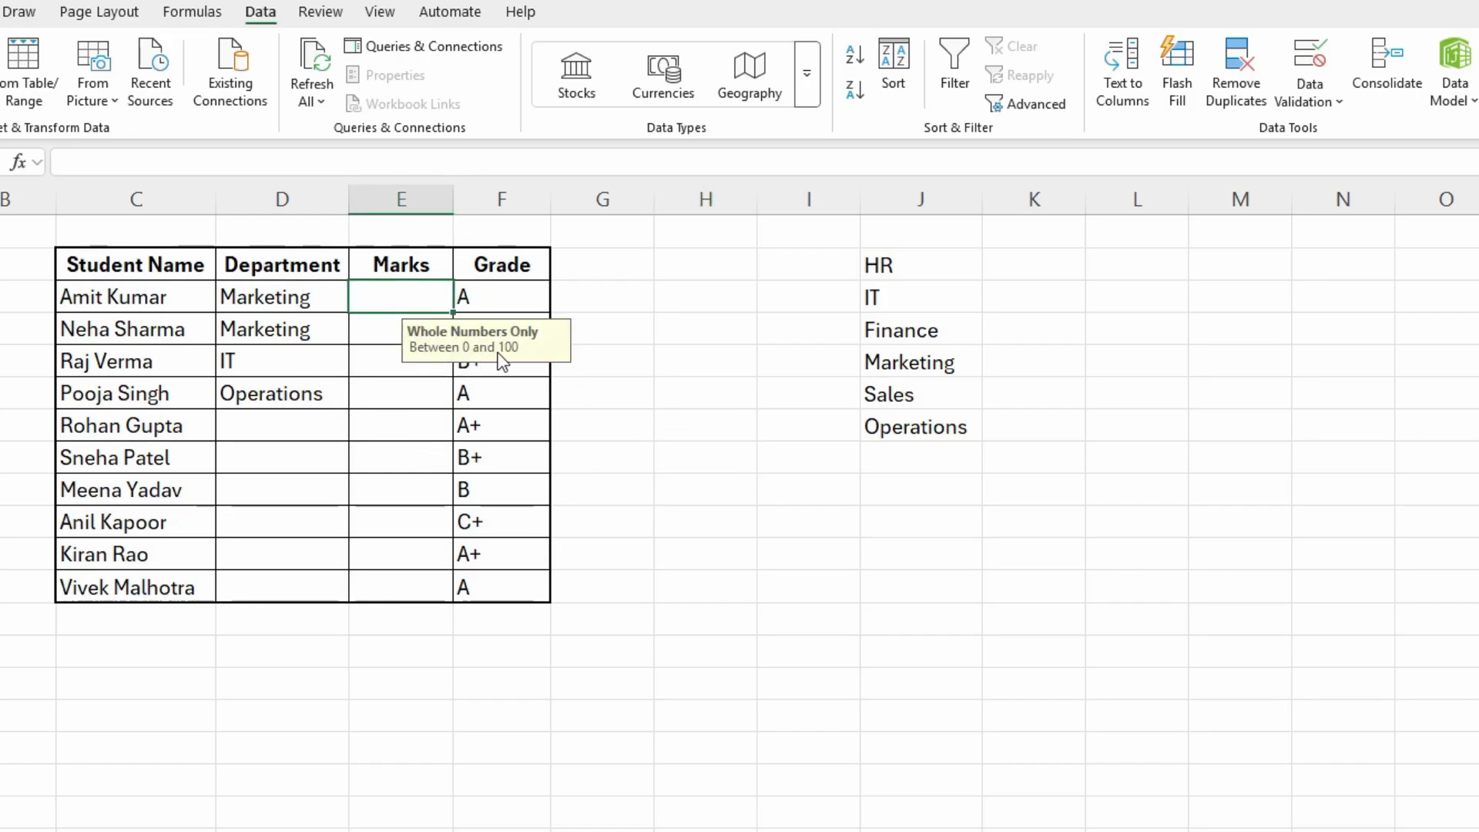
{"action": "left_click", "coordinate": [409, 387]}
{"action": "left_click", "coordinate": [385, 454]}
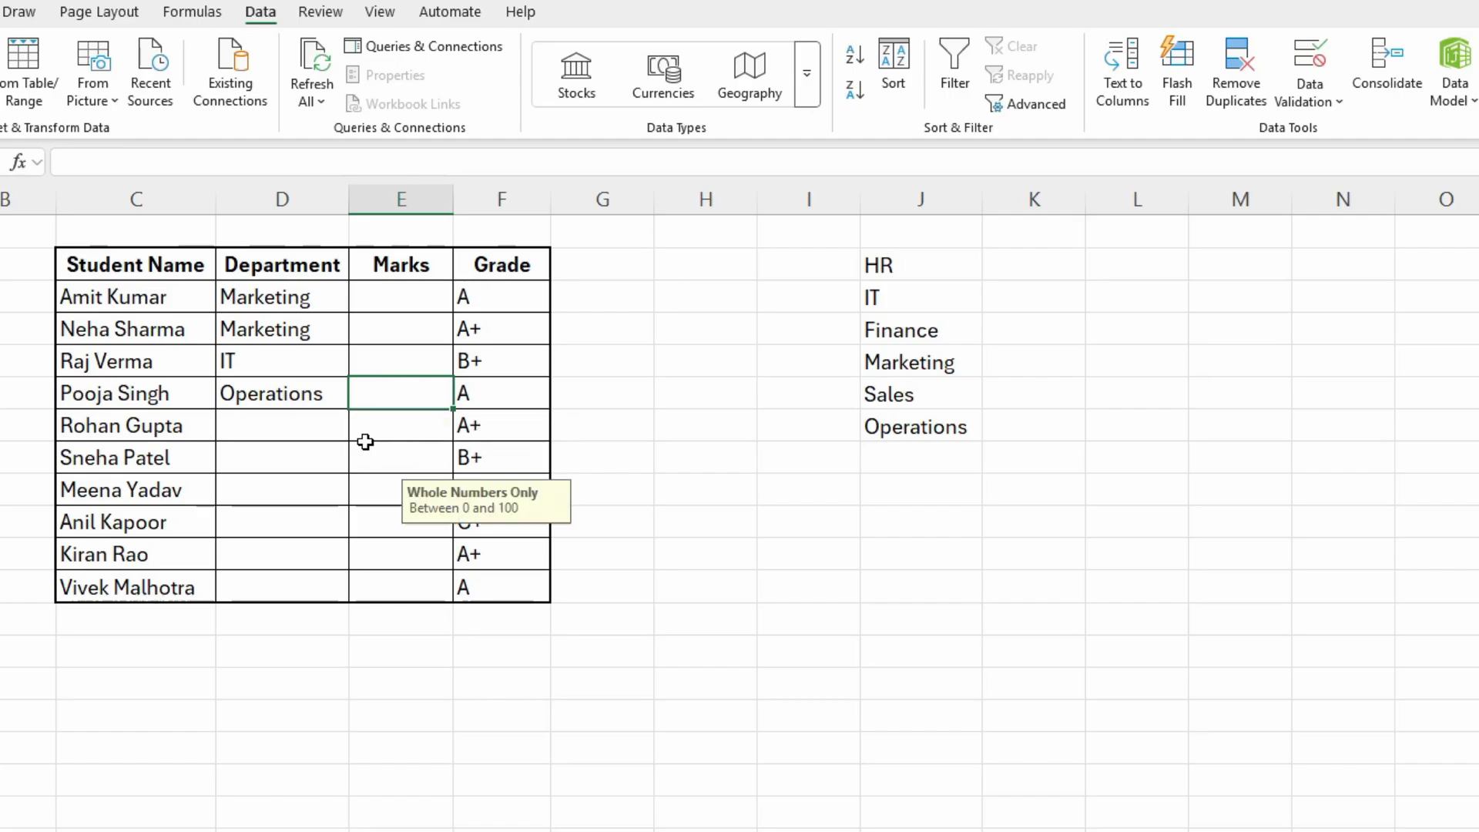
{"action": "left_click", "coordinate": [380, 519]}
{"action": "left_click", "coordinate": [383, 487]}
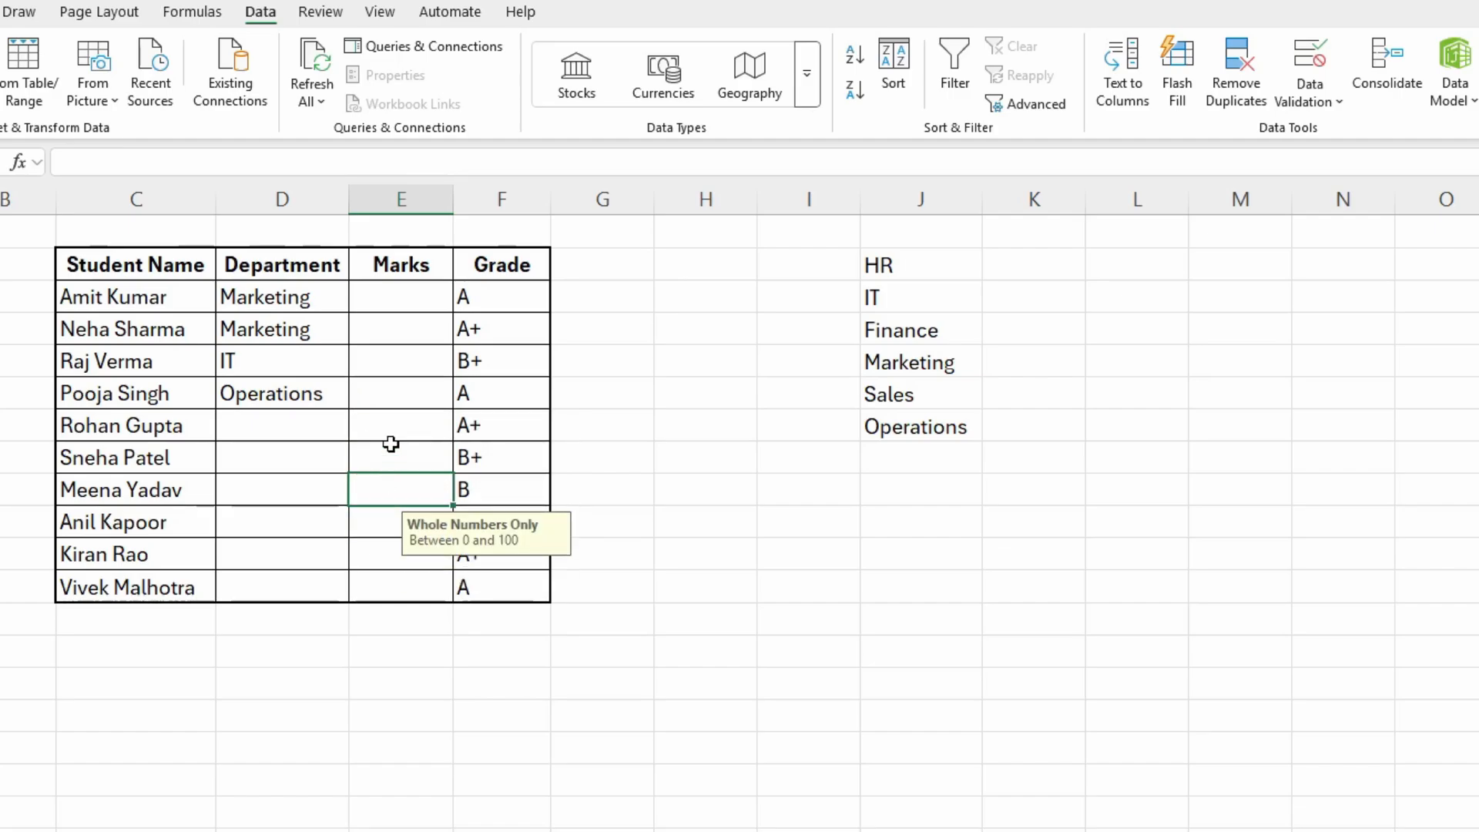
{"action": "left_click", "coordinate": [389, 438]}
{"action": "left_click", "coordinate": [396, 399]}
{"action": "left_click", "coordinate": [396, 355]}
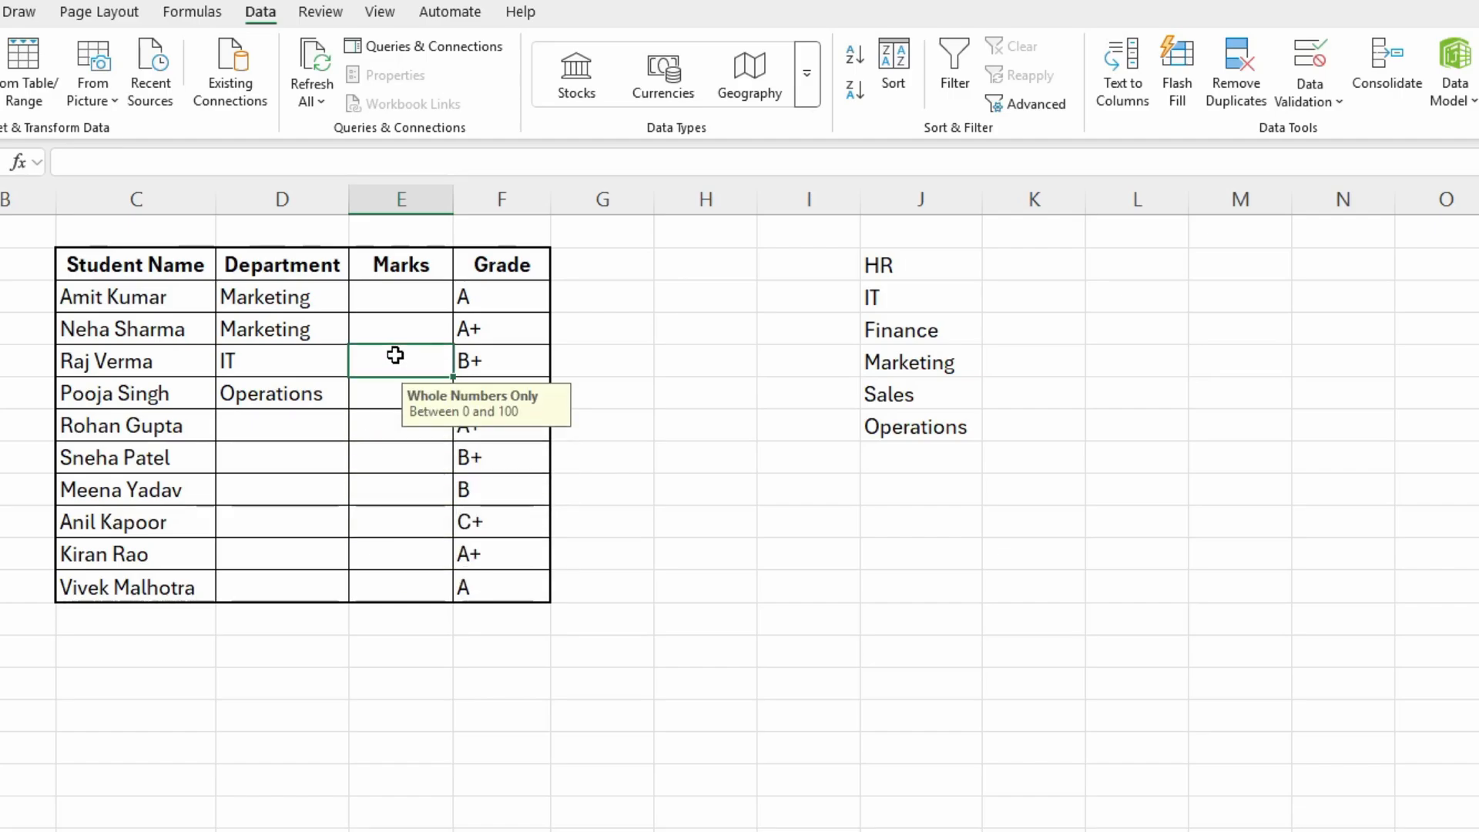
{"action": "left_click", "coordinate": [400, 317]}
{"action": "left_click", "coordinate": [388, 289]}
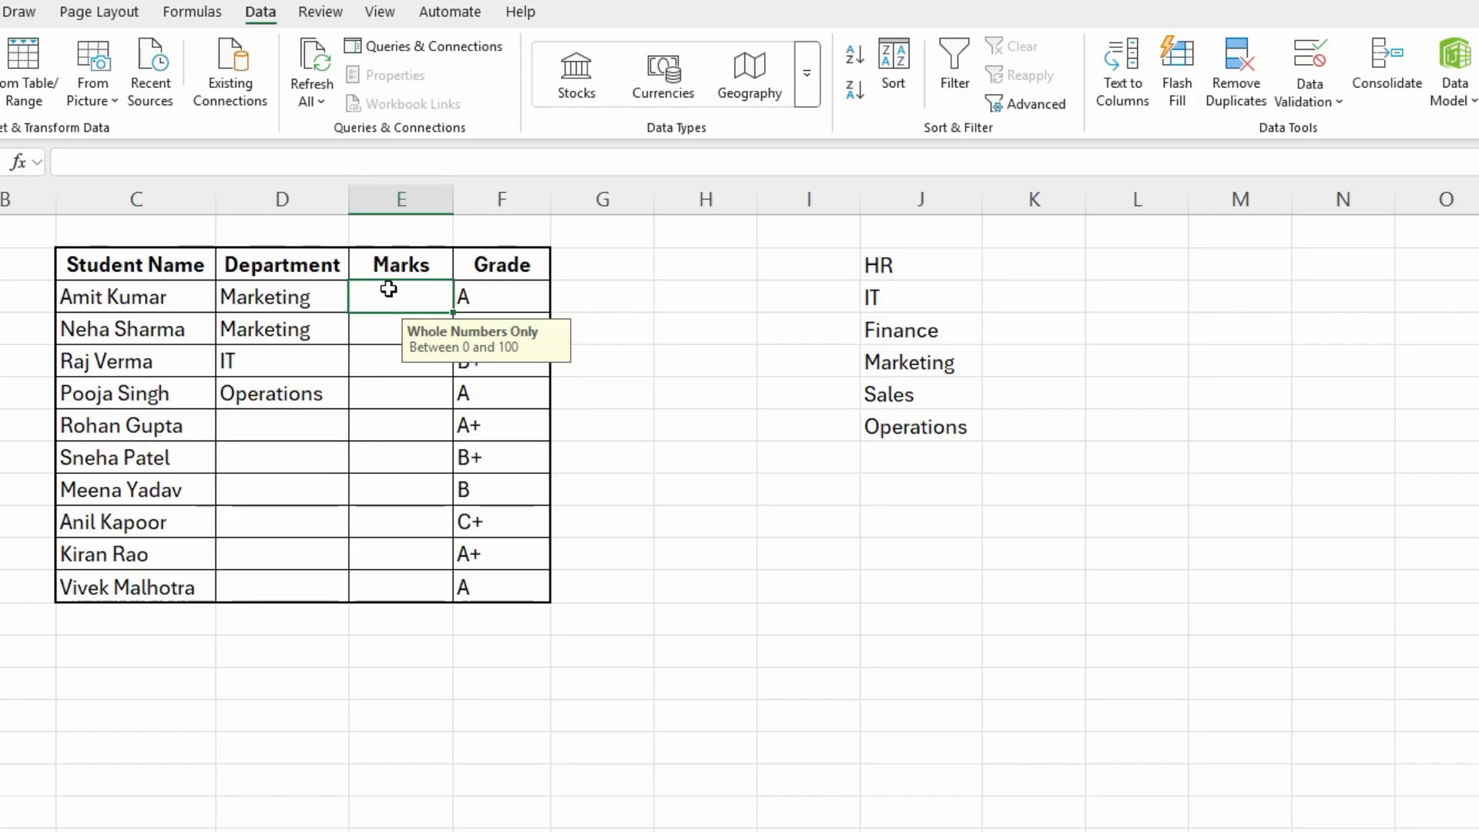
- Try to enter 110 in the Marks cell E3 to check the default error alert, and cancel the entry
{"action": "double_click", "coordinate": [388, 289]}
{"action": "type", "text": "110"}
{"action": "key", "text": "Return"}
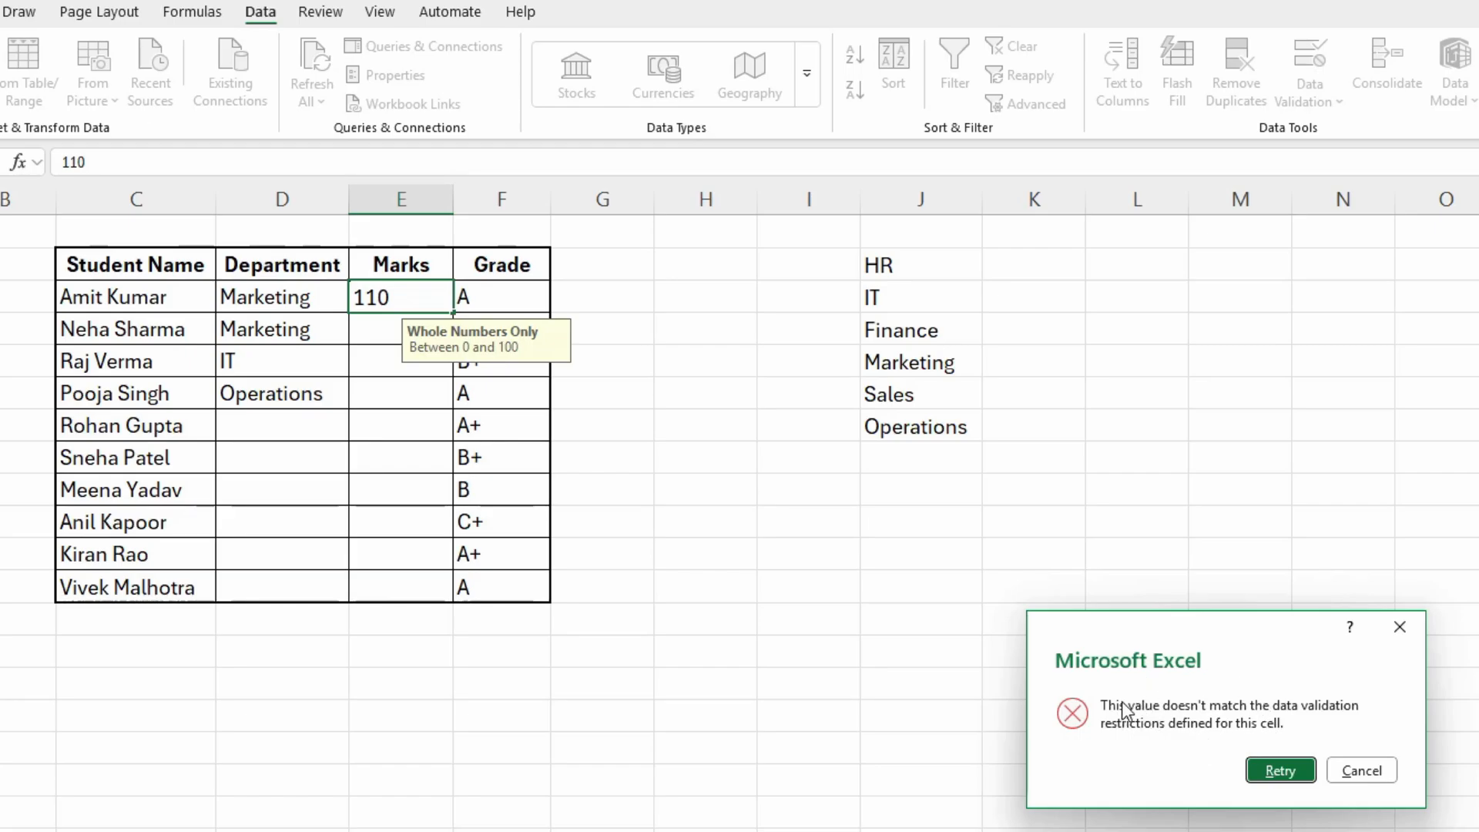
{"action": "left_click", "coordinate": [1360, 772]}
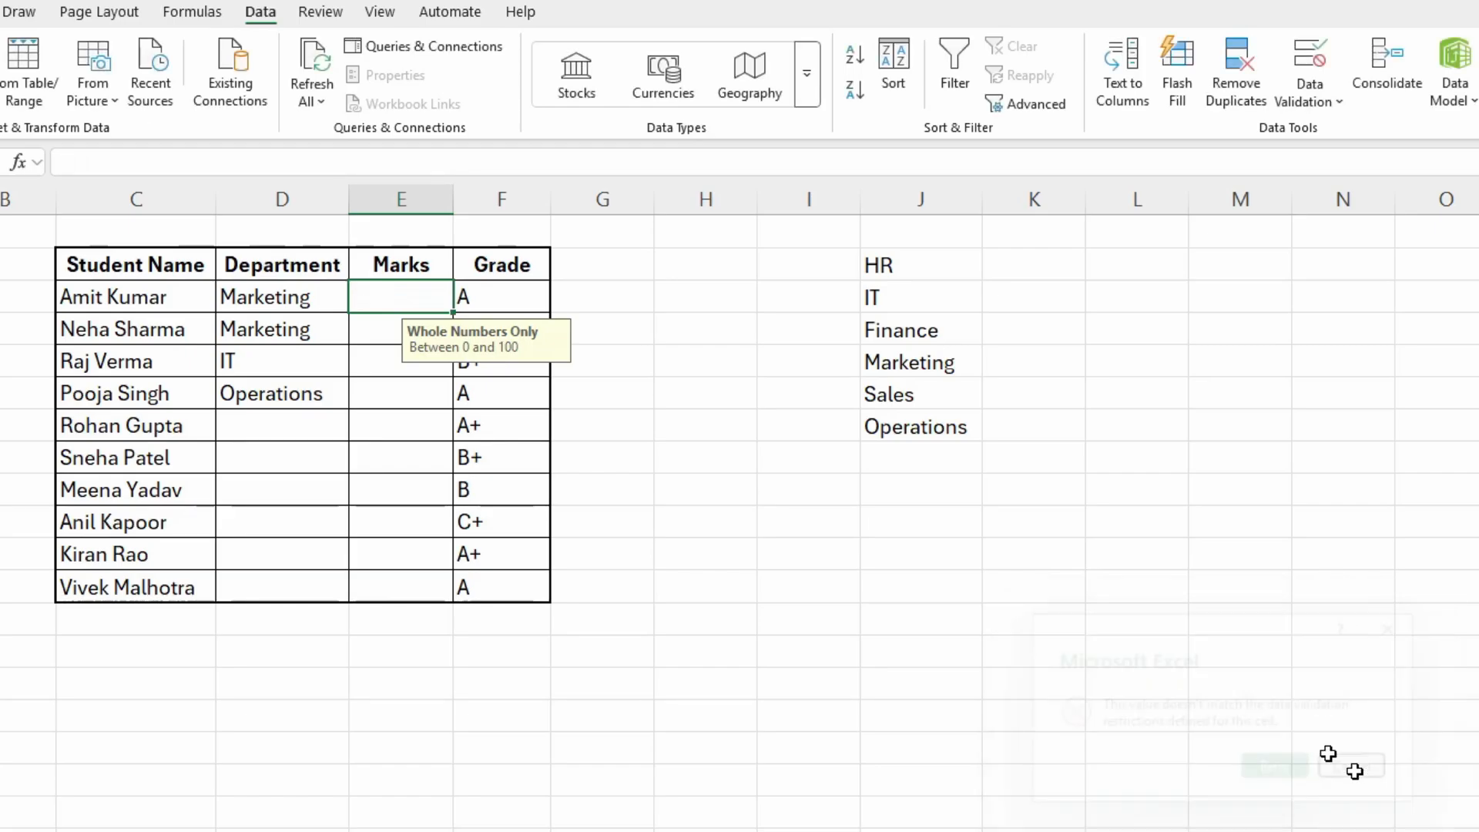
{"action": "left_click", "coordinate": [1053, 597]}
- Open the error alert settings of the data validation for the Marks cells E3:E12
{"action": "left_click_drag", "start_coordinate": [397, 304], "coordinate": [367, 581]}
{"action": "left_click", "coordinate": [1328, 90]}
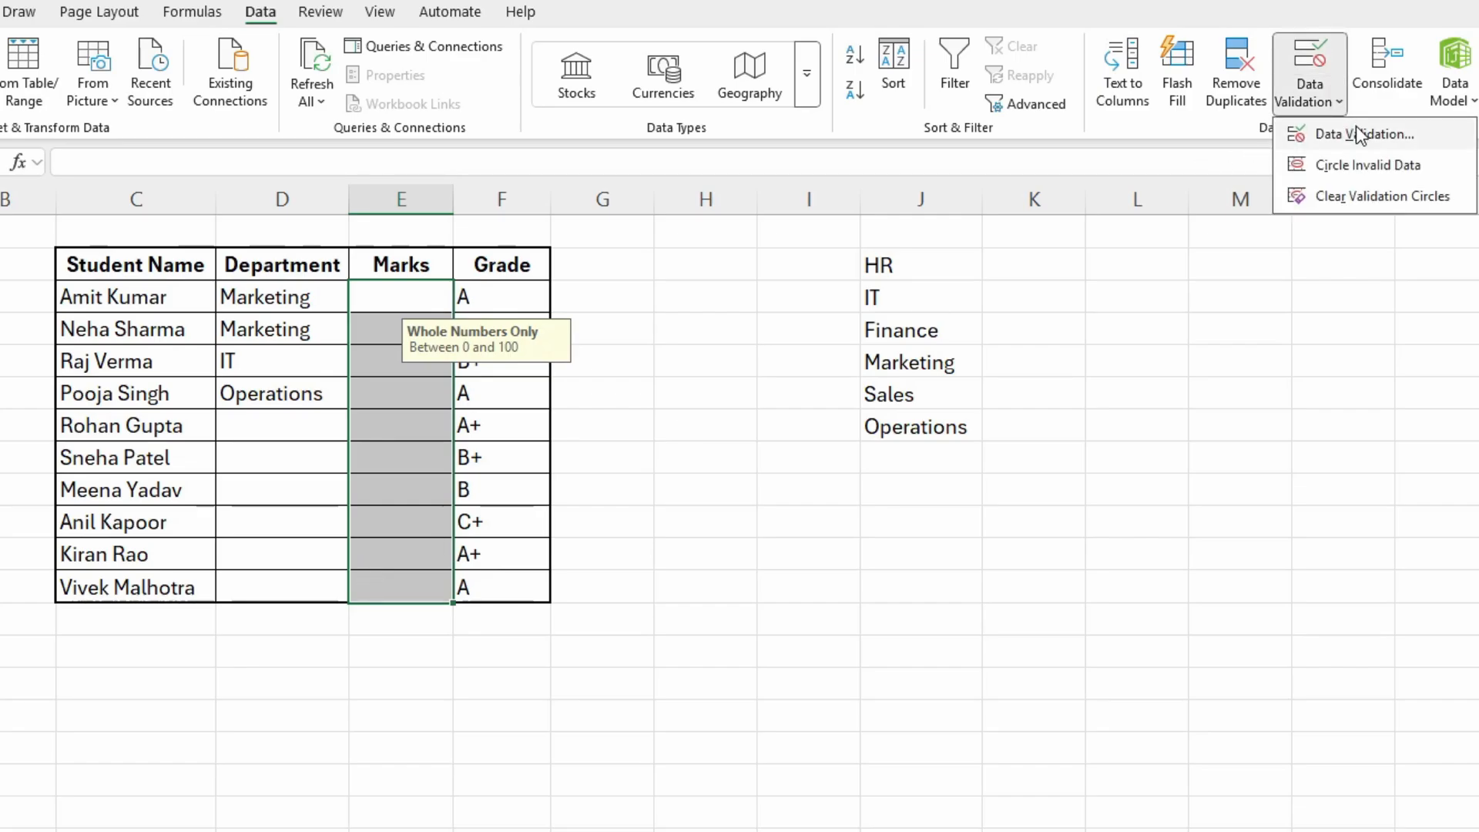
{"action": "left_click", "coordinate": [1358, 134]}
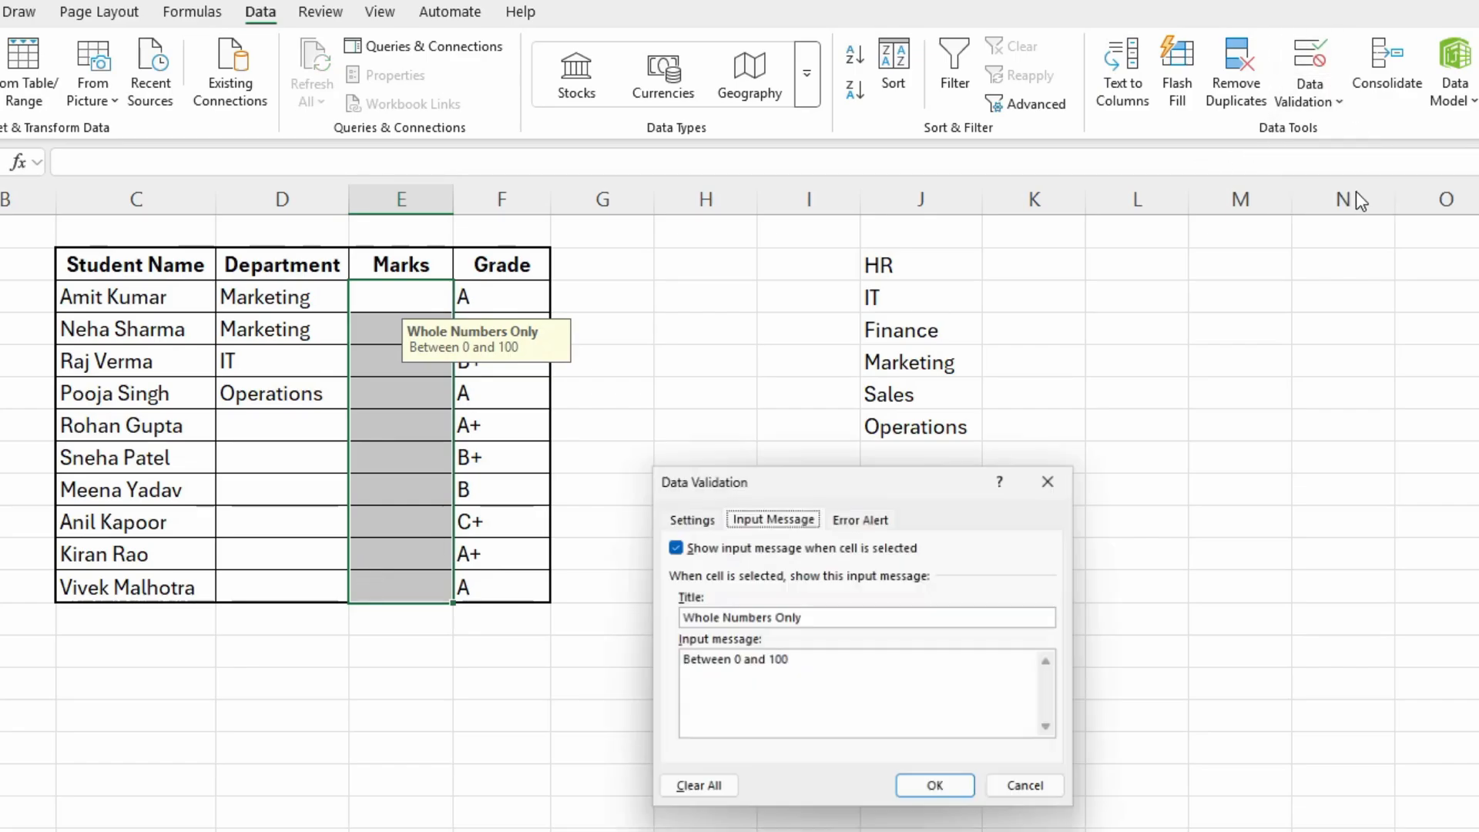
{"action": "left_click", "coordinate": [879, 517]}
{"action": "left_click_drag", "start_coordinate": [901, 482], "coordinate": [1197, 385]}
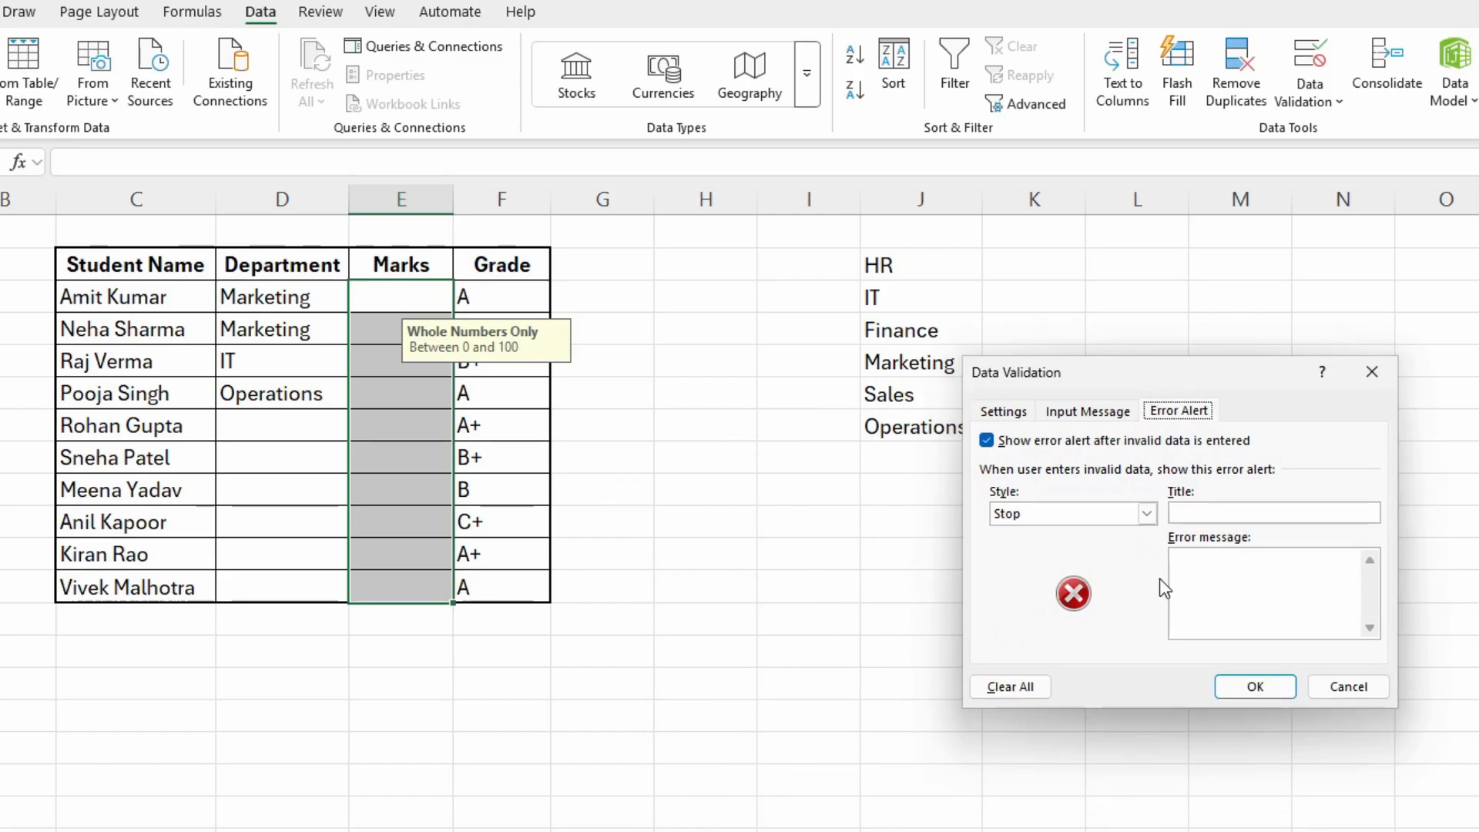
- Preview the Warning and Information styles of the error alert, and set the style back to Stop
{"action": "left_click", "coordinate": [1040, 515]}
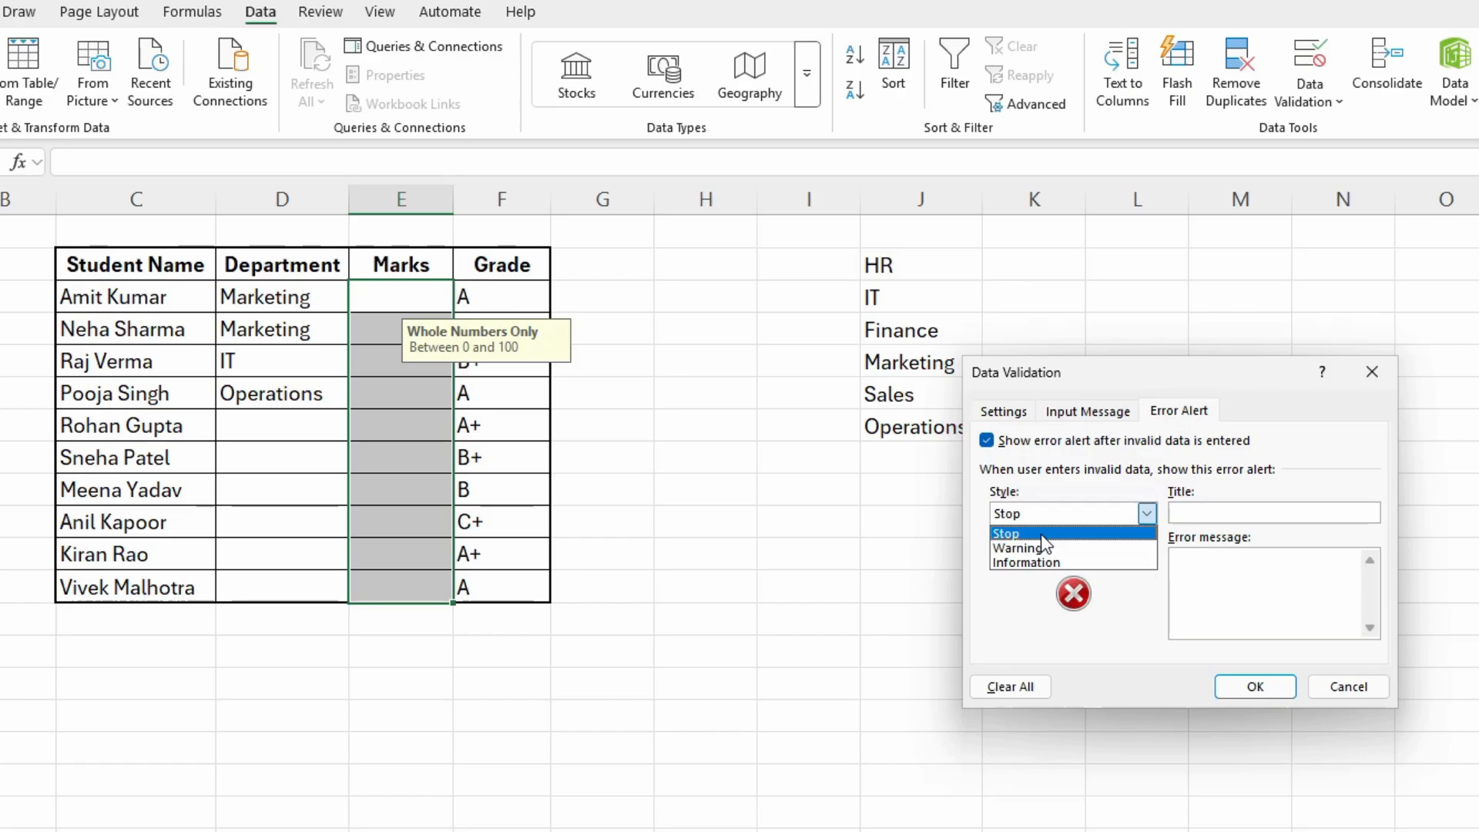
{"action": "left_click", "coordinate": [1044, 547]}
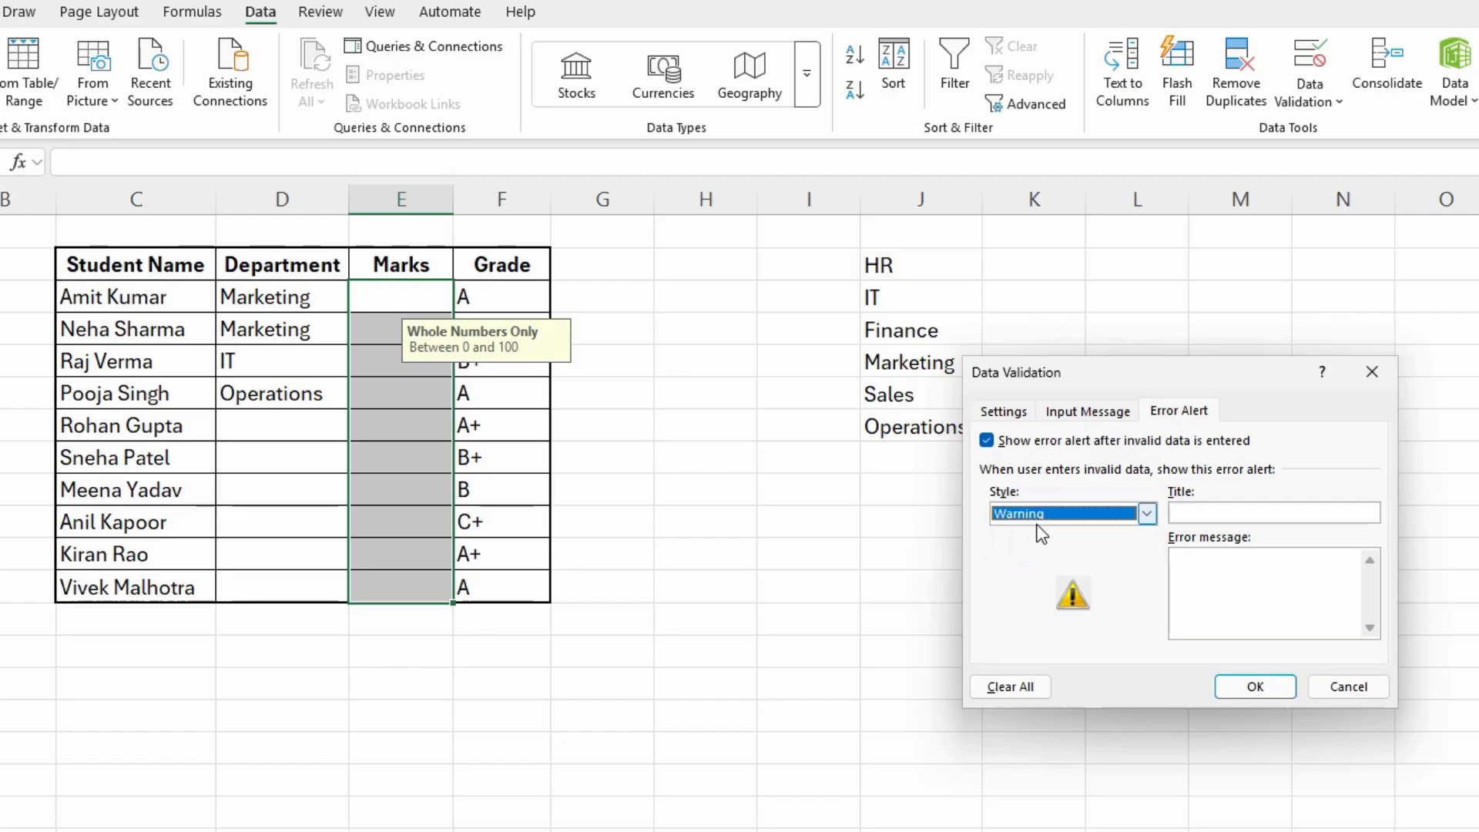
{"action": "left_click", "coordinate": [1046, 520]}
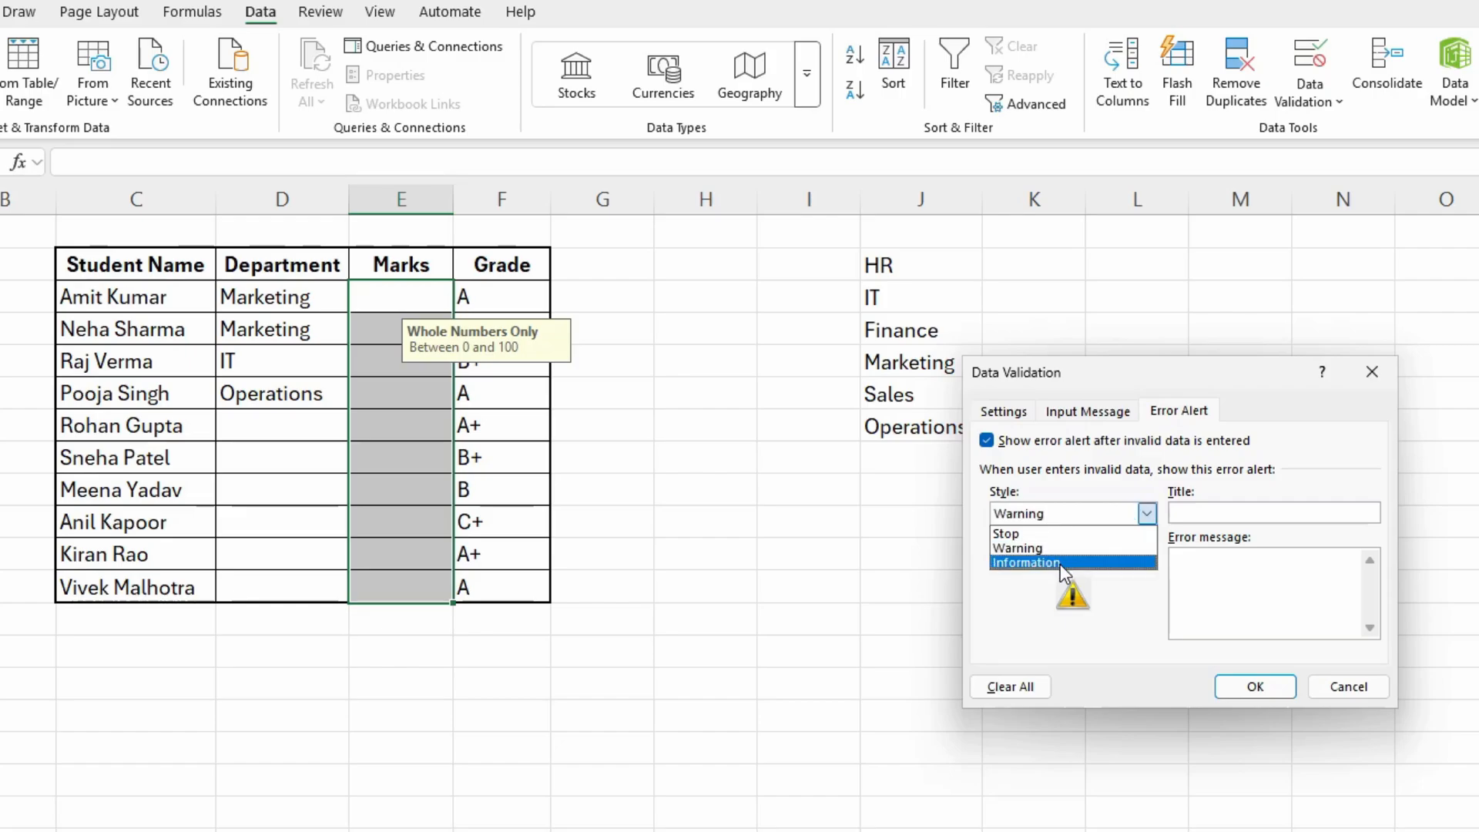
{"action": "left_click", "coordinate": [1060, 564]}
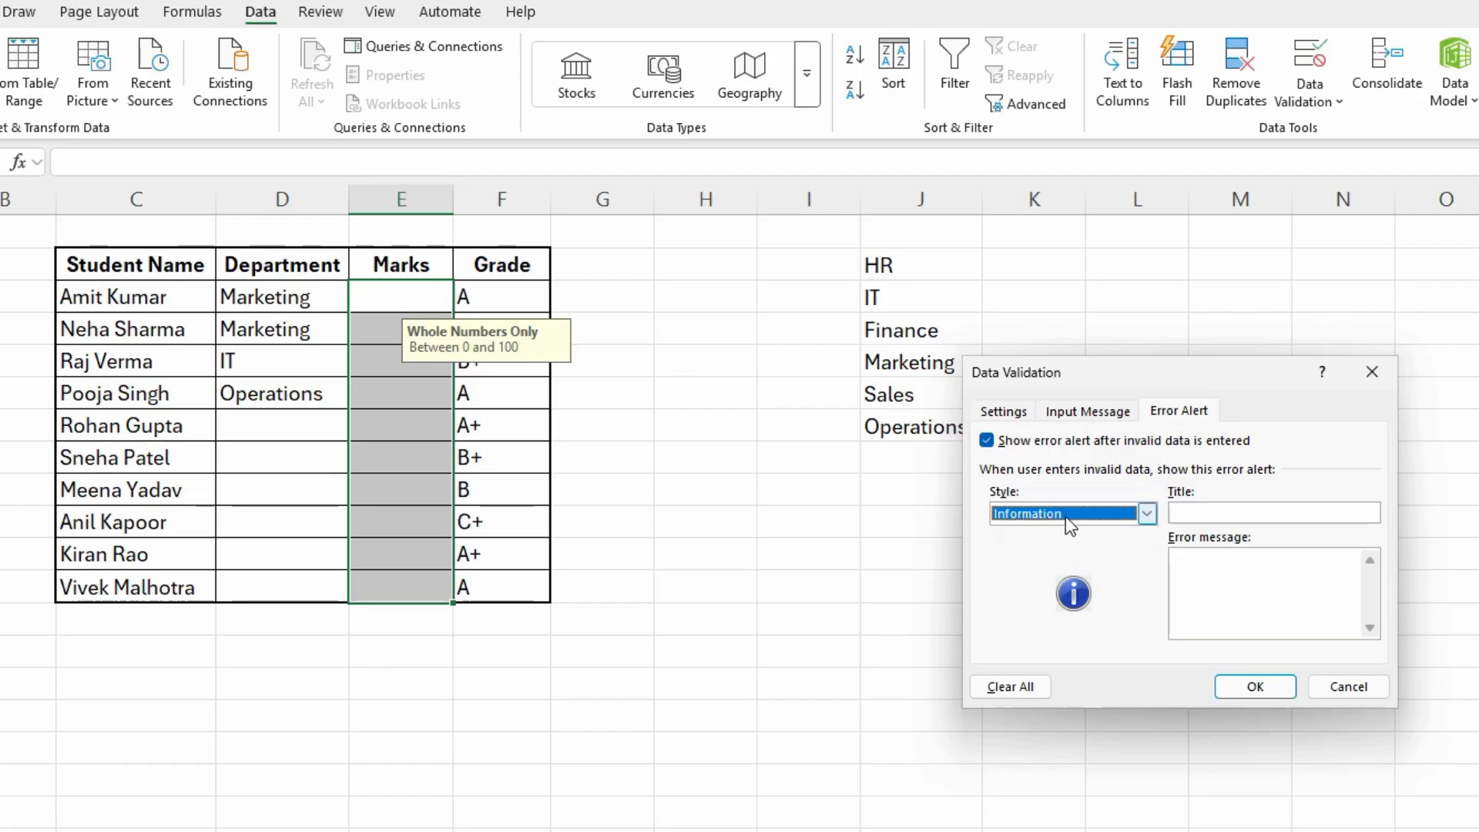
{"action": "left_click", "coordinate": [1066, 515]}
{"action": "left_click", "coordinate": [1071, 534]}
- Give the error alert the title "Whole number" and the message "0 to 100", and apply the validation settings
{"action": "left_click", "coordinate": [1214, 513]}
{"action": "type", "text": "Whole number"}
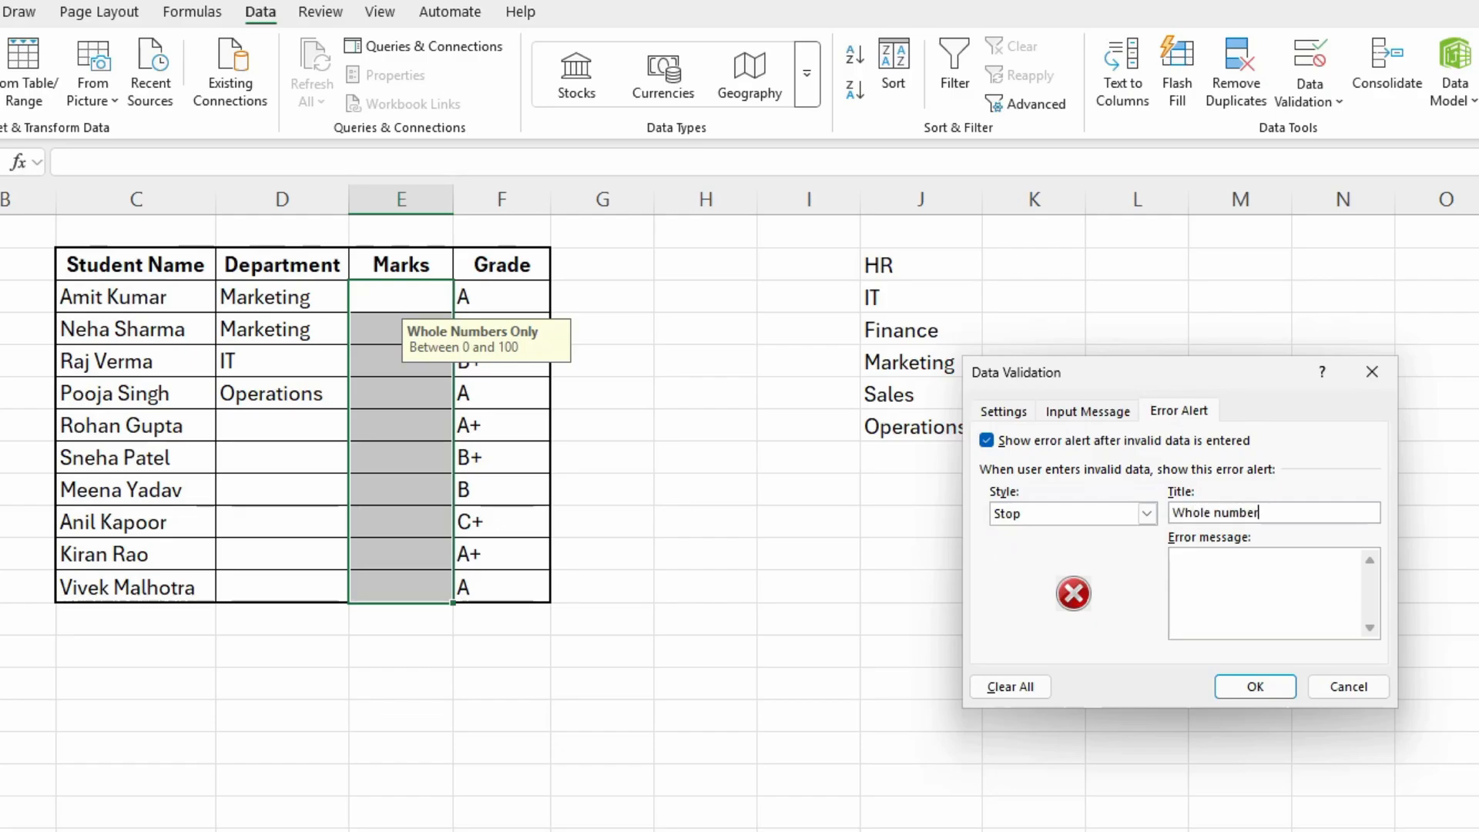
{"action": "type", "text": "0 to 100"}
{"action": "left_click", "coordinate": [1245, 688]}
- Try to enter 110 in the Marks cell E5 to test the Stop alert, retry it once, and cancel the entry
{"action": "double_click", "coordinate": [387, 363]}
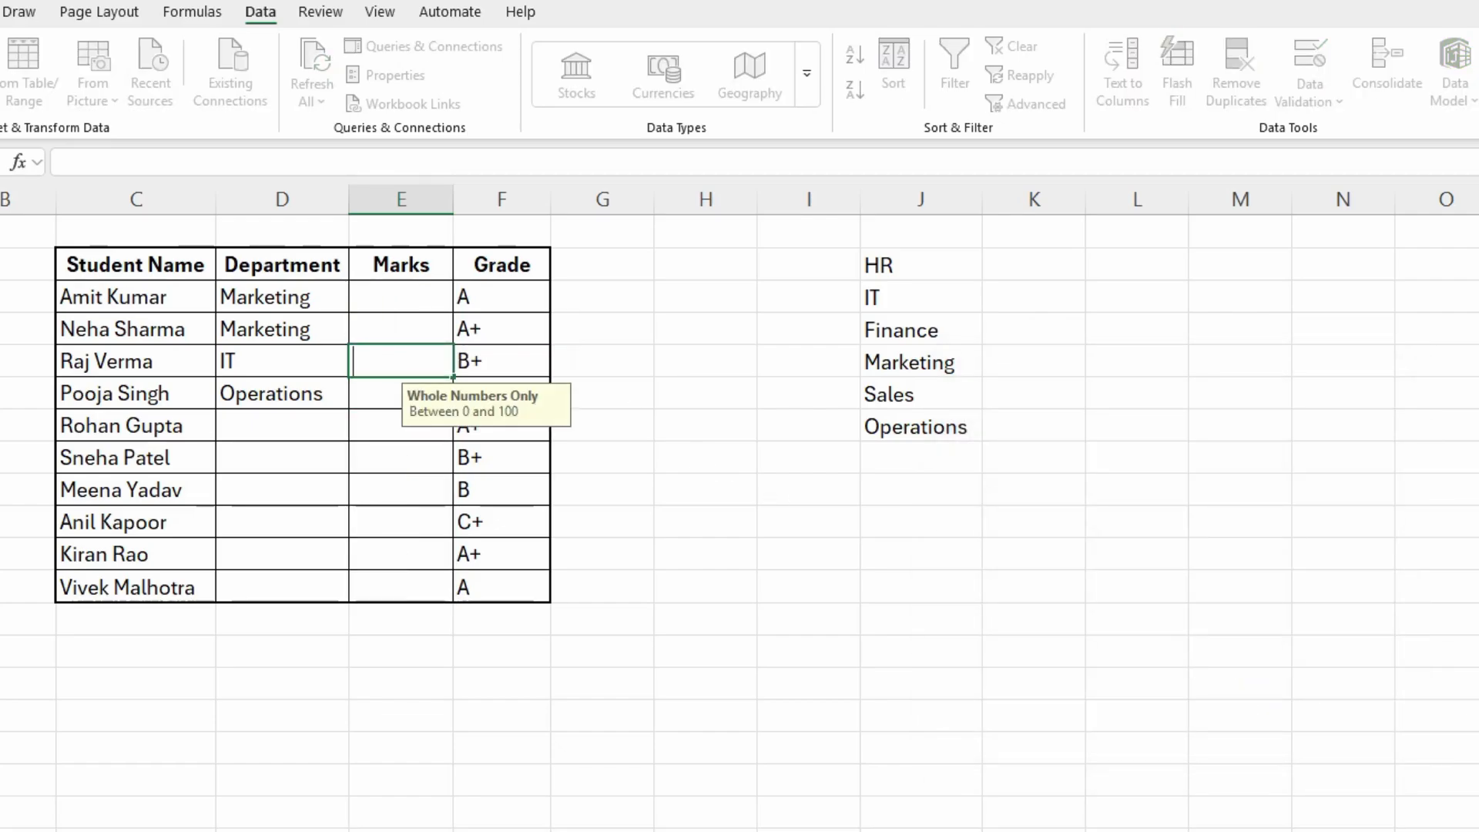
{"action": "type", "text": "110"}
{"action": "key", "text": "Return"}
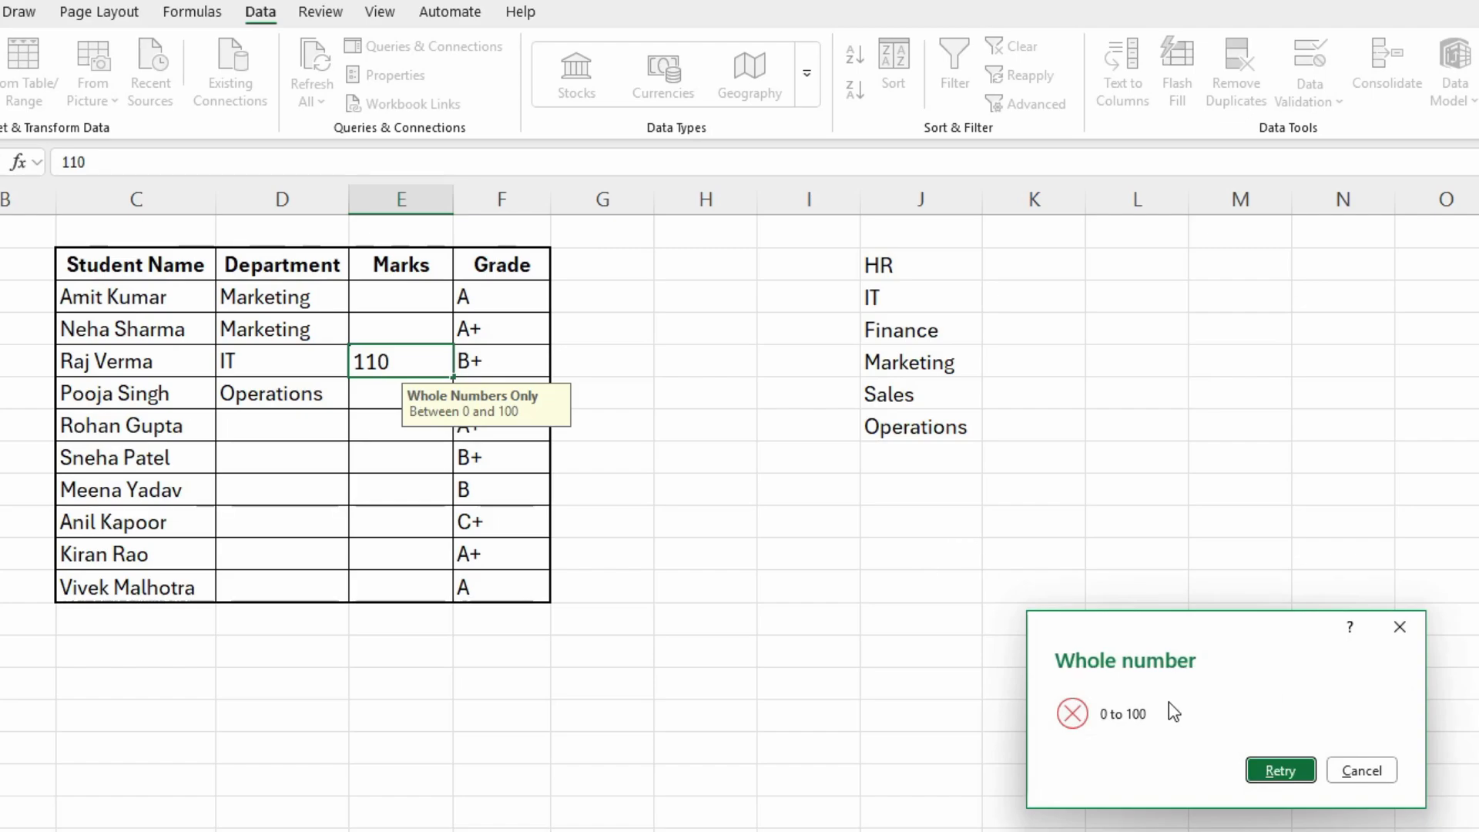
{"action": "left_click", "coordinate": [1280, 771]}
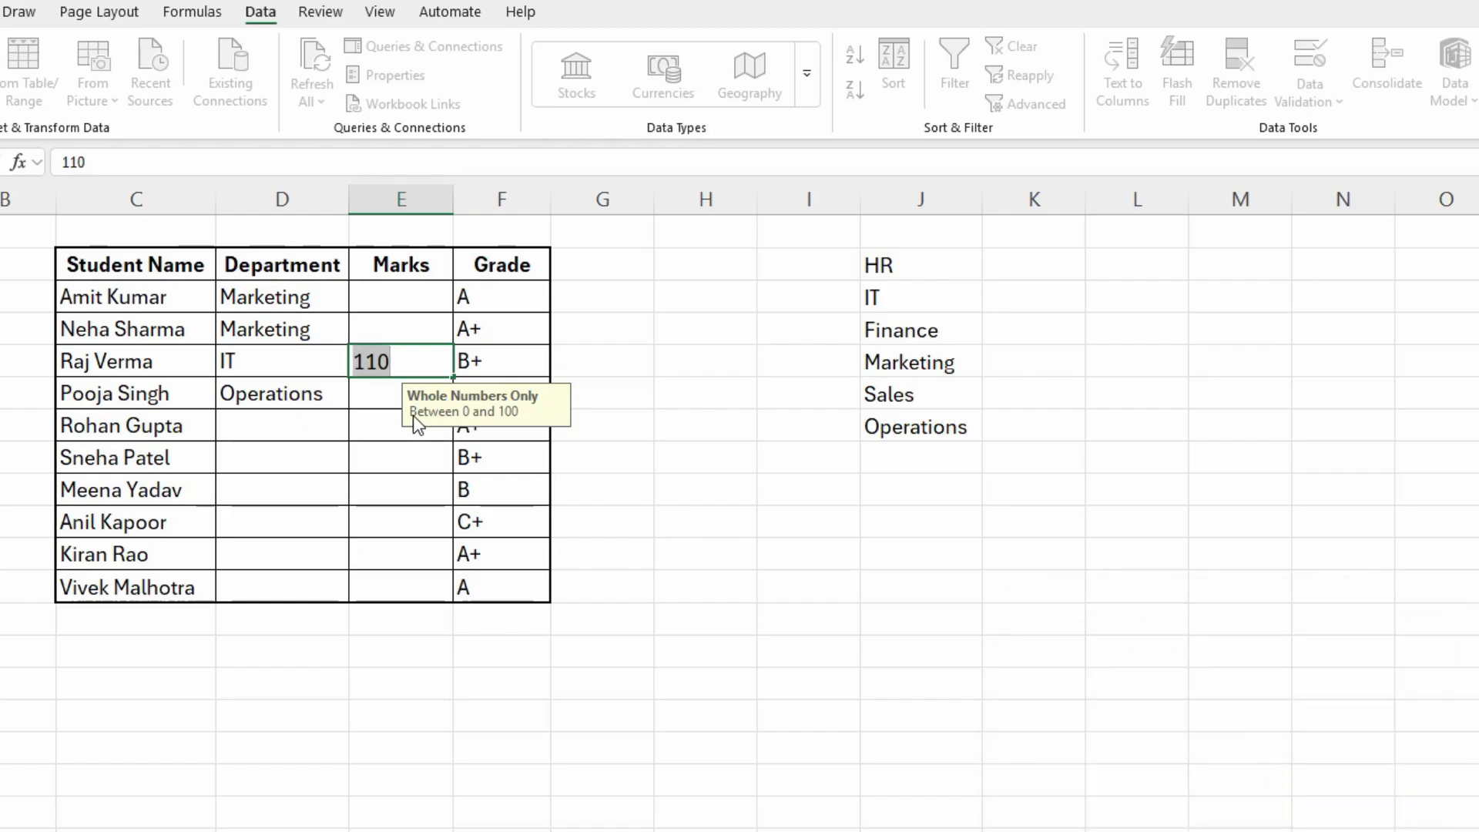
{"action": "key", "text": "Return"}
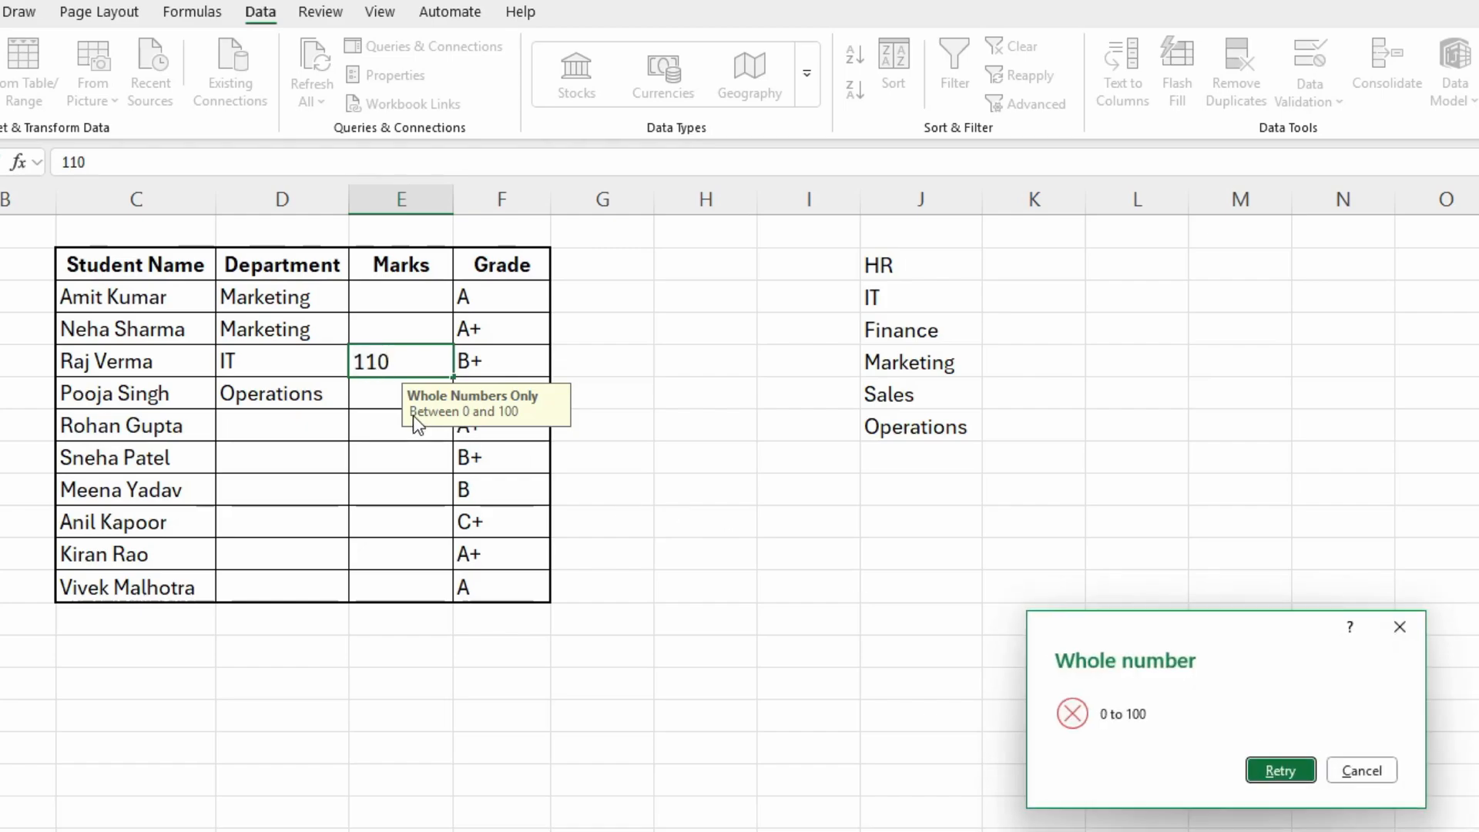
{"action": "left_click", "coordinate": [1362, 771]}
- Set the error alert style of the Marks cells E3:E12 to Warning and apply it
{"action": "left_click_drag", "start_coordinate": [366, 296], "coordinate": [396, 575]}
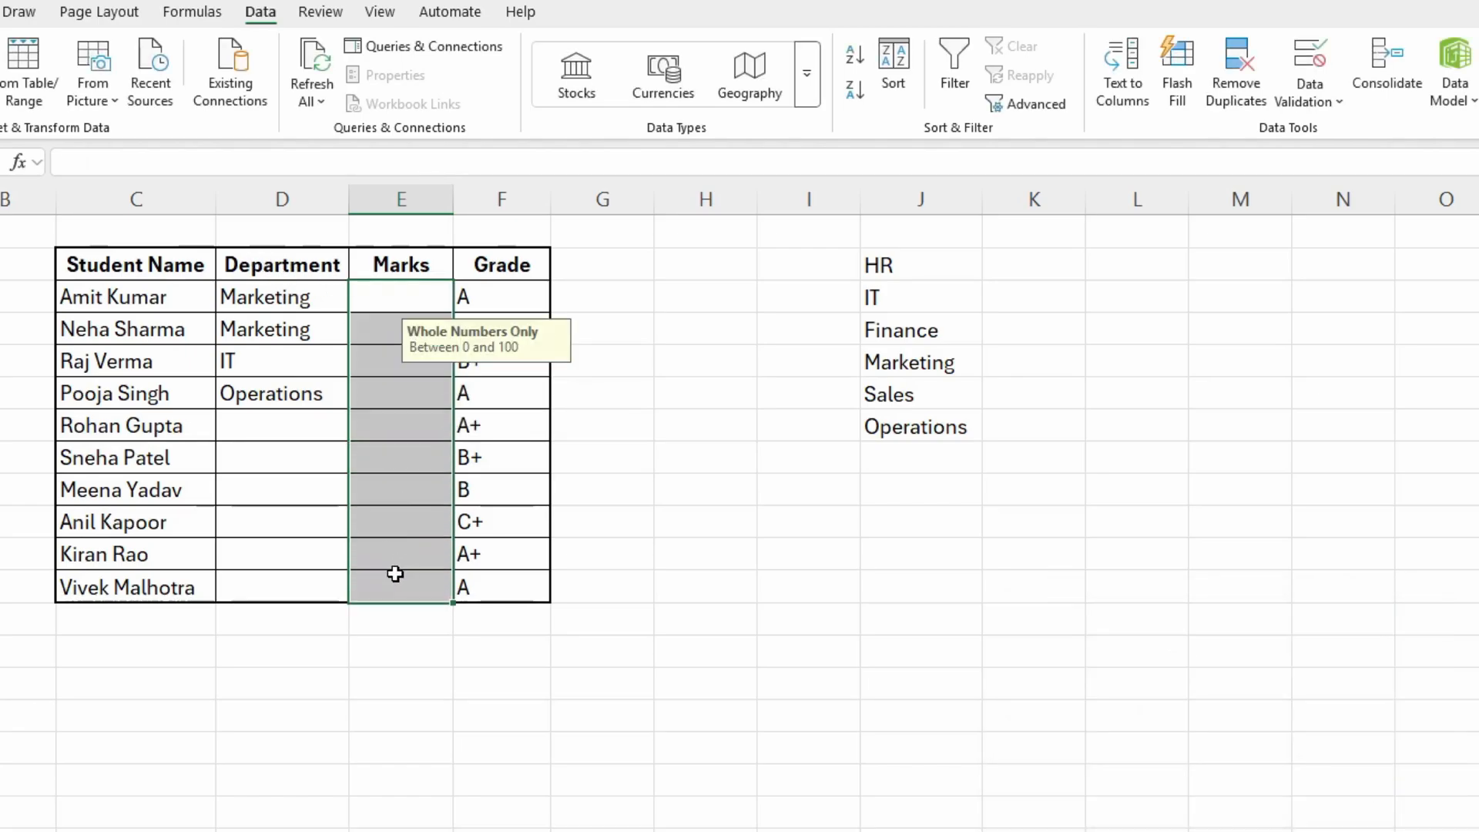
{"action": "left_click", "coordinate": [1318, 106]}
{"action": "left_click", "coordinate": [1348, 135]}
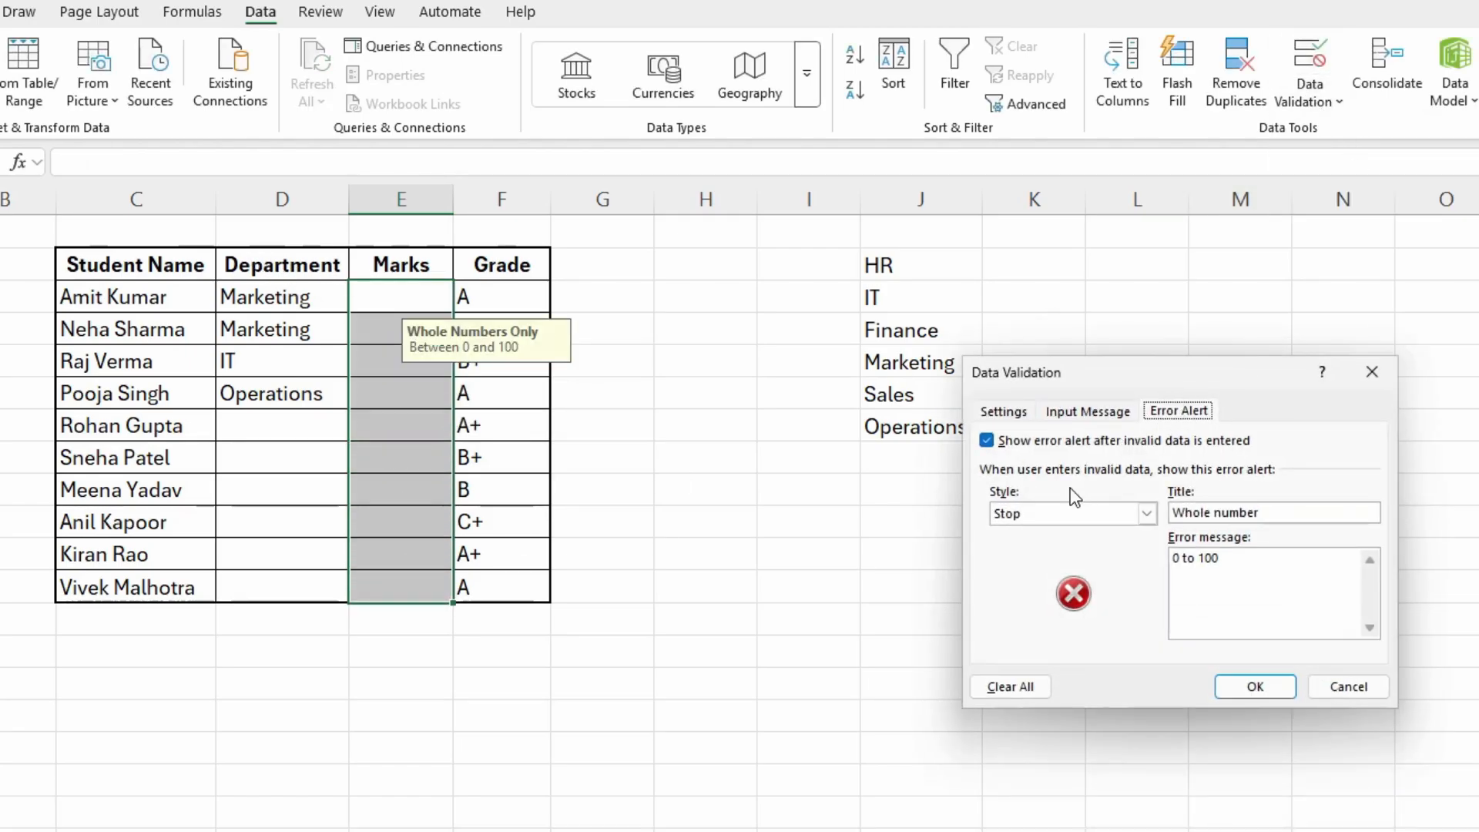
{"action": "left_click", "coordinate": [1147, 513]}
{"action": "left_click", "coordinate": [1033, 548]}
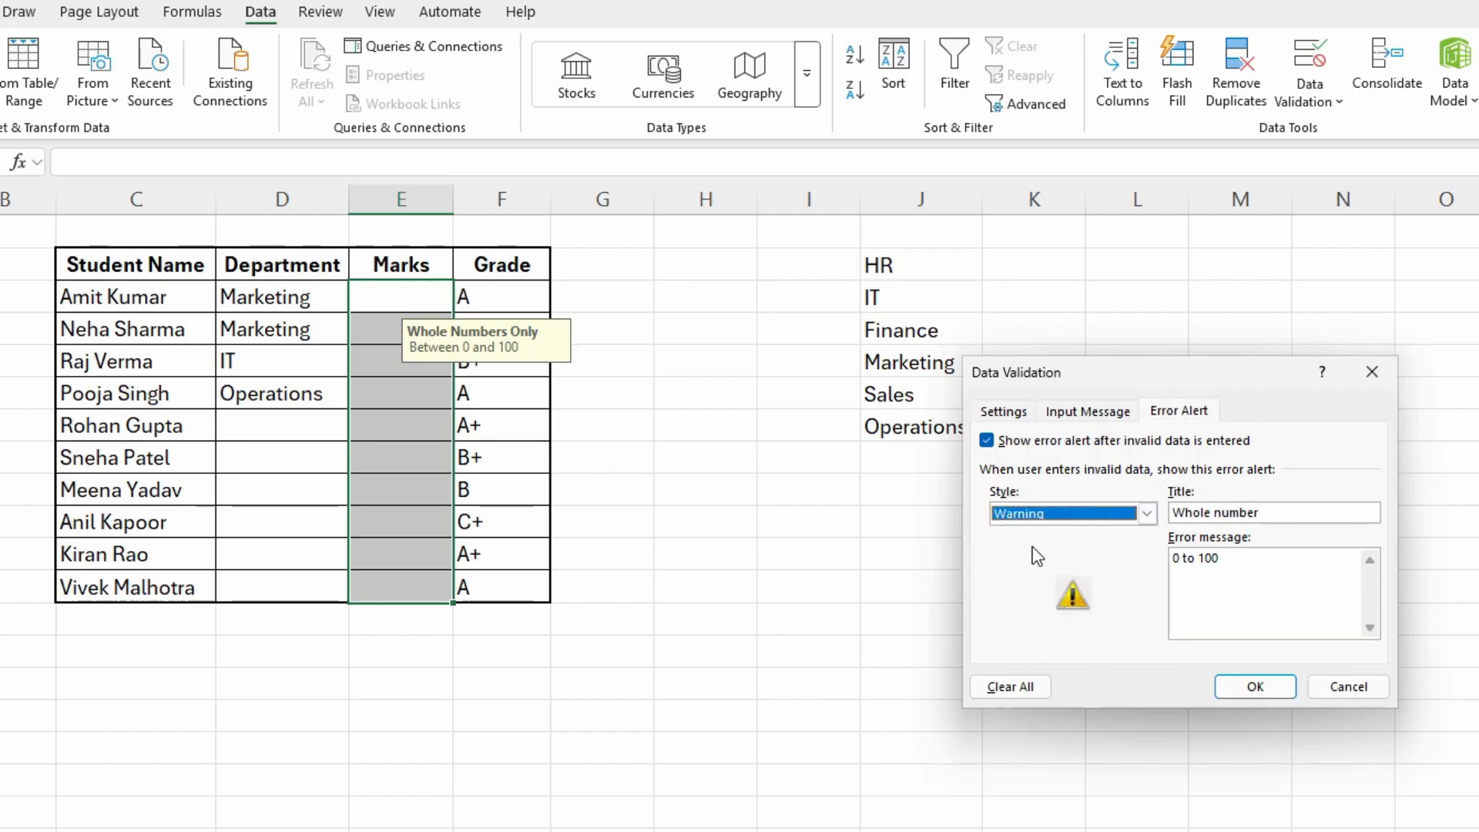
{"action": "left_click", "coordinate": [1257, 694]}
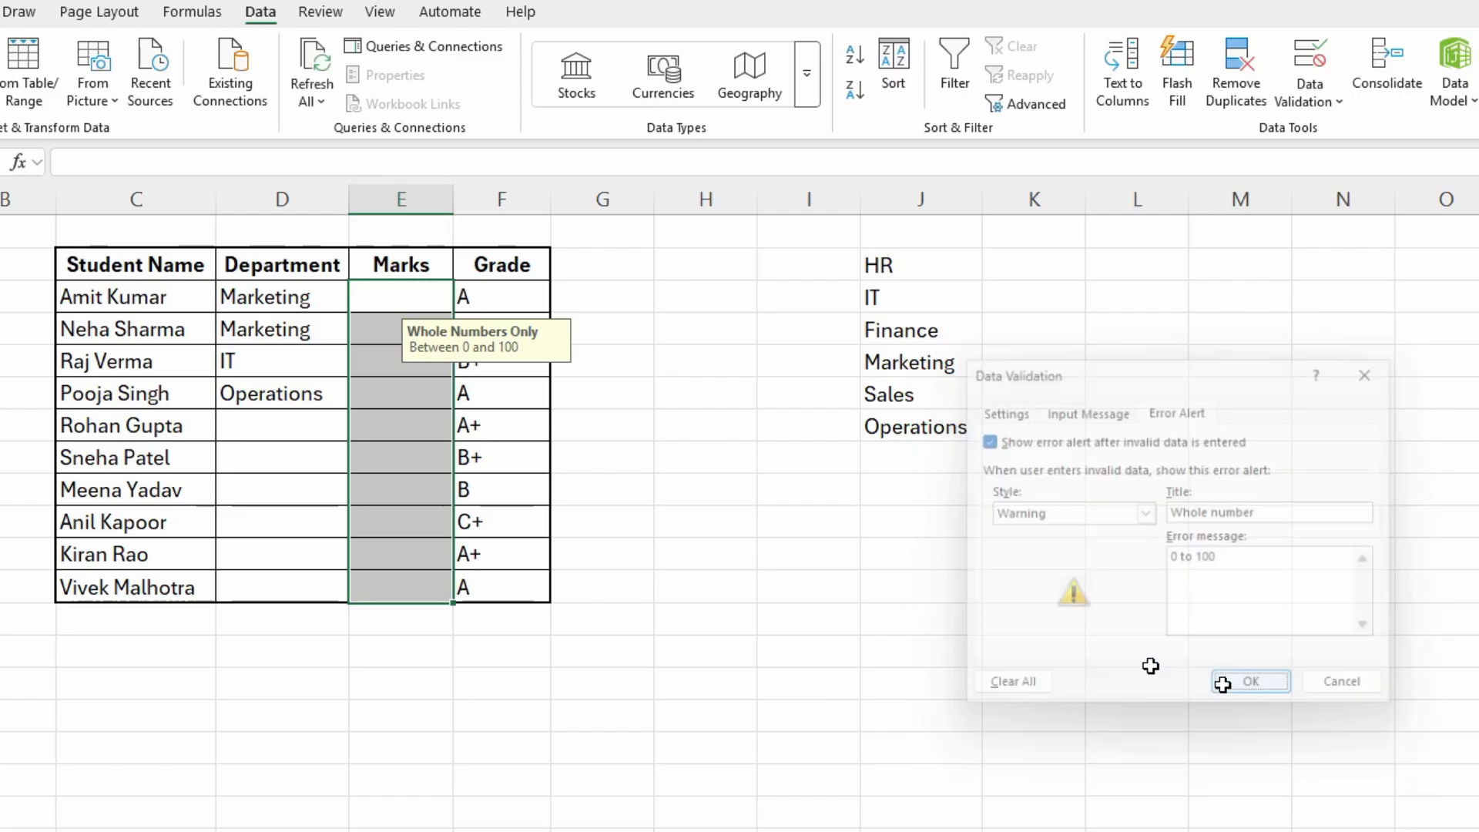
- Enter 110 in the Marks cell E3, accept it despite the Warning alert, and delete the value again
{"action": "double_click", "coordinate": [386, 301]}
{"action": "type", "text": "110"}
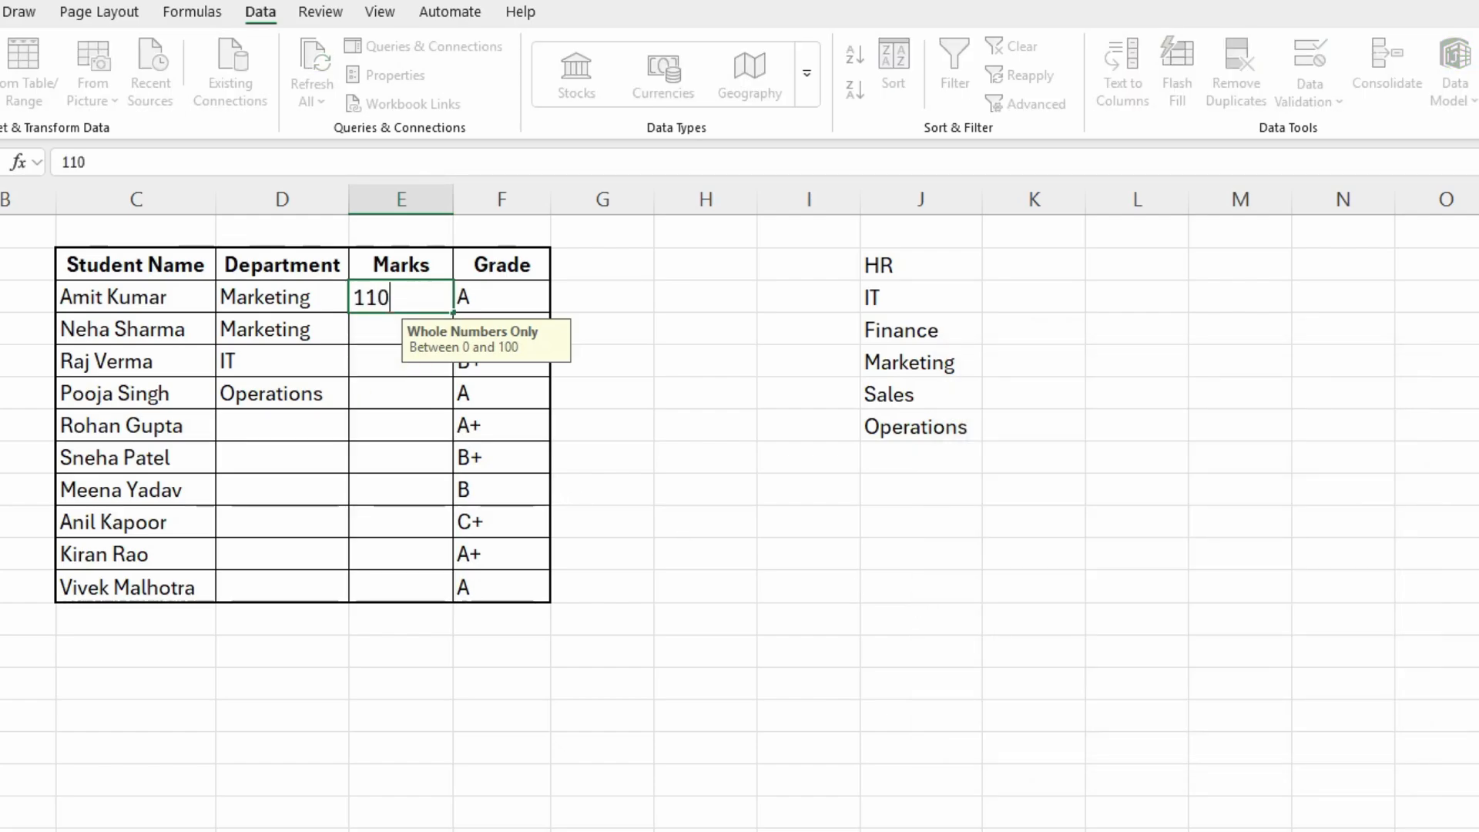
{"action": "key", "text": "Return"}
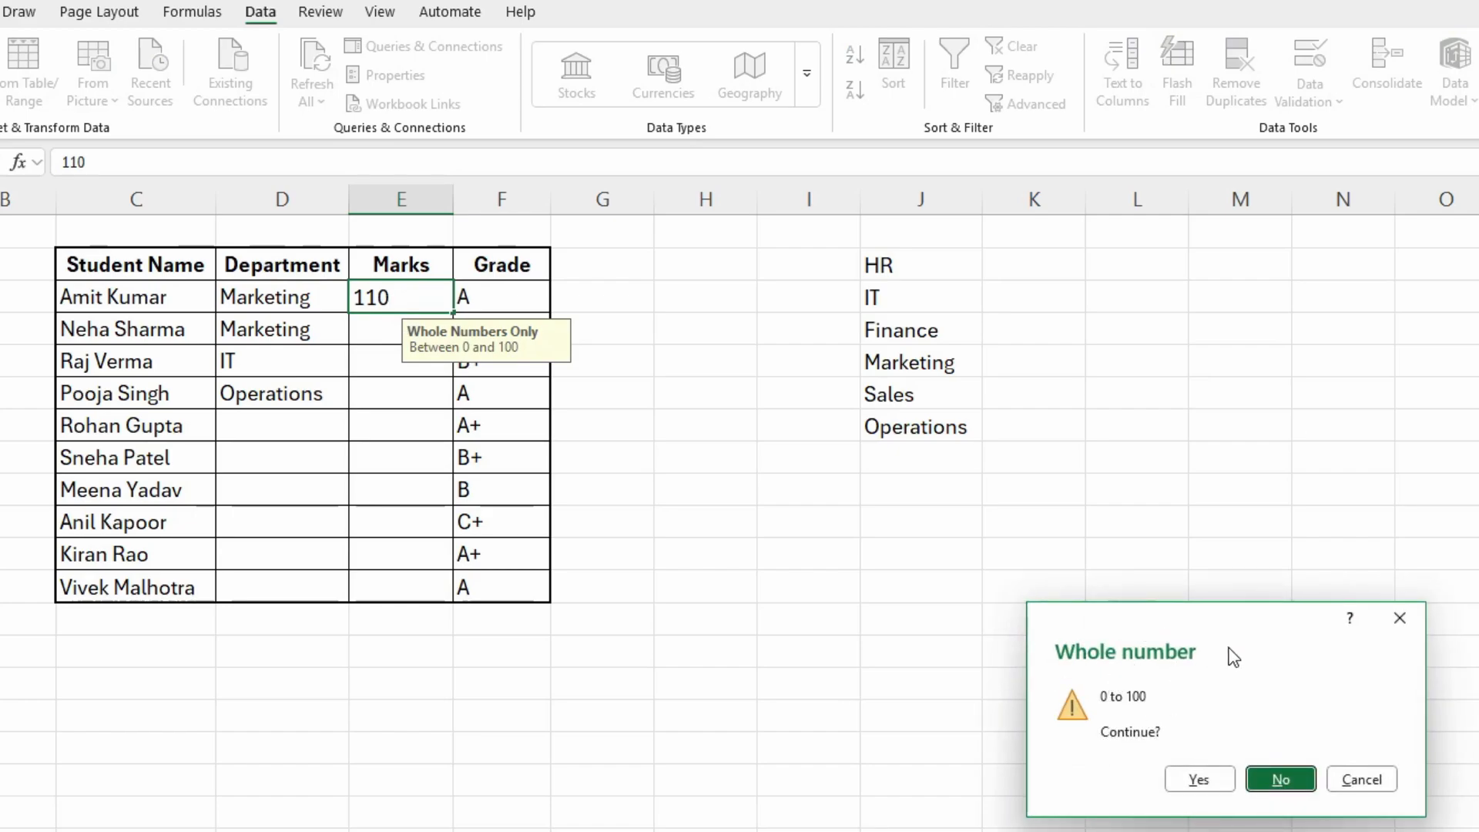
{"action": "left_click", "coordinate": [1197, 782]}
{"action": "left_click", "coordinate": [736, 647]}
{"action": "left_click", "coordinate": [383, 282]}
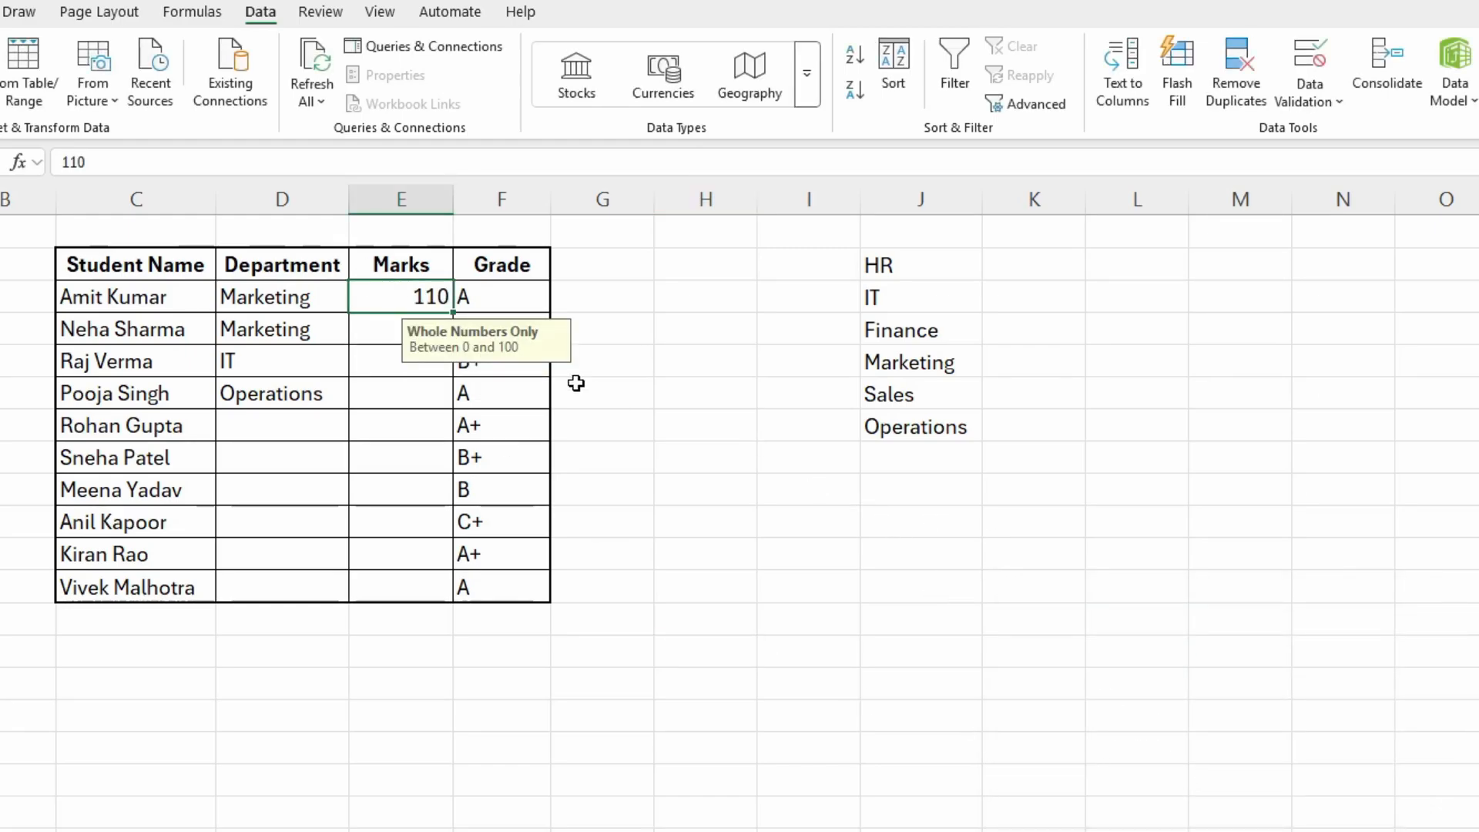
{"action": "key", "text": "Delete"}
- Set the error alert style of the Marks cells E3:E12 to Information and apply it
{"action": "left_click_drag", "start_coordinate": [416, 304], "coordinate": [421, 556]}
{"action": "left_click_drag", "start_coordinate": [406, 606], "coordinate": [400, 598]}
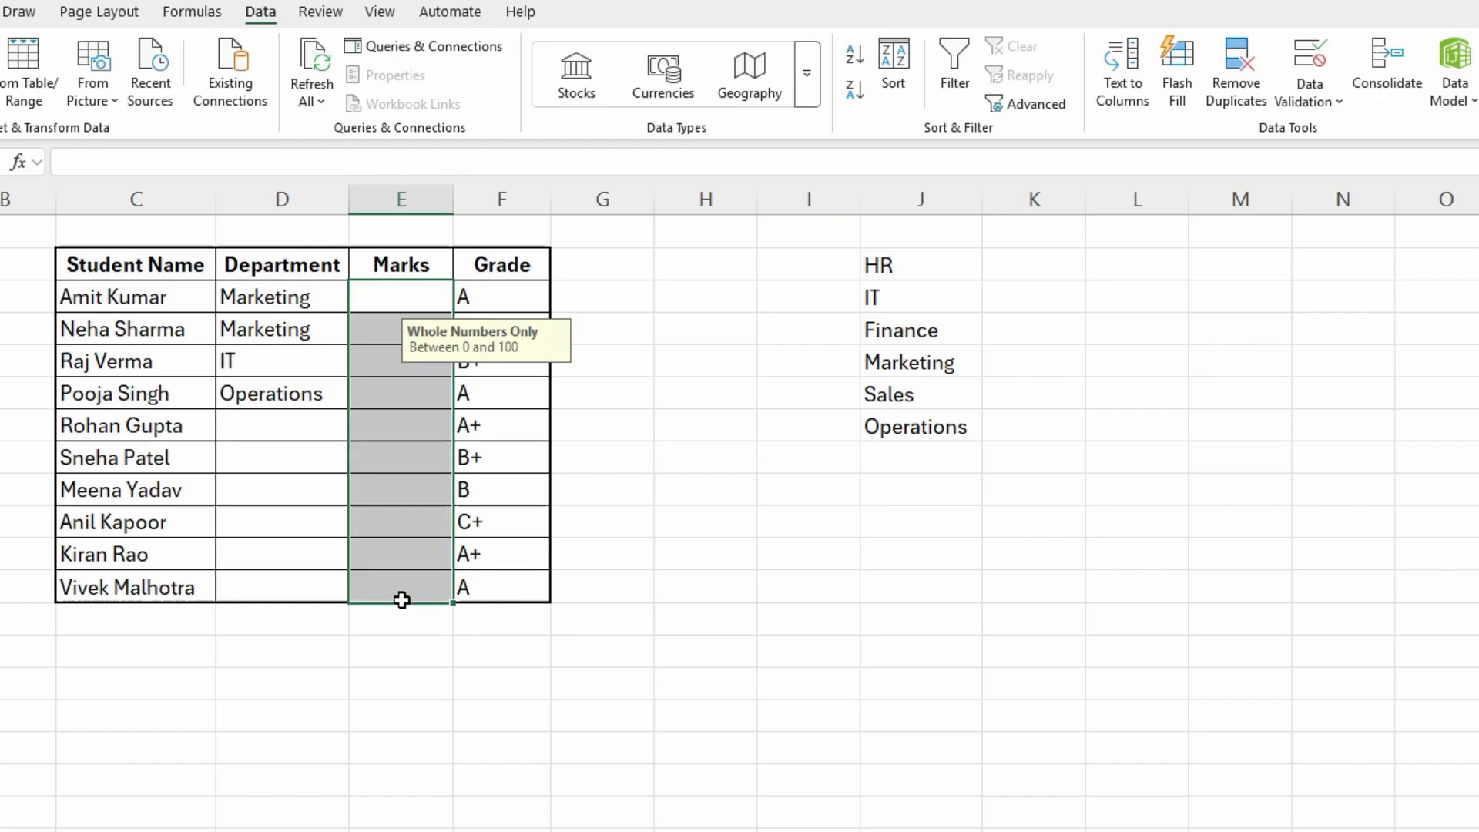
{"action": "left_click", "coordinate": [1309, 104]}
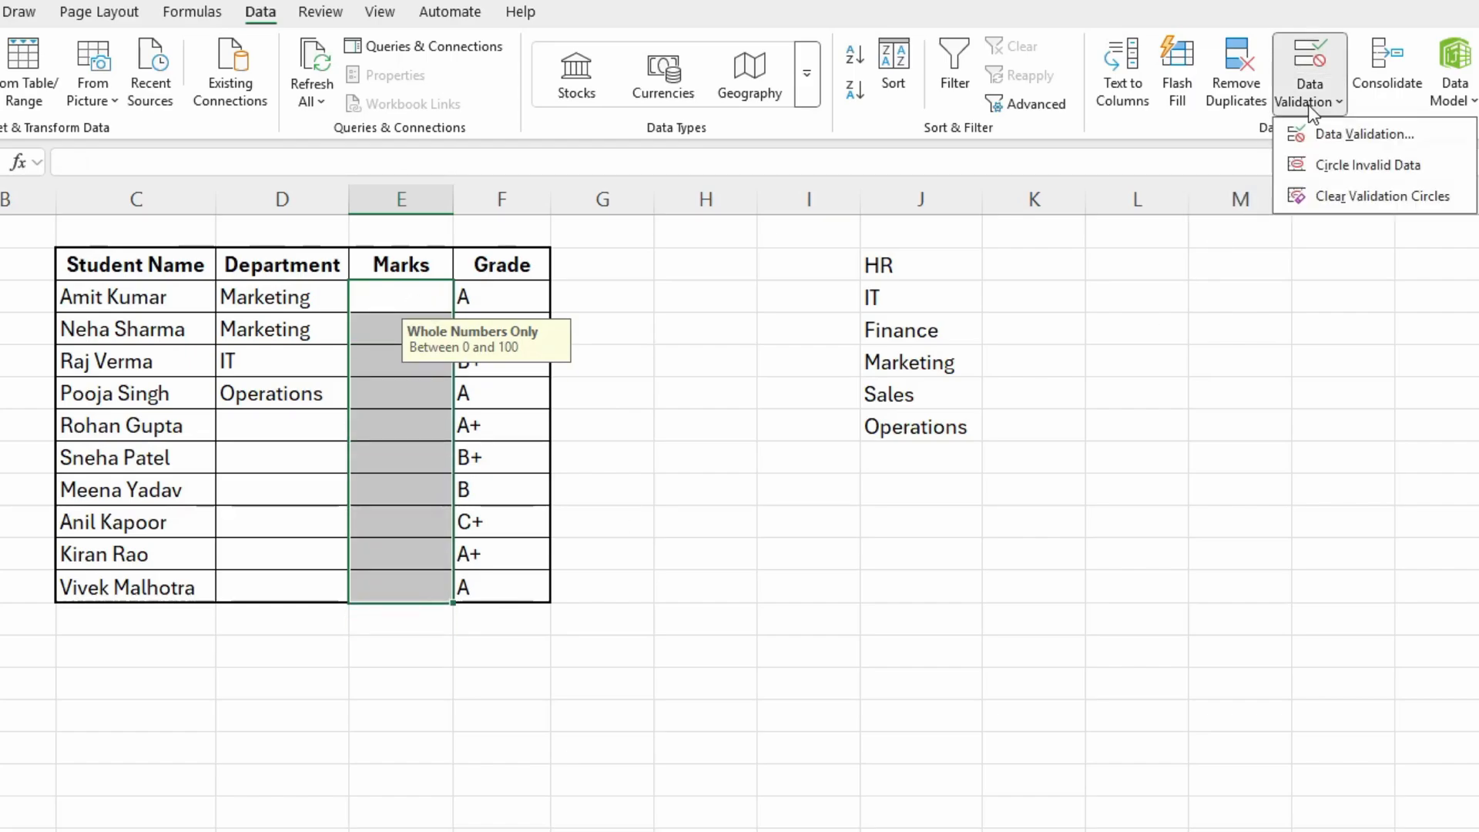
{"action": "left_click", "coordinate": [1355, 135]}
{"action": "left_click", "coordinate": [1131, 512]}
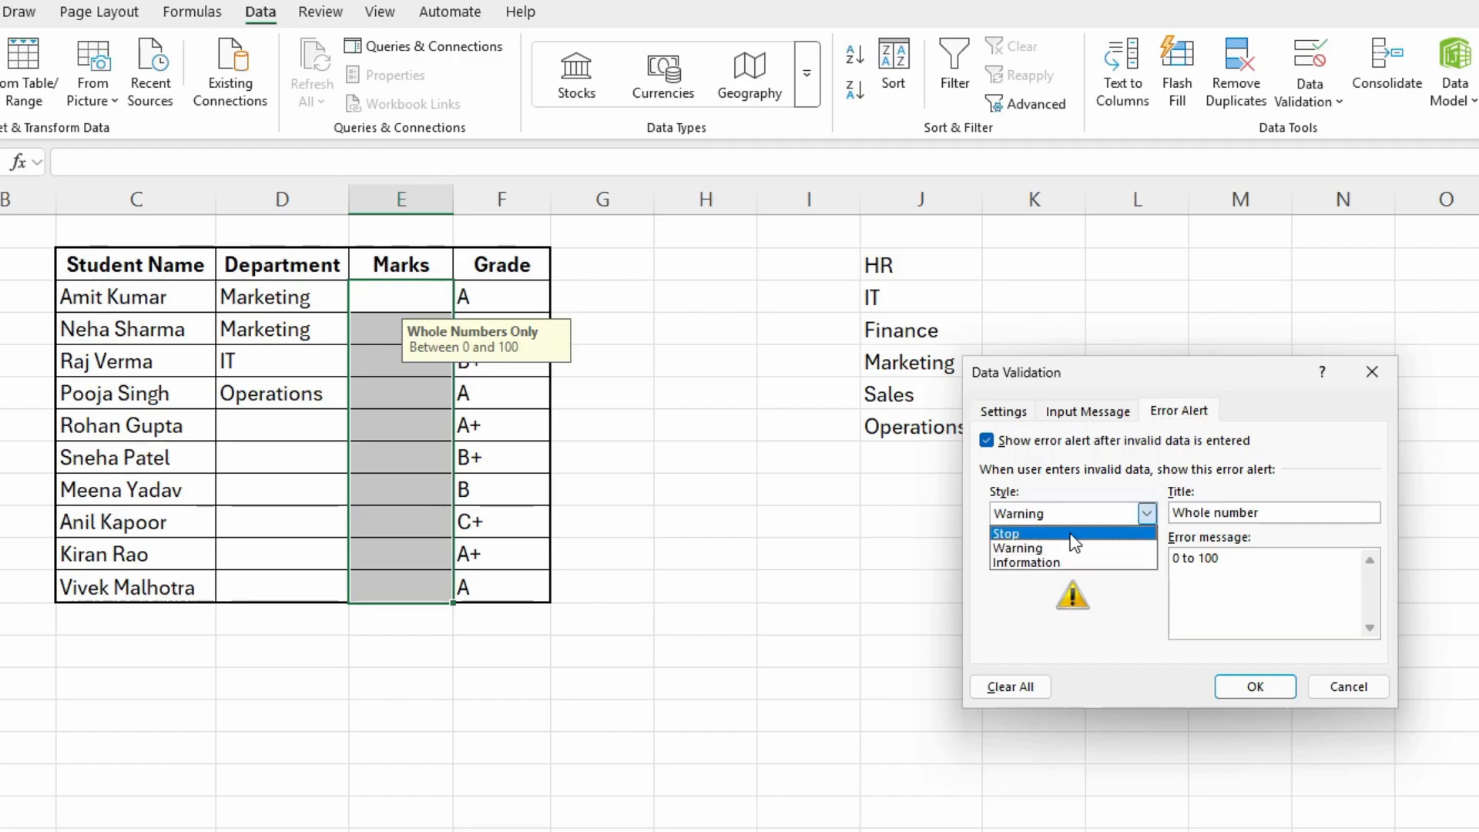
{"action": "left_click", "coordinate": [1046, 548]}
{"action": "left_click", "coordinate": [1041, 520]}
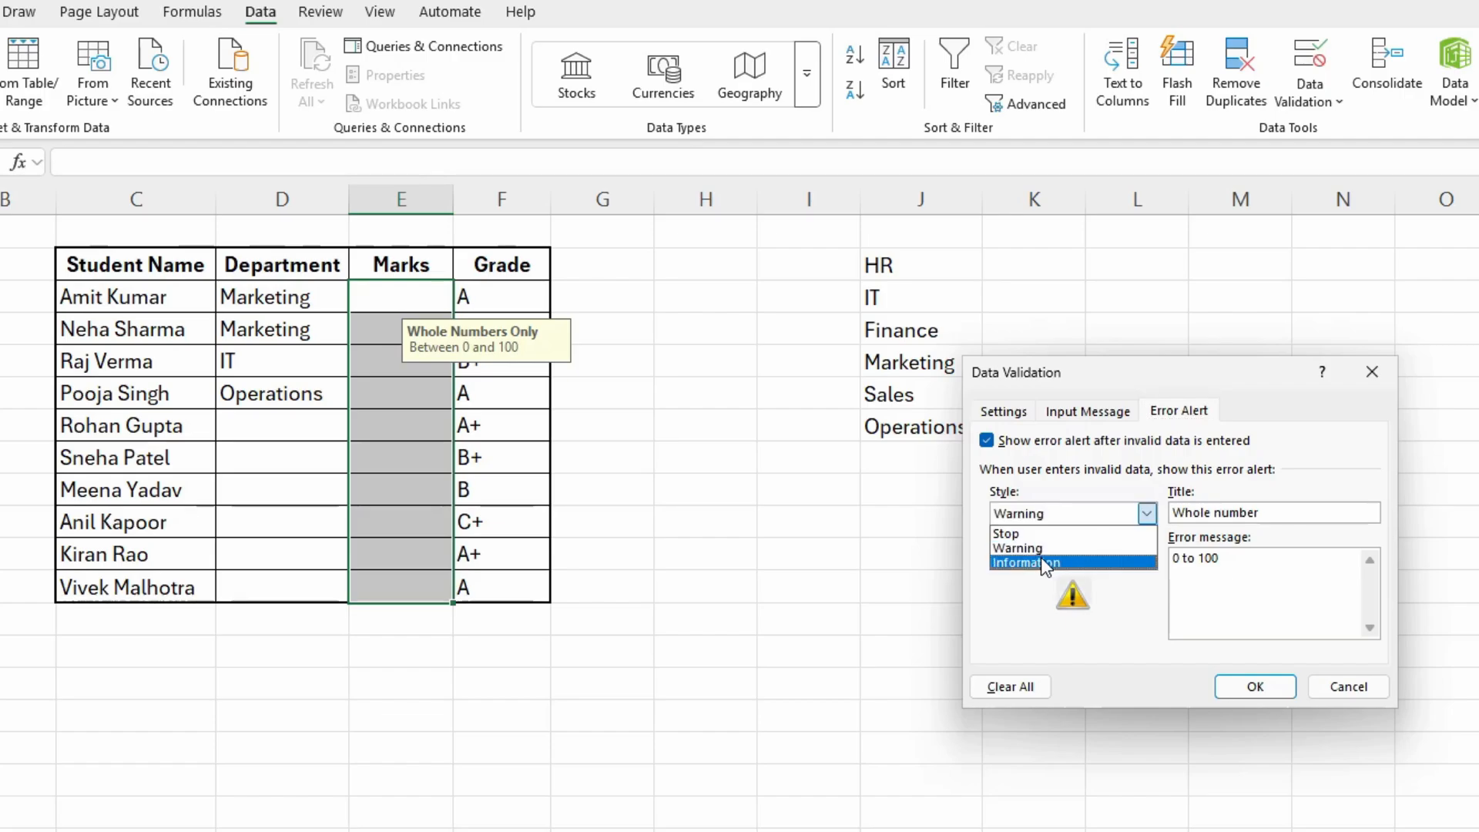
{"action": "left_click", "coordinate": [1042, 561]}
{"action": "left_click", "coordinate": [1255, 684]}
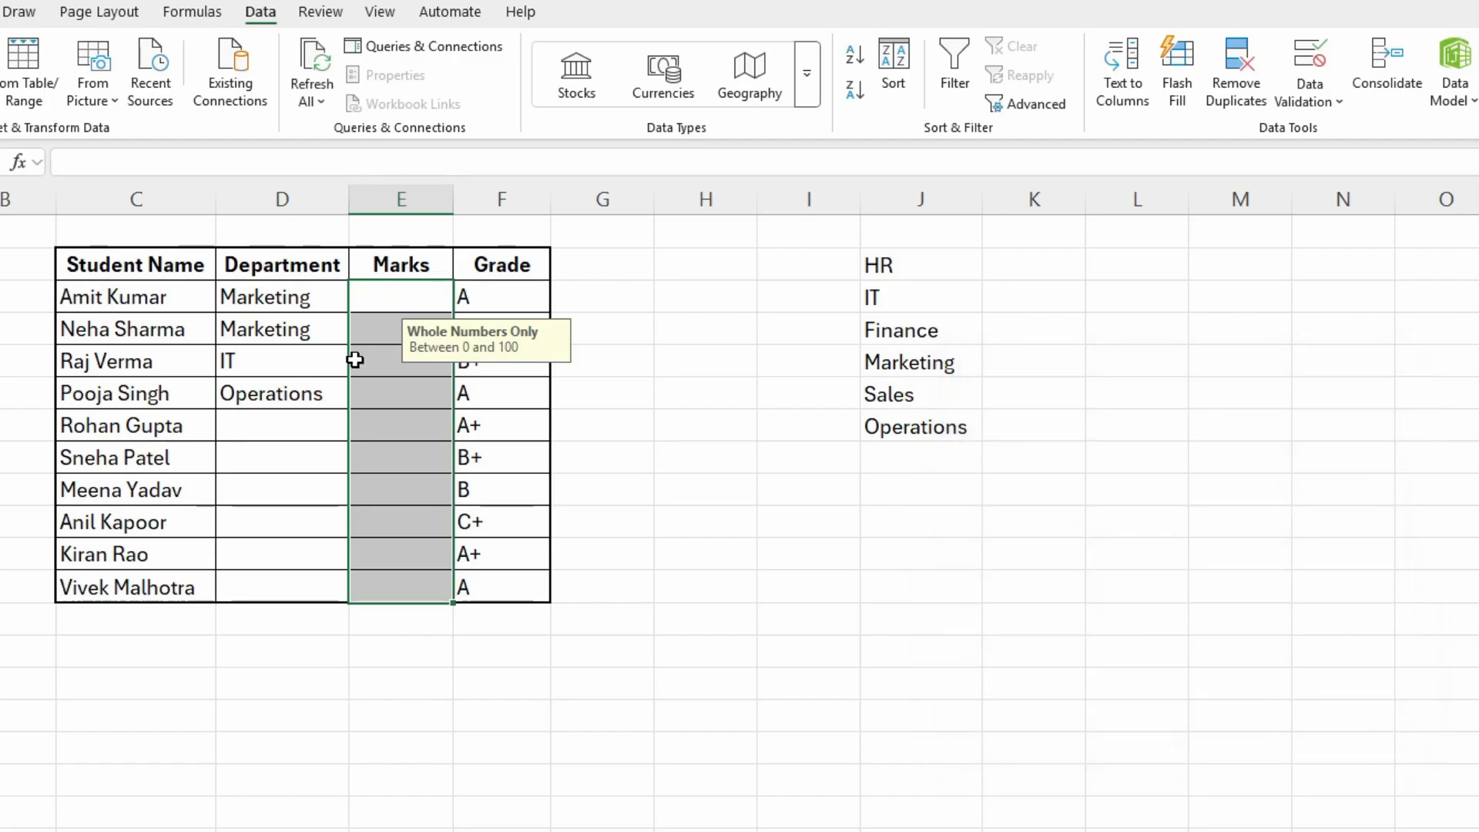
- Enter 110 in the Marks cell E4, accept it through the Information alert, and select the cell
{"action": "left_click", "coordinate": [372, 326]}
{"action": "type", "text": "110"}
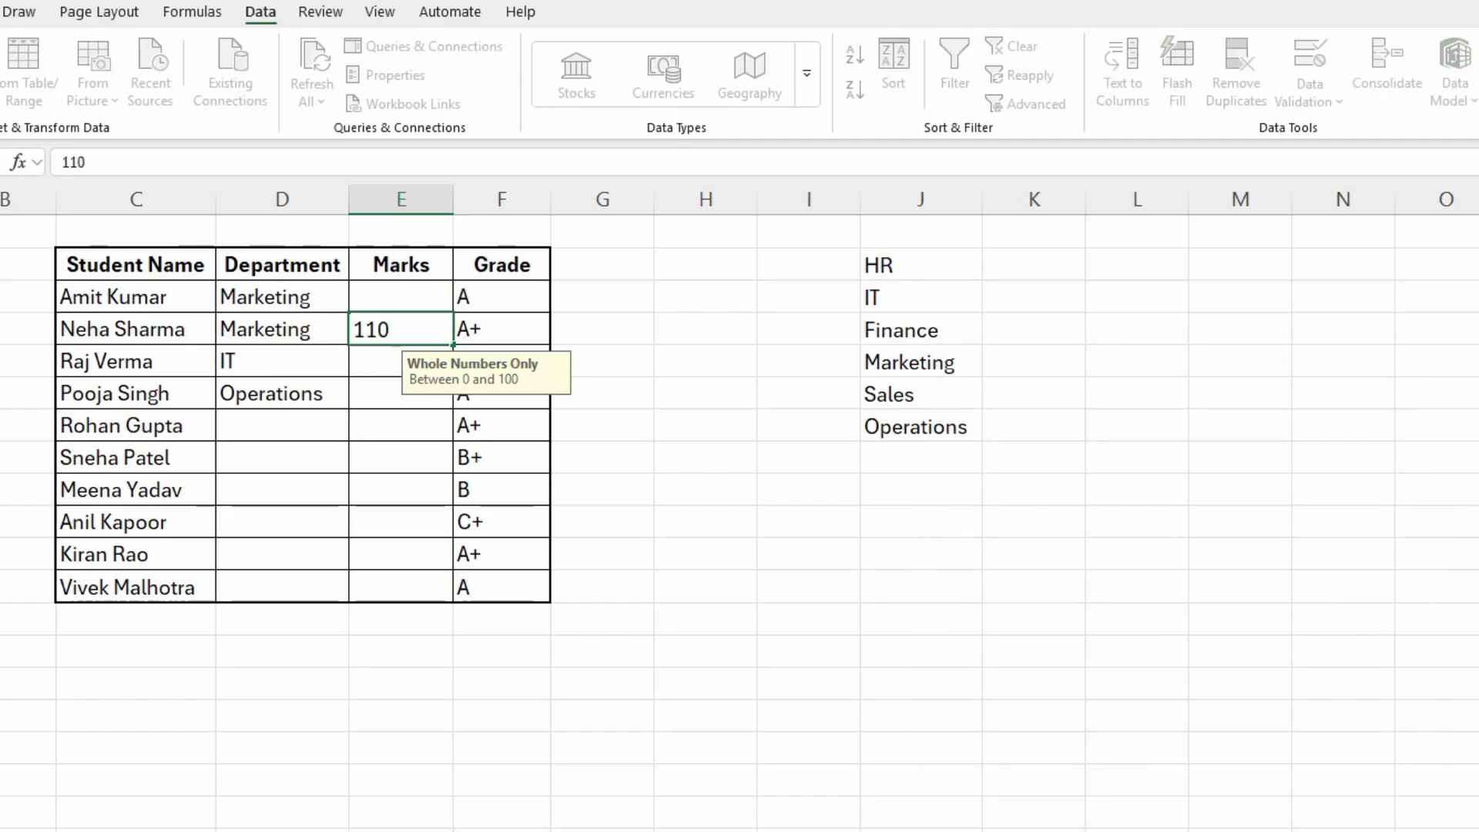
{"action": "key", "text": "Return"}
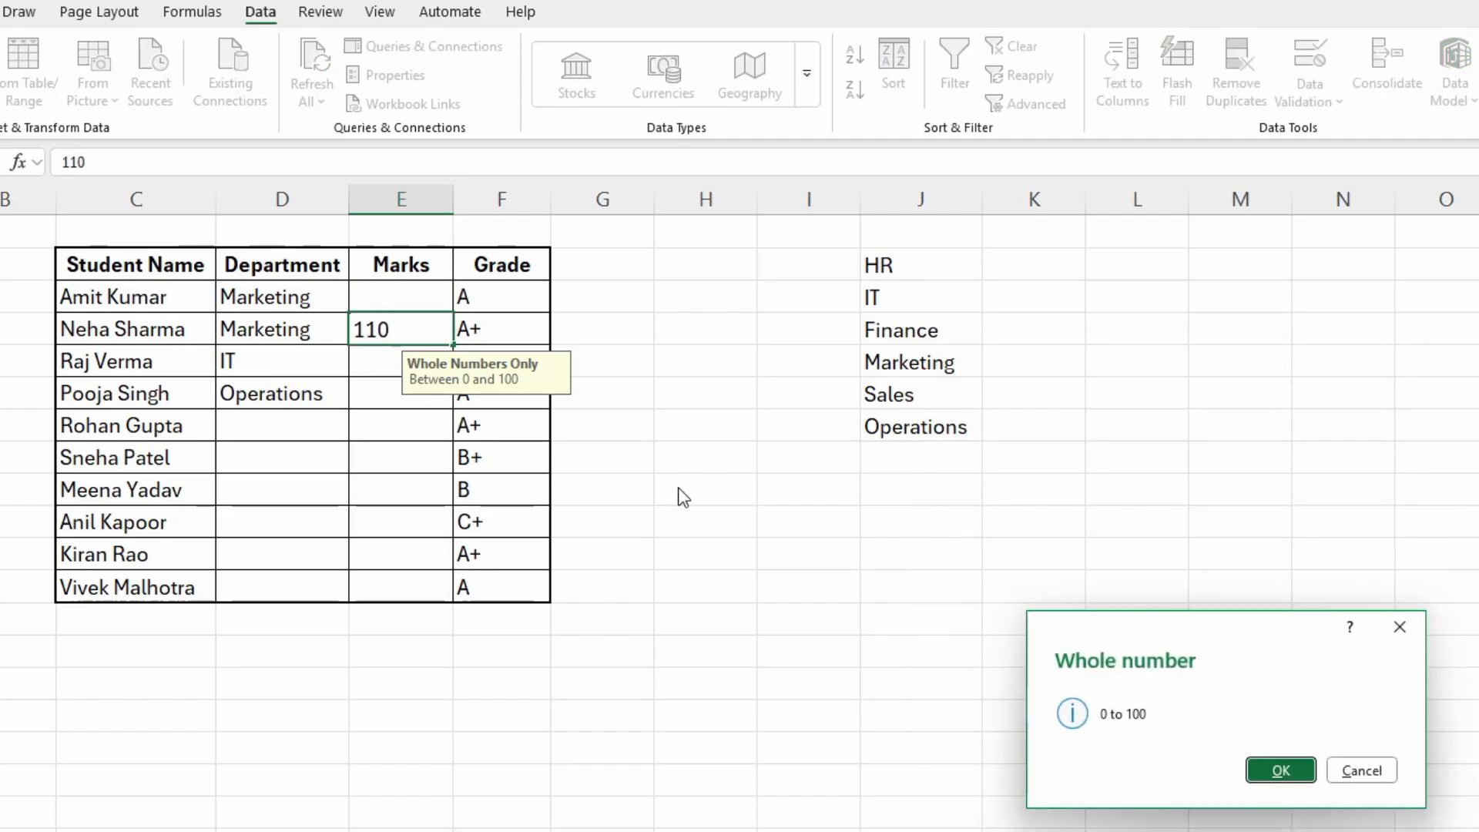
{"action": "left_click", "coordinate": [1275, 770]}
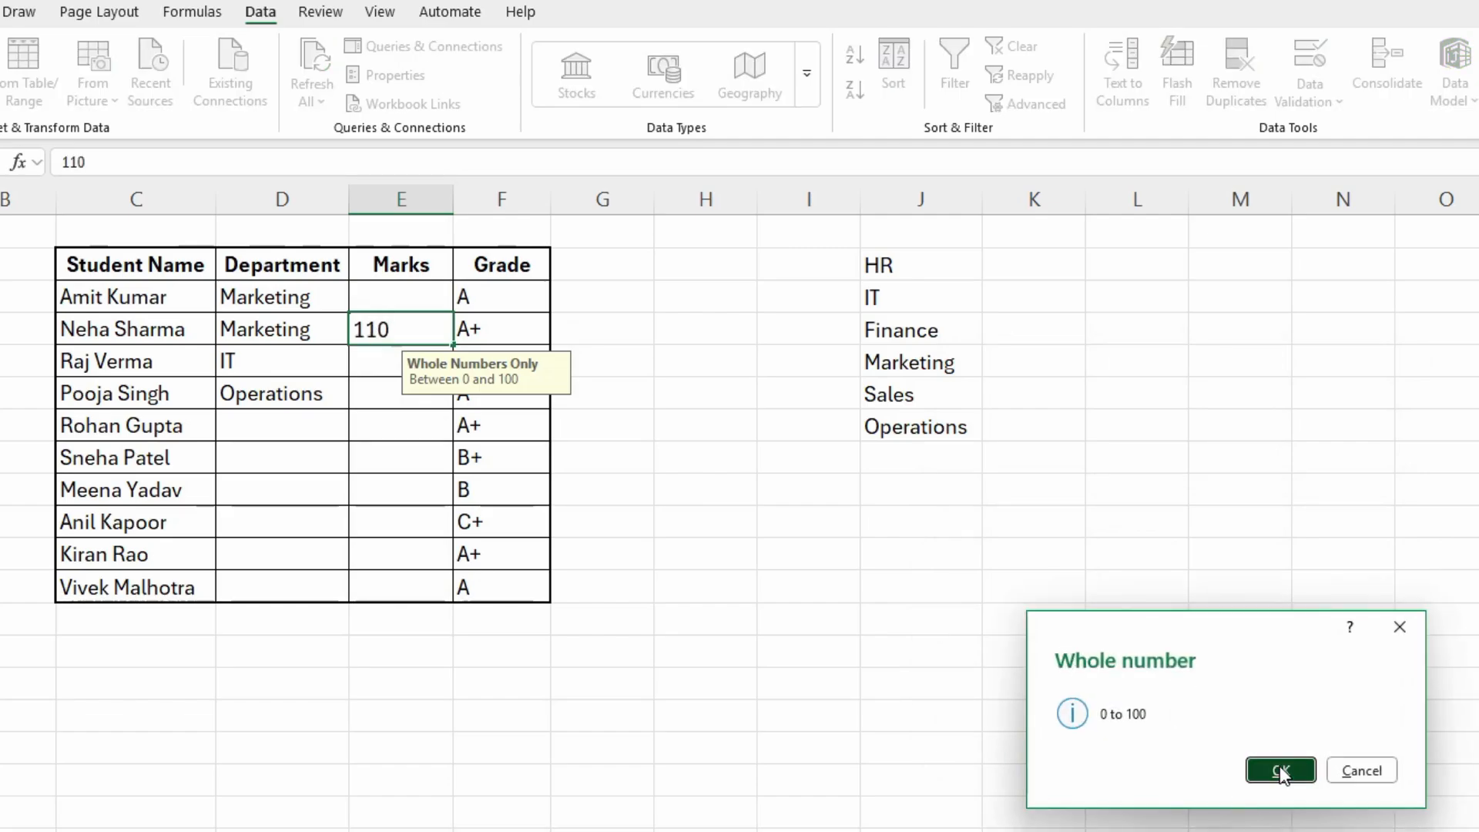
{"action": "left_click", "coordinate": [409, 333]}
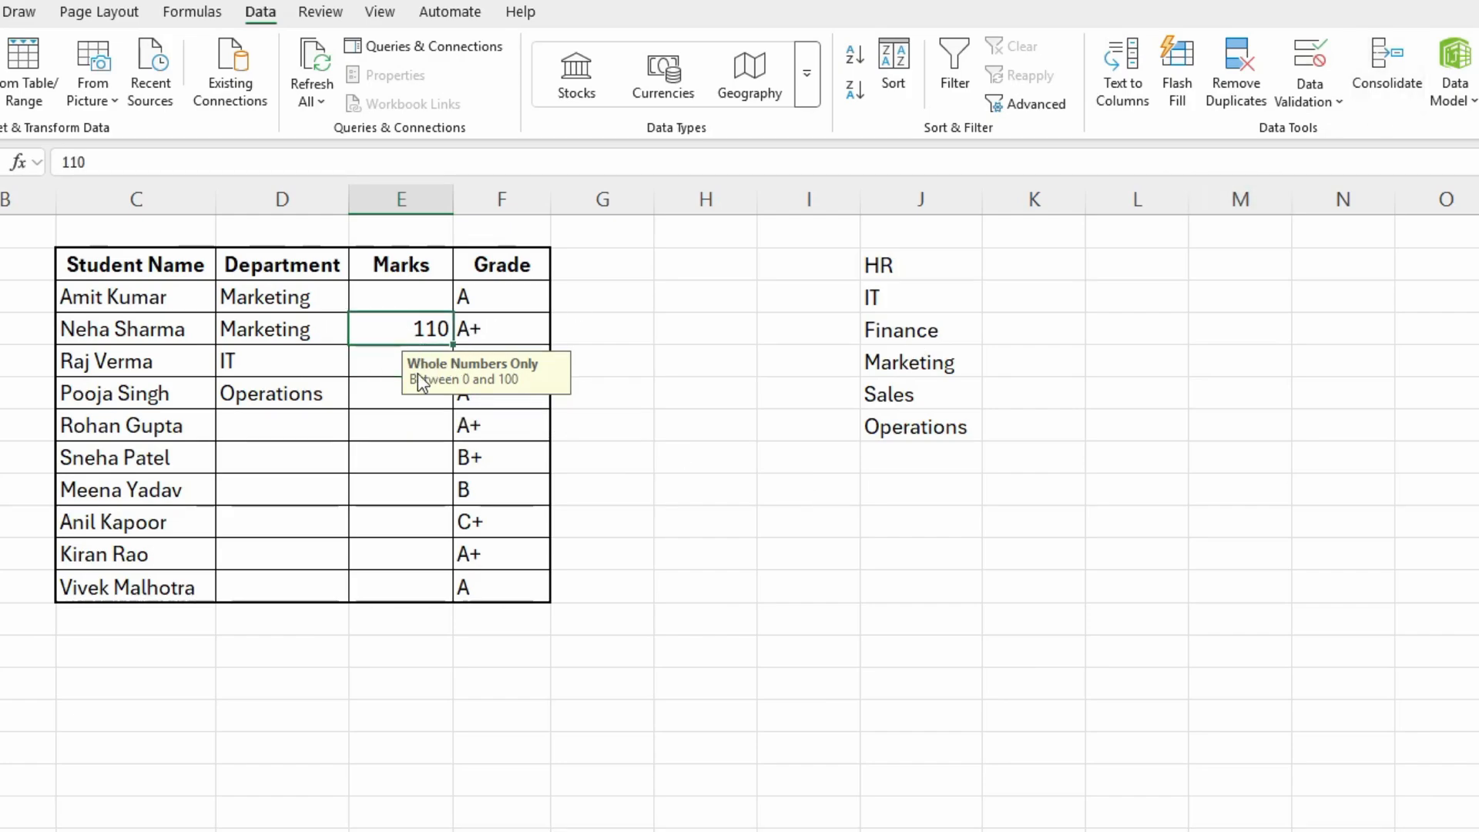
- Open the data validation criteria of the Marks cells E3:E12 and show the allowed data types
{"action": "left_click_drag", "start_coordinate": [403, 298], "coordinate": [373, 588]}
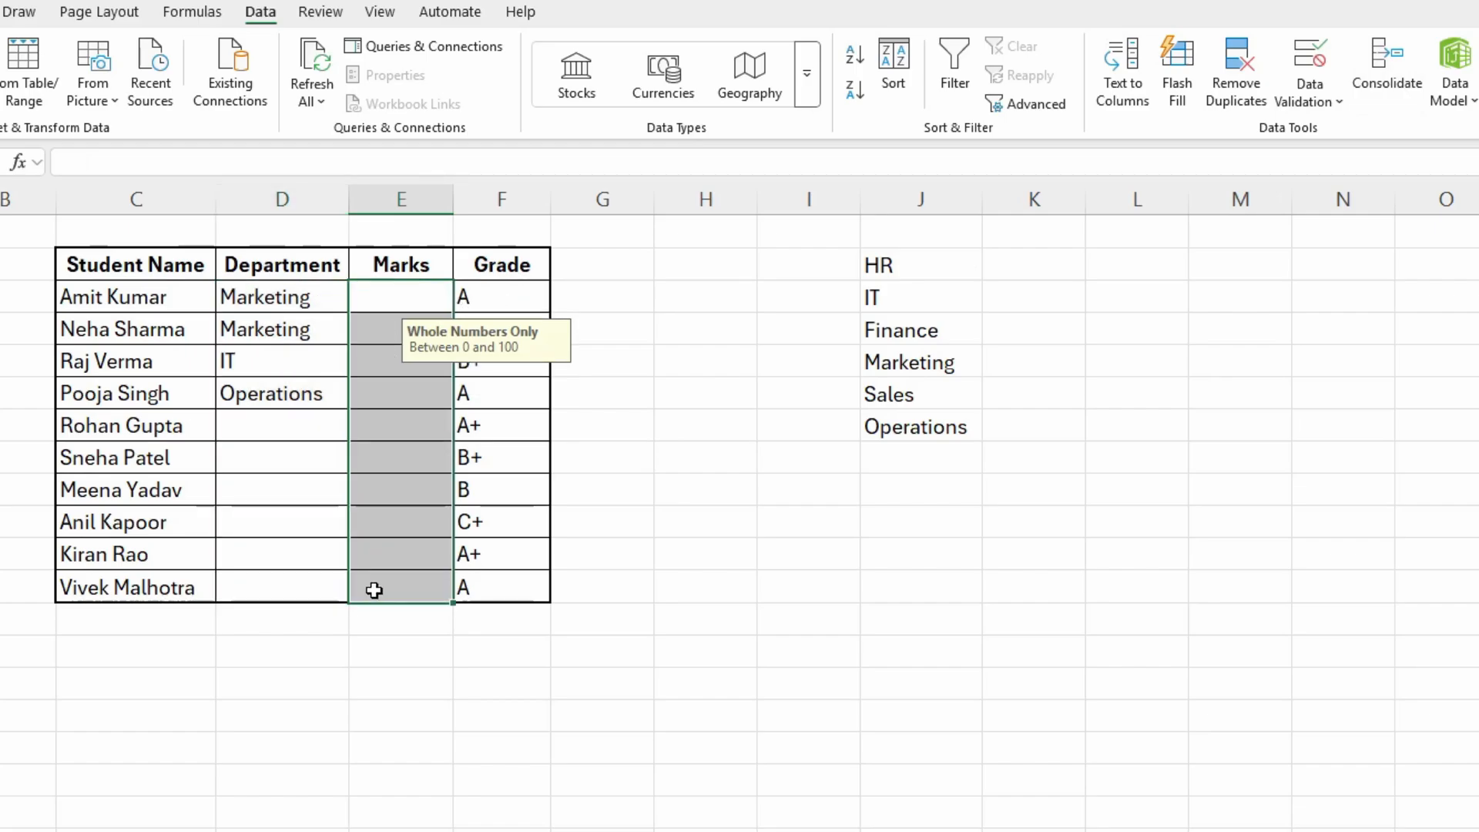
{"action": "left_click", "coordinate": [1310, 100]}
{"action": "left_click", "coordinate": [1327, 136]}
{"action": "left_click", "coordinate": [1003, 411]}
{"action": "left_click", "coordinate": [1069, 485]}
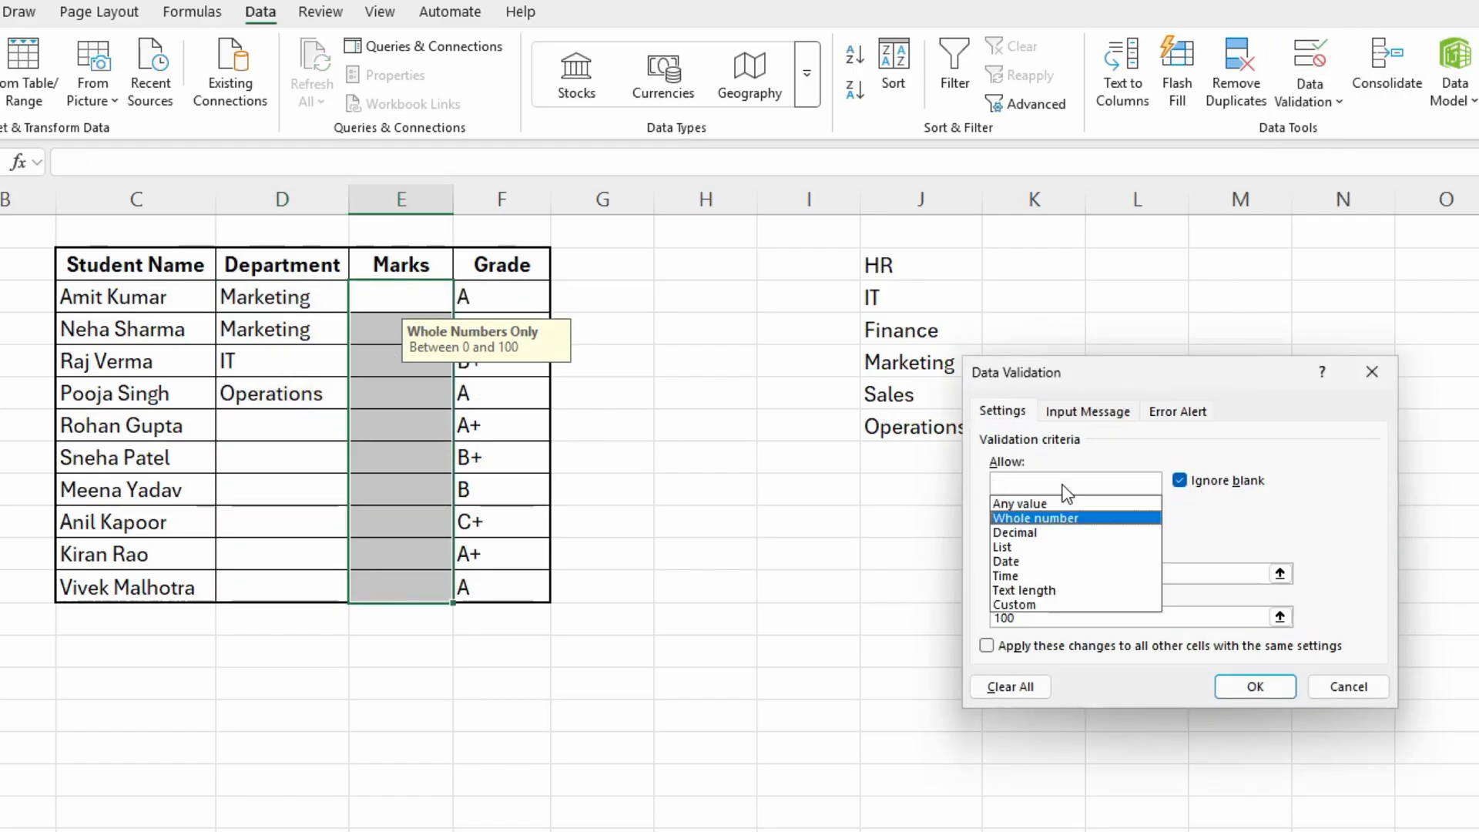